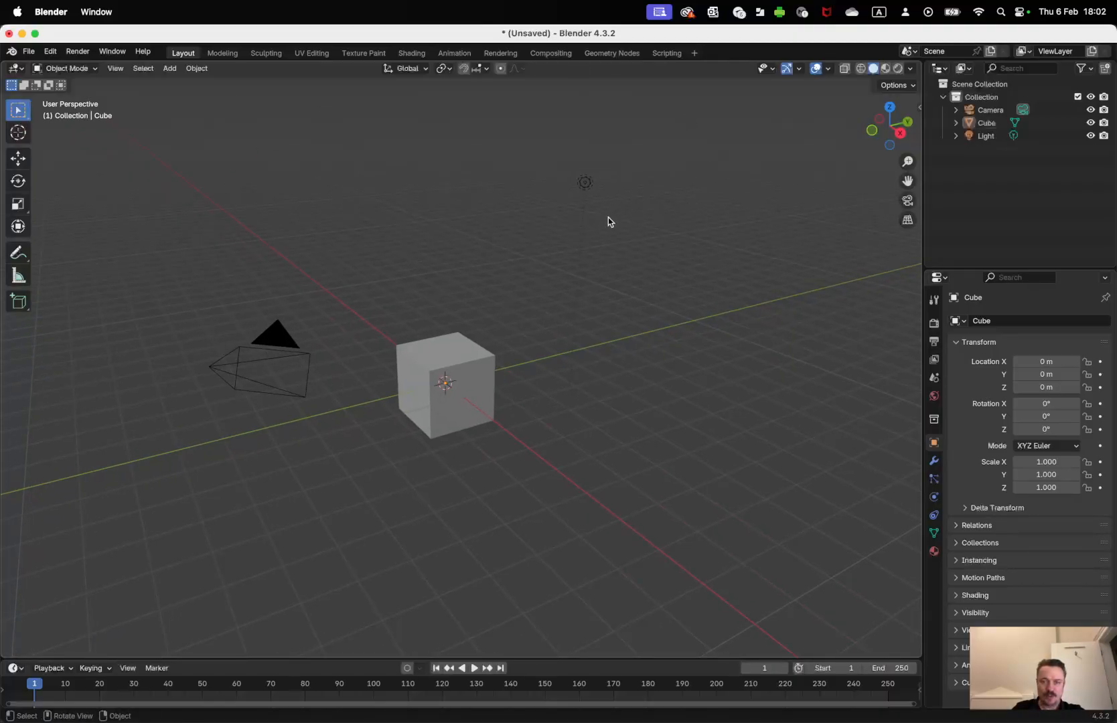
Select the cube, the camera and the light in turn to identify the default scene's objects.
click(461, 359)
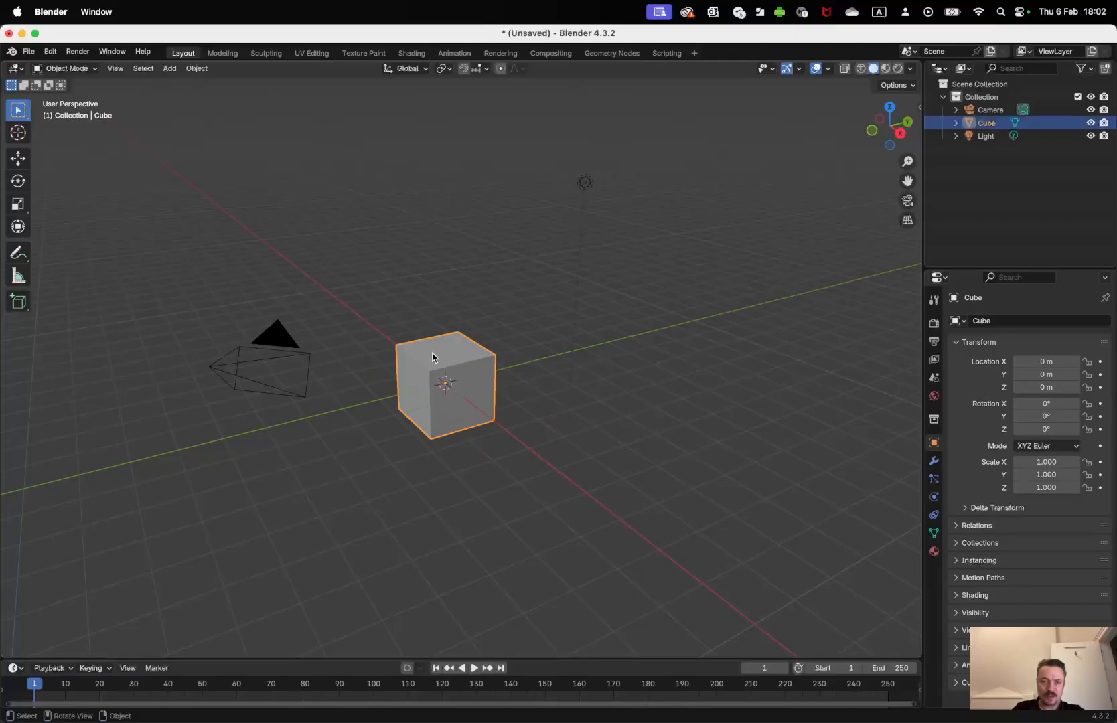
click(273, 340)
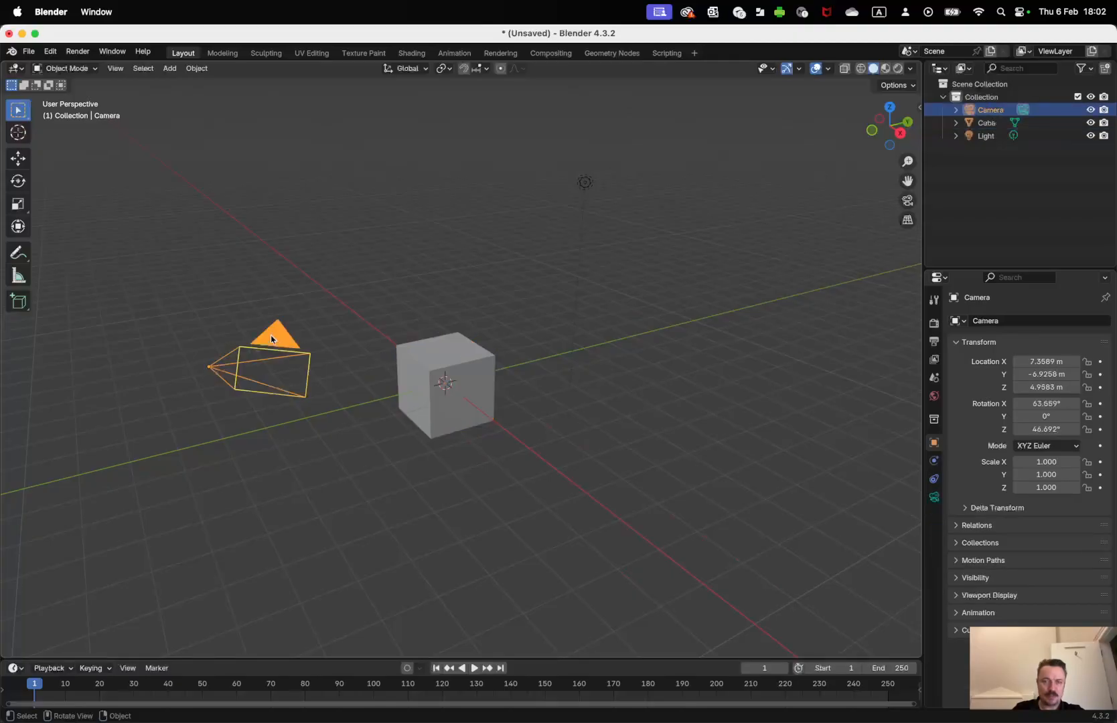
click(587, 182)
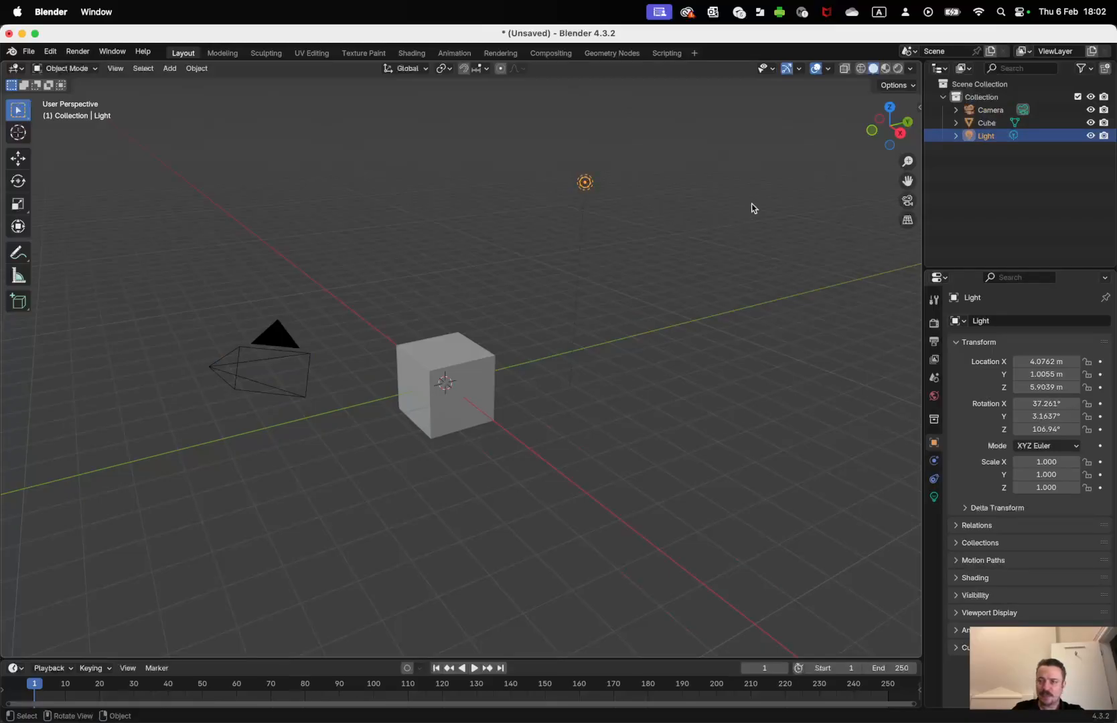
Enable the Screencast Keys overlay in the 3D viewport and collapse its settings.
click(918, 108)
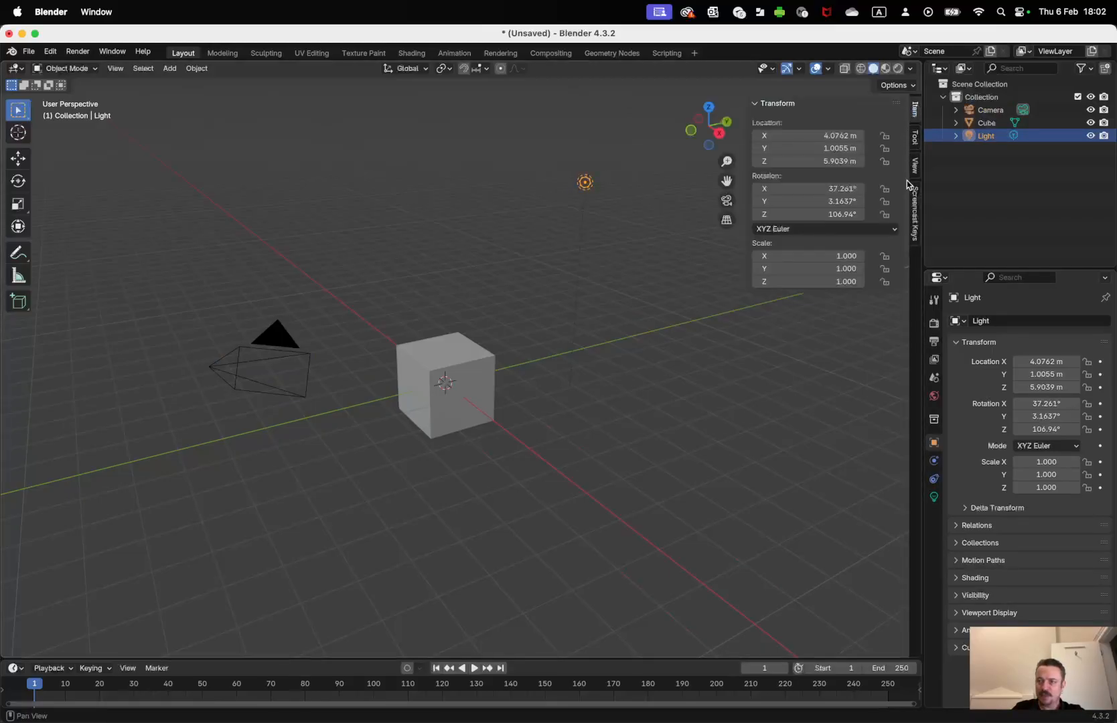
click(915, 196)
click(764, 103)
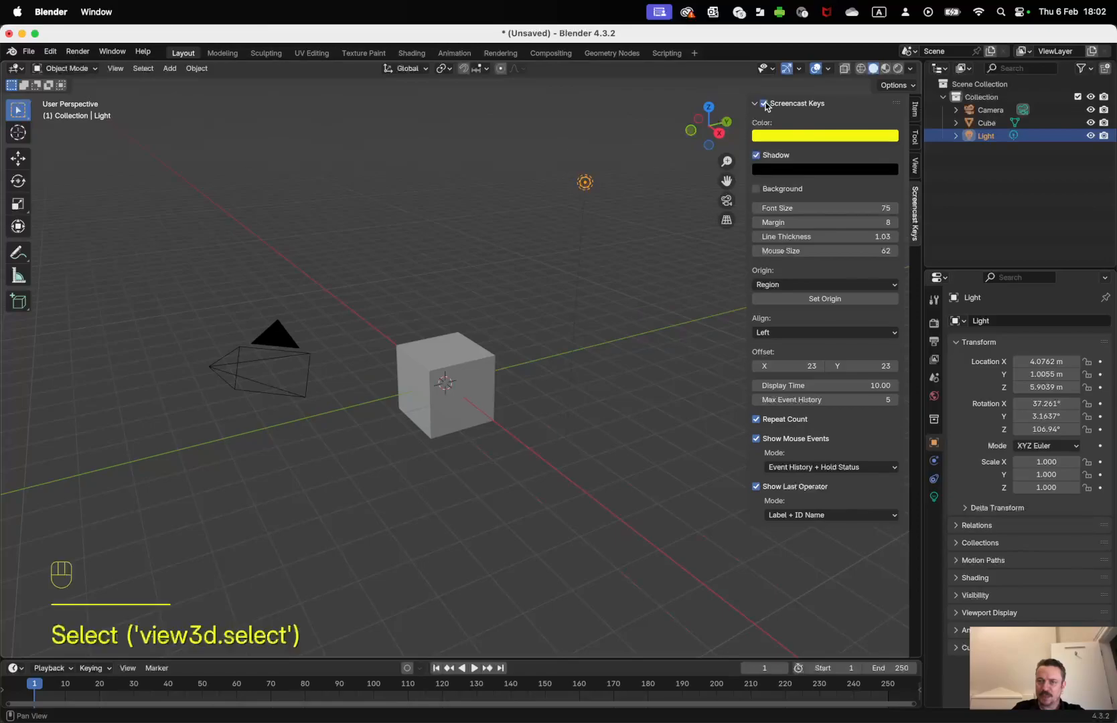
key(a)
key(a)
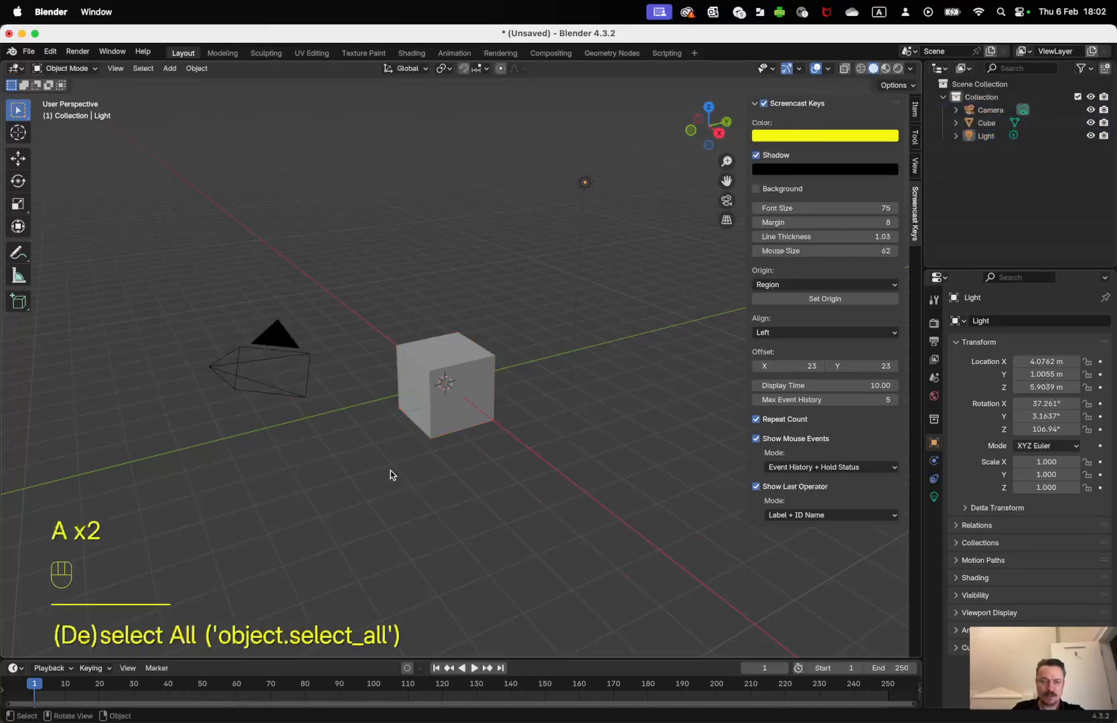
click(753, 104)
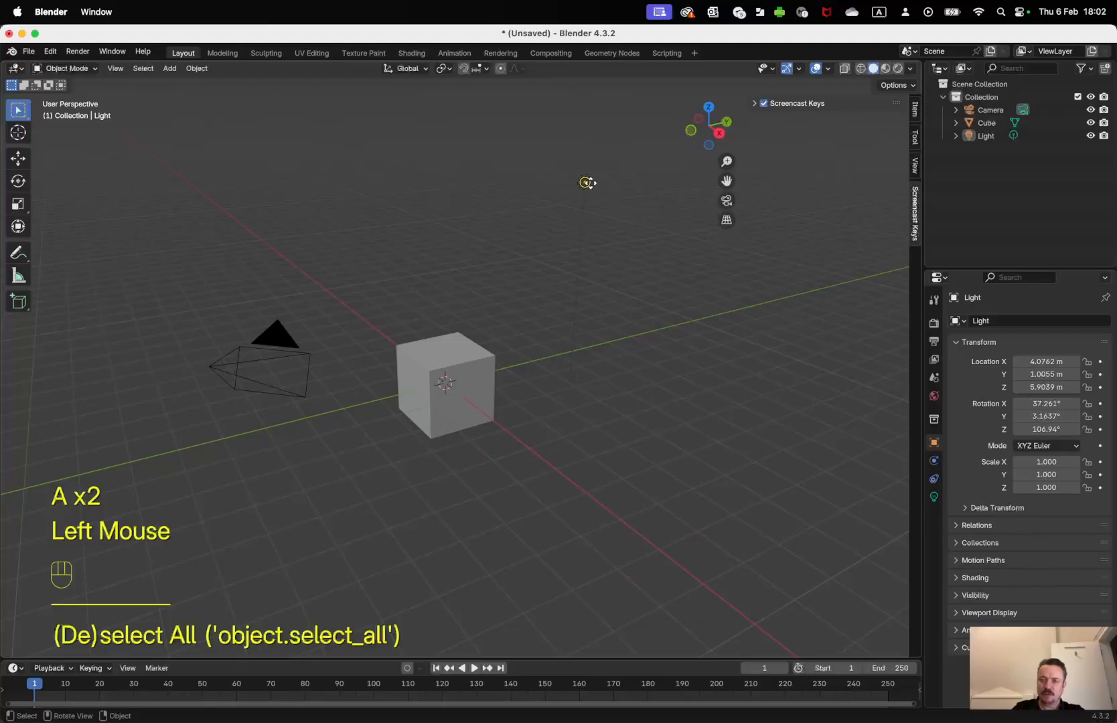
Examine the light and the camera by selecting each one, finishing with the cube selected.
click(585, 224)
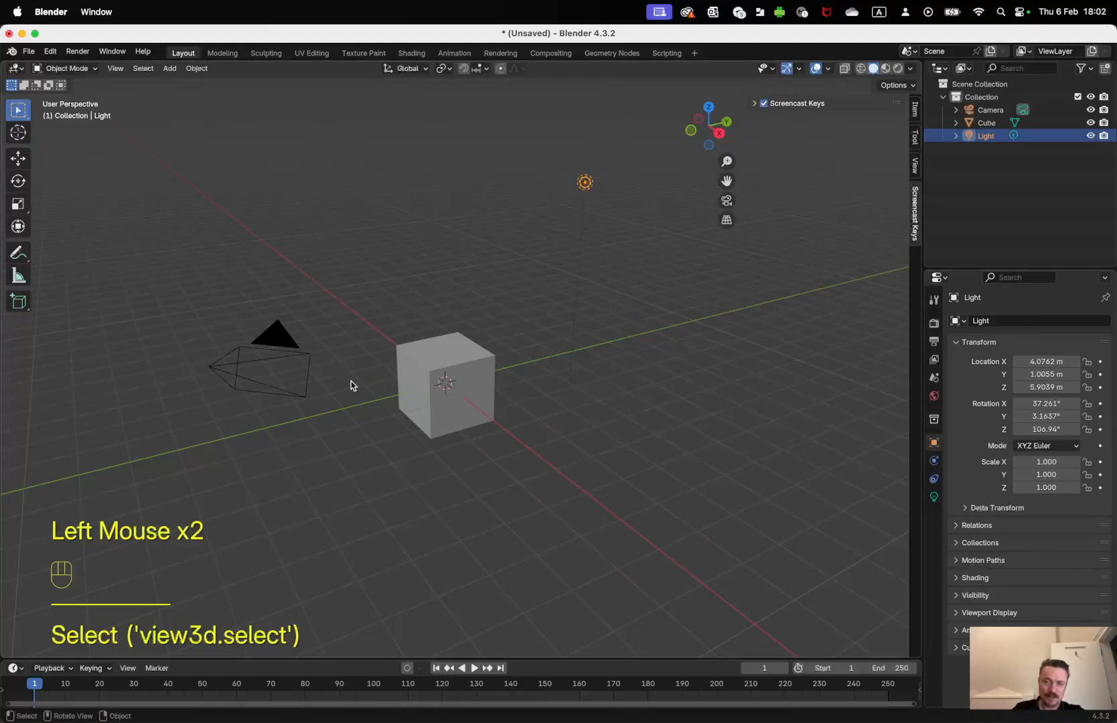
click(279, 338)
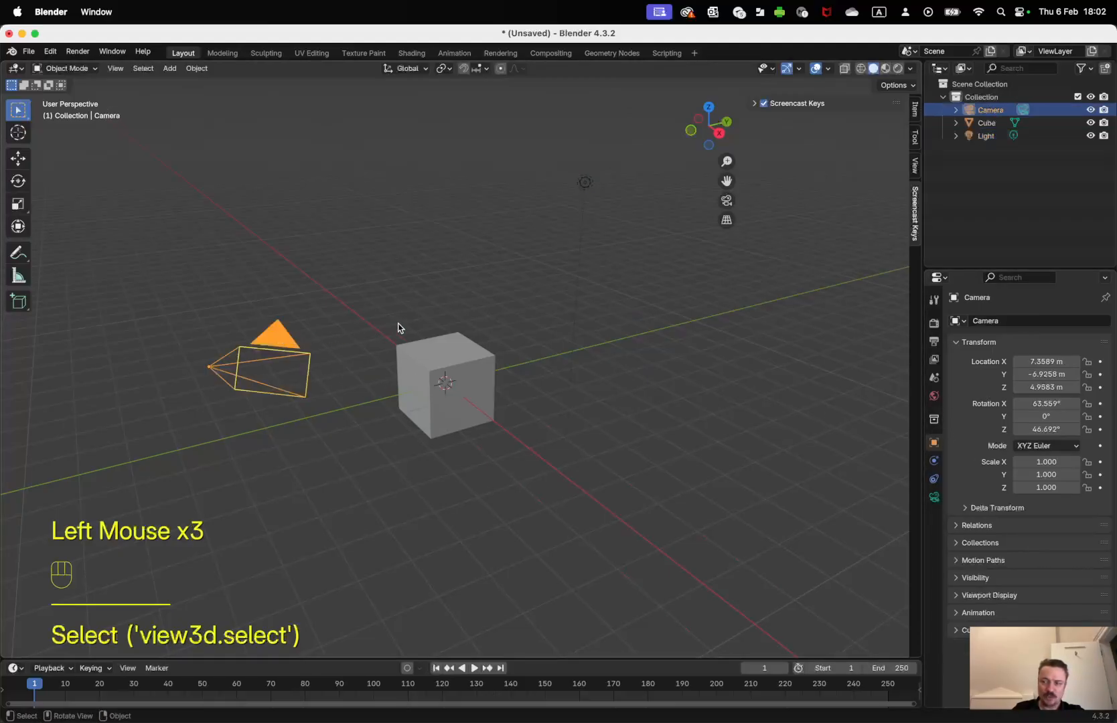
click(586, 182)
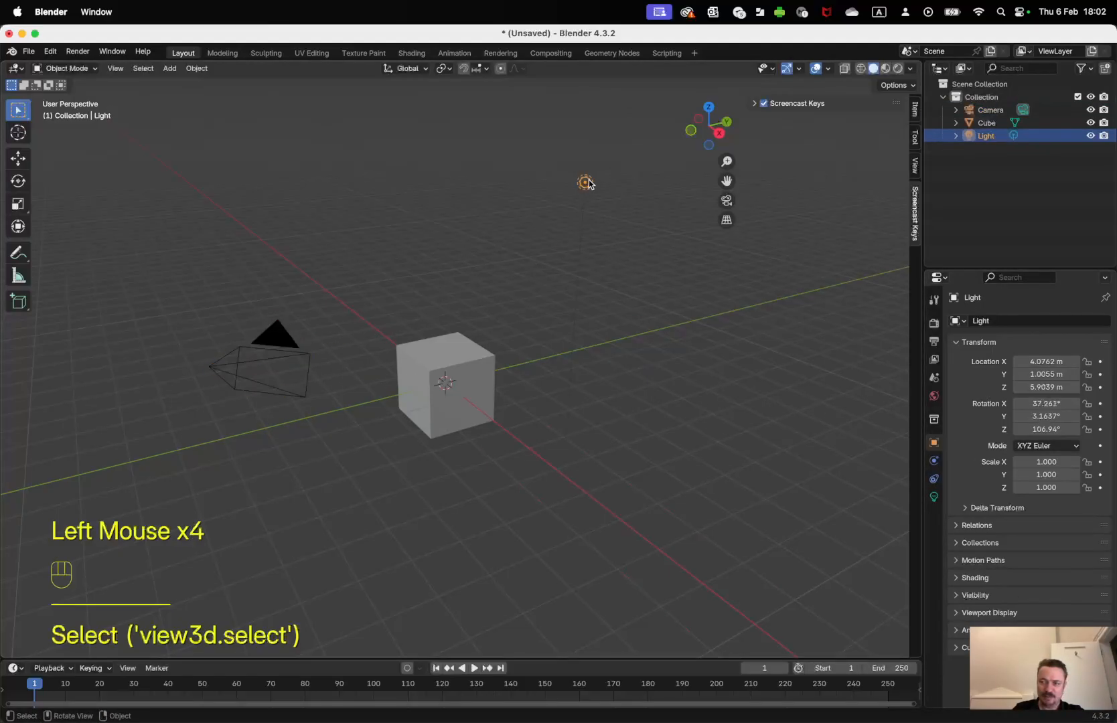
click(461, 385)
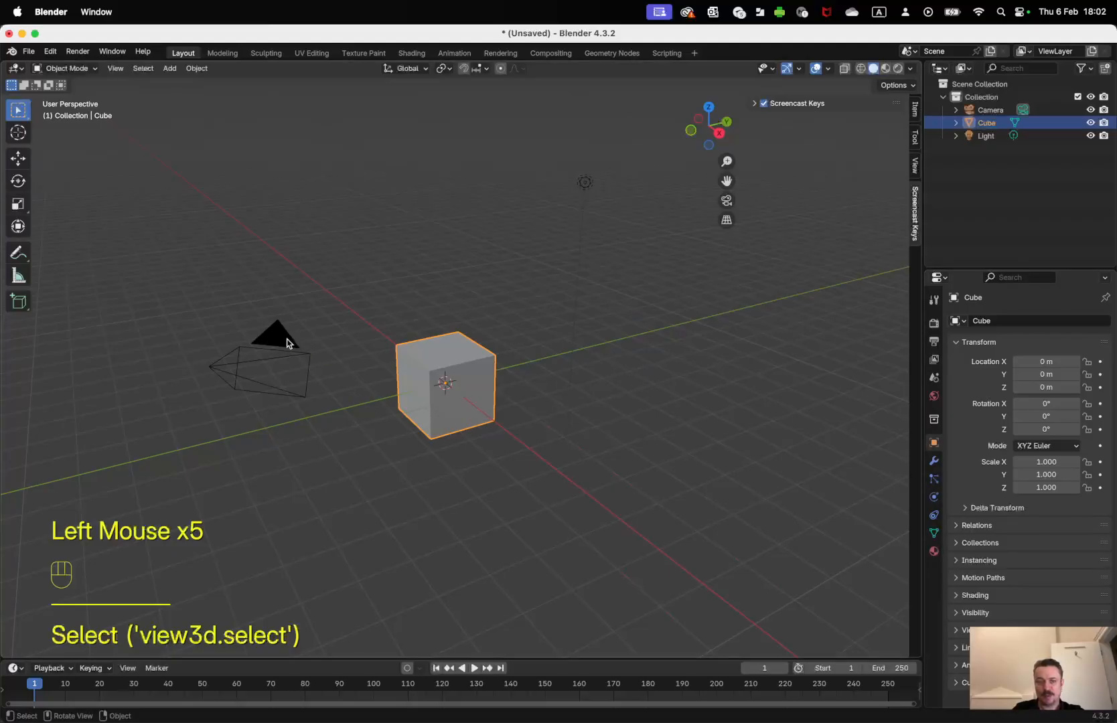
click(286, 343)
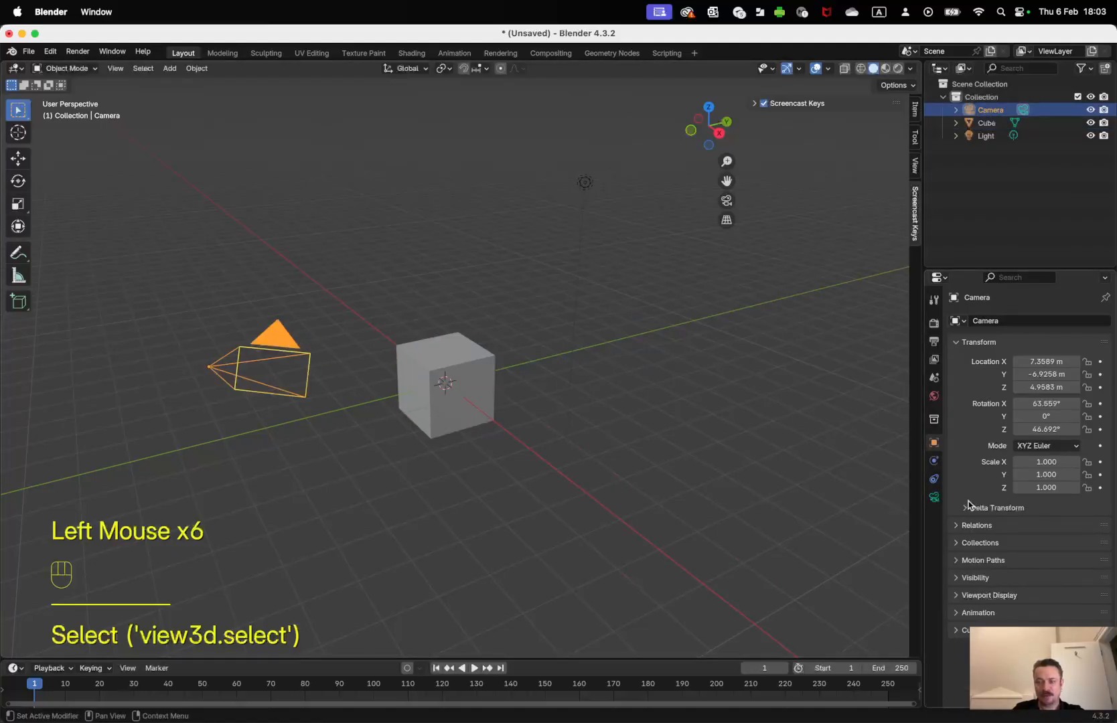
click(445, 362)
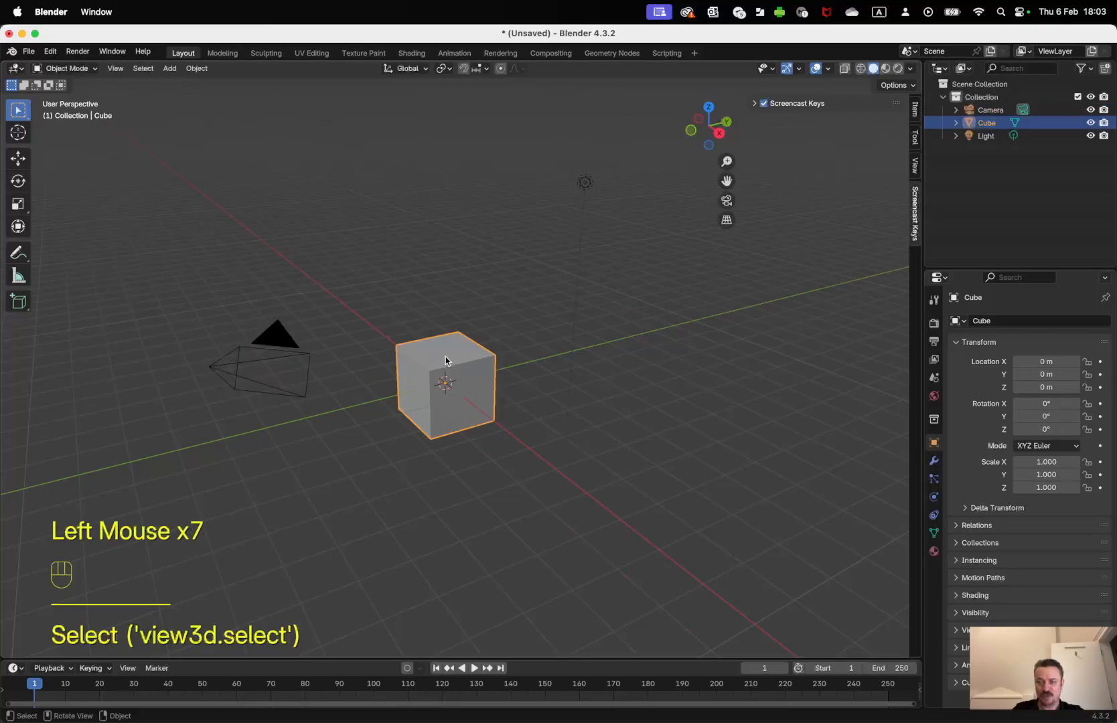
mouse_move(445, 387)
shift+middle_down()
mouse_move(423, 404)
mouse_move(416, 393)
mouse_move(443, 386)
shift+middle_up()
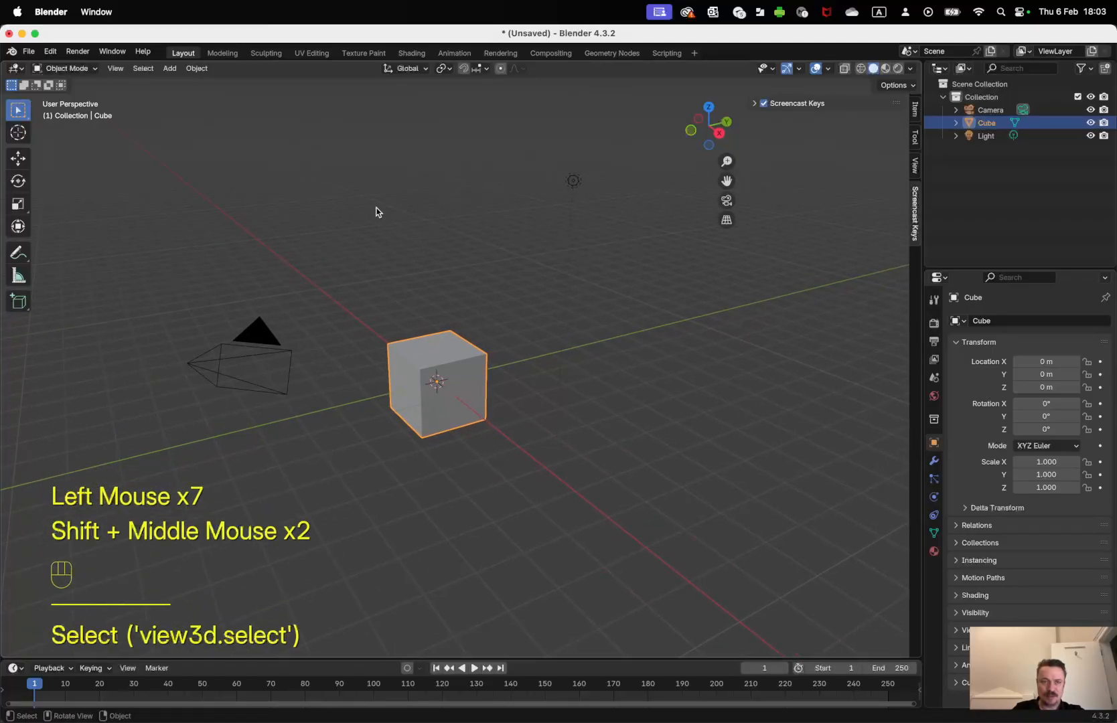
Render a still image of the default scene, move the render window clear, and return to the 3D viewport.
click(78, 51)
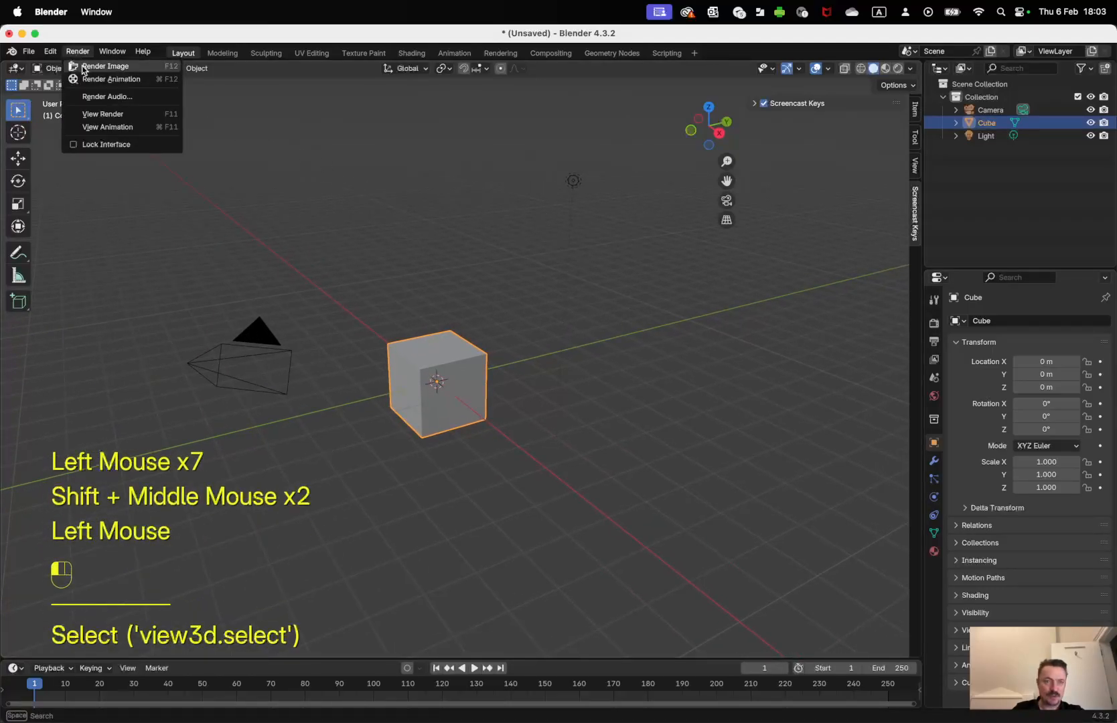
click(82, 67)
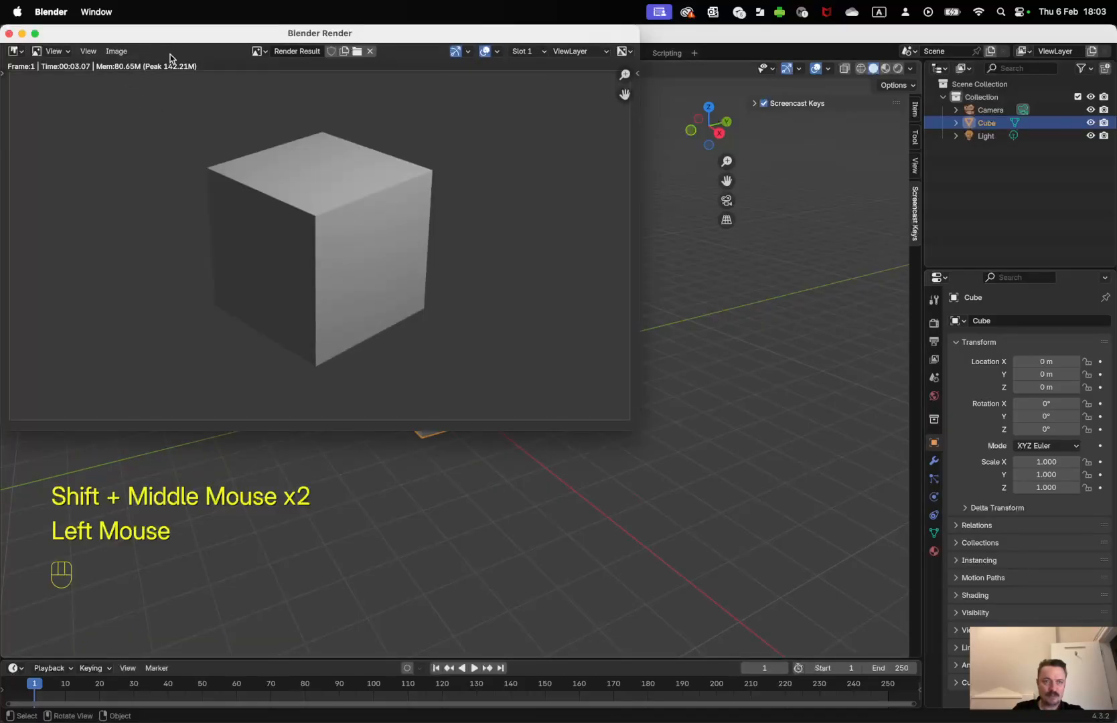
drag(207, 41, 278, 151)
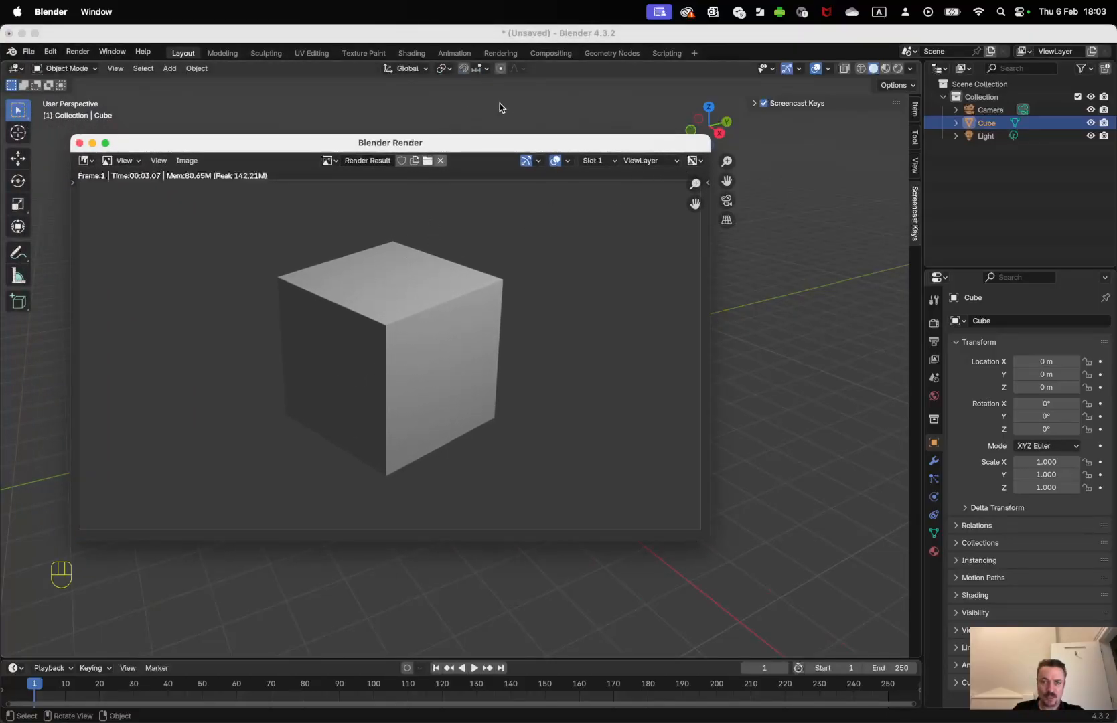
click(605, 108)
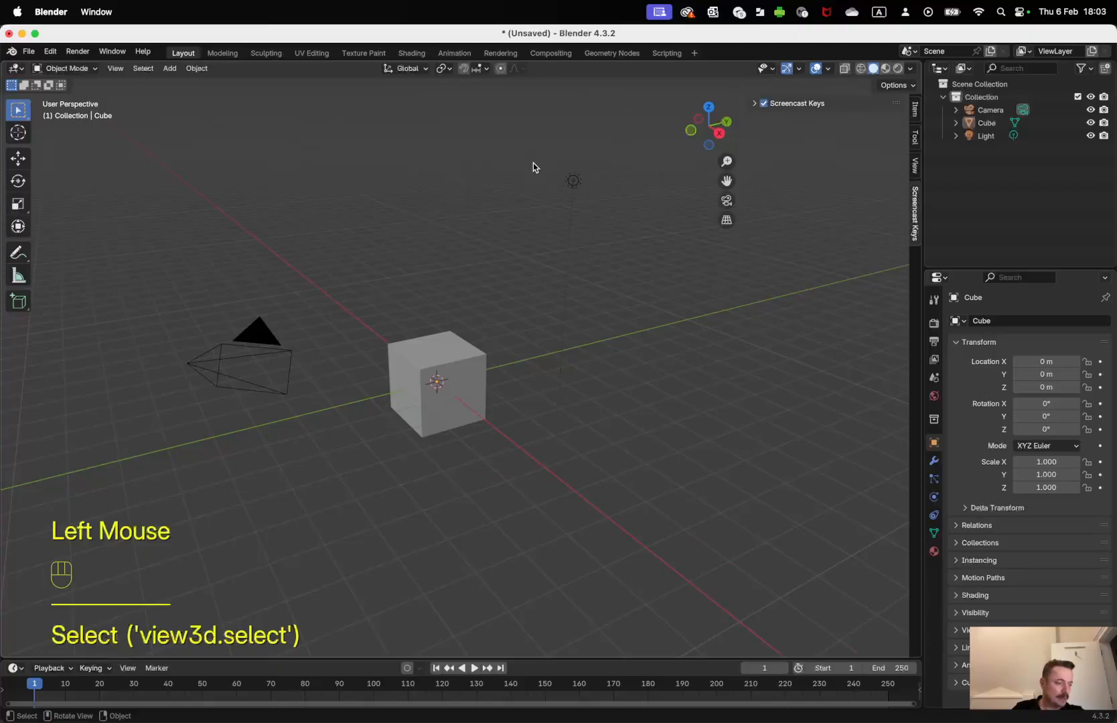
Change the point light's color to a strong red, about #FF353B.
click(574, 181)
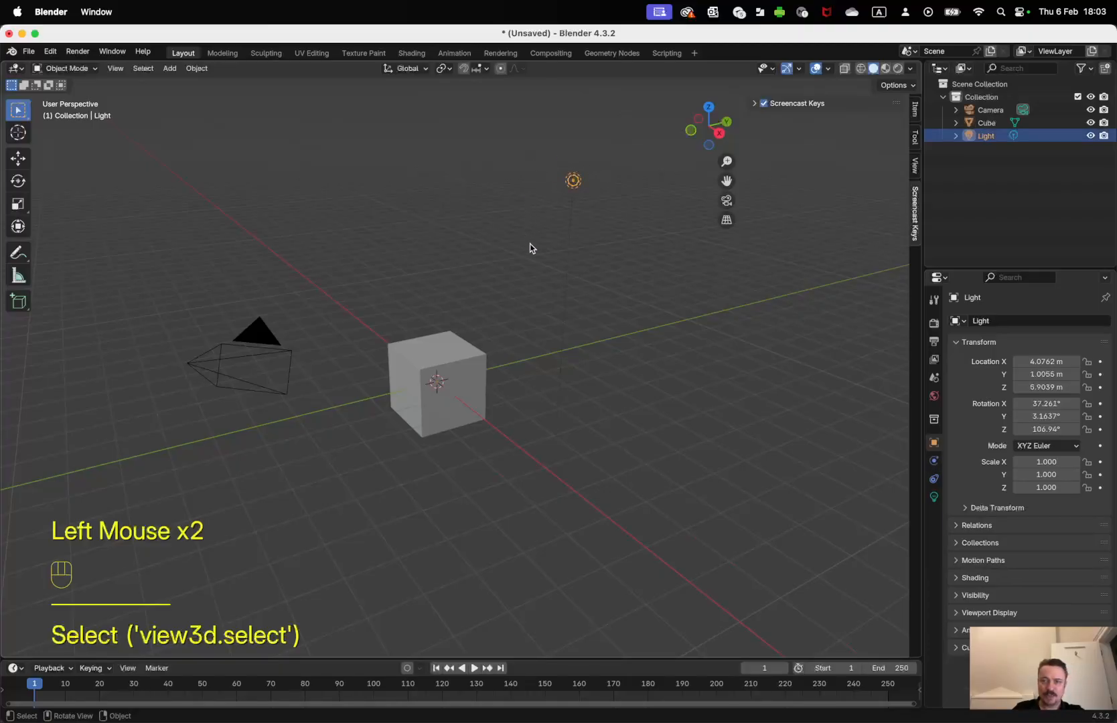
click(935, 500)
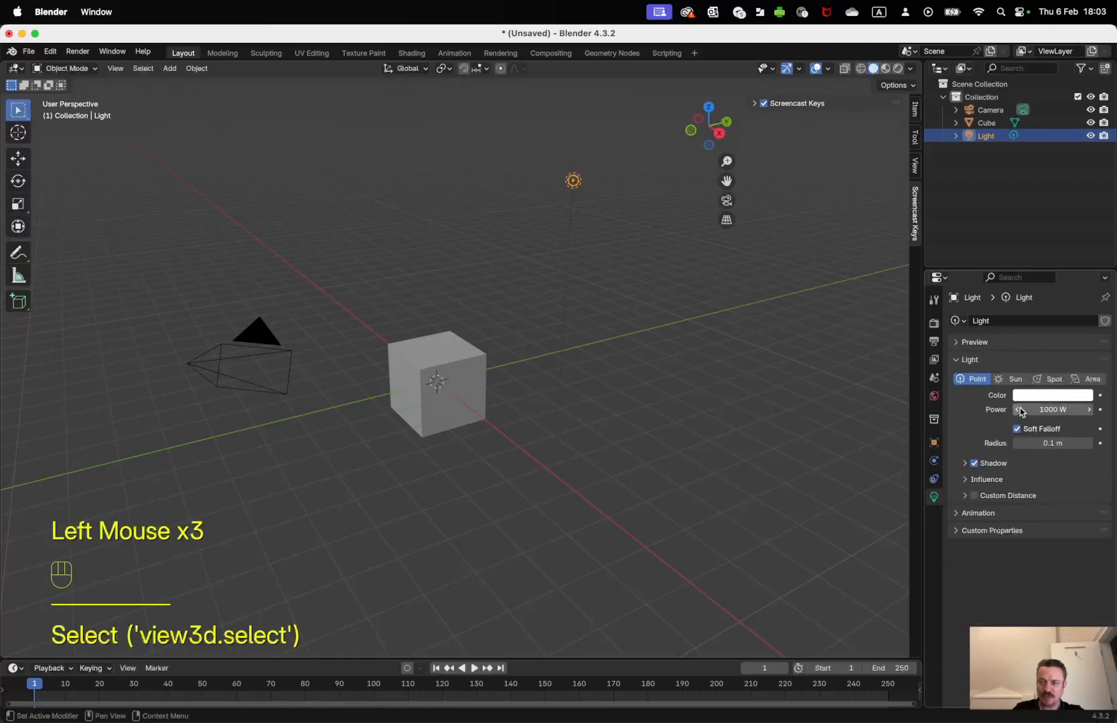
click(1039, 396)
drag(1032, 289, 1024, 293)
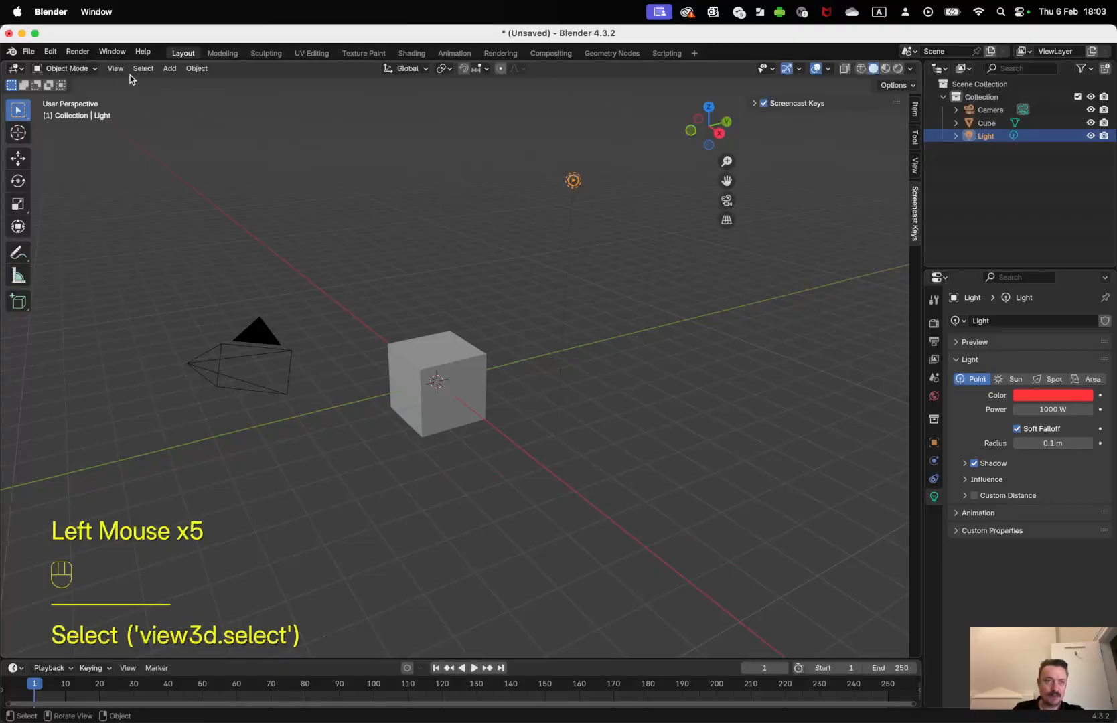
Render a still image with the red light, close the render window, and deselect the light.
click(77, 52)
click(89, 66)
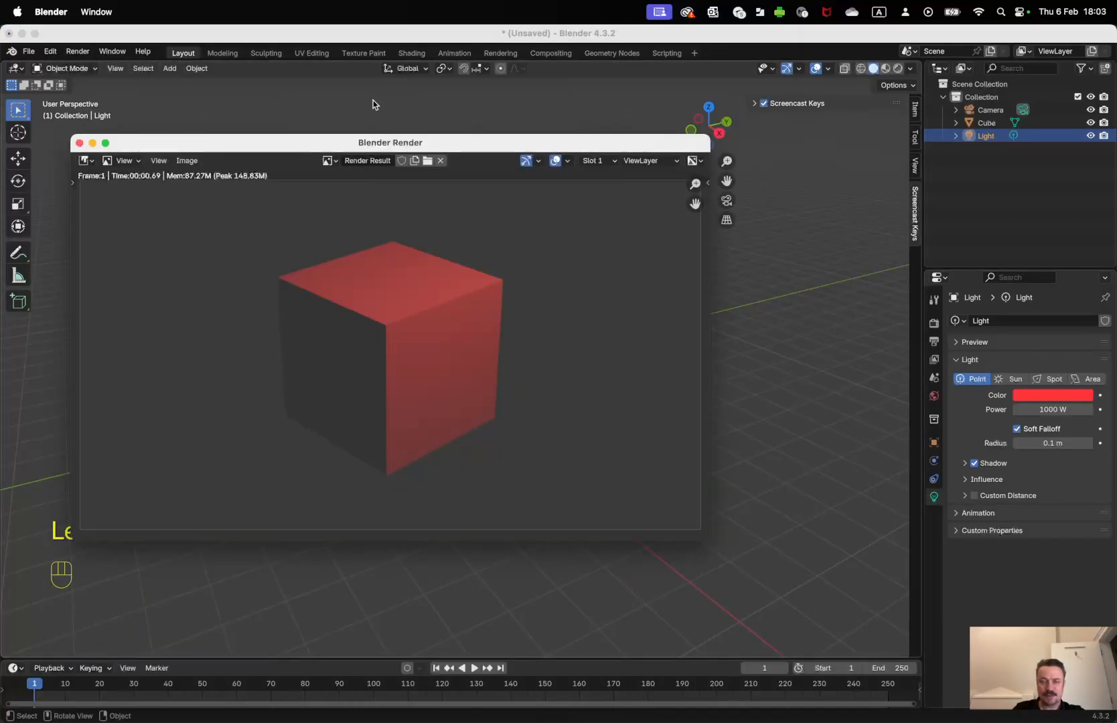
click(80, 143)
click(529, 357)
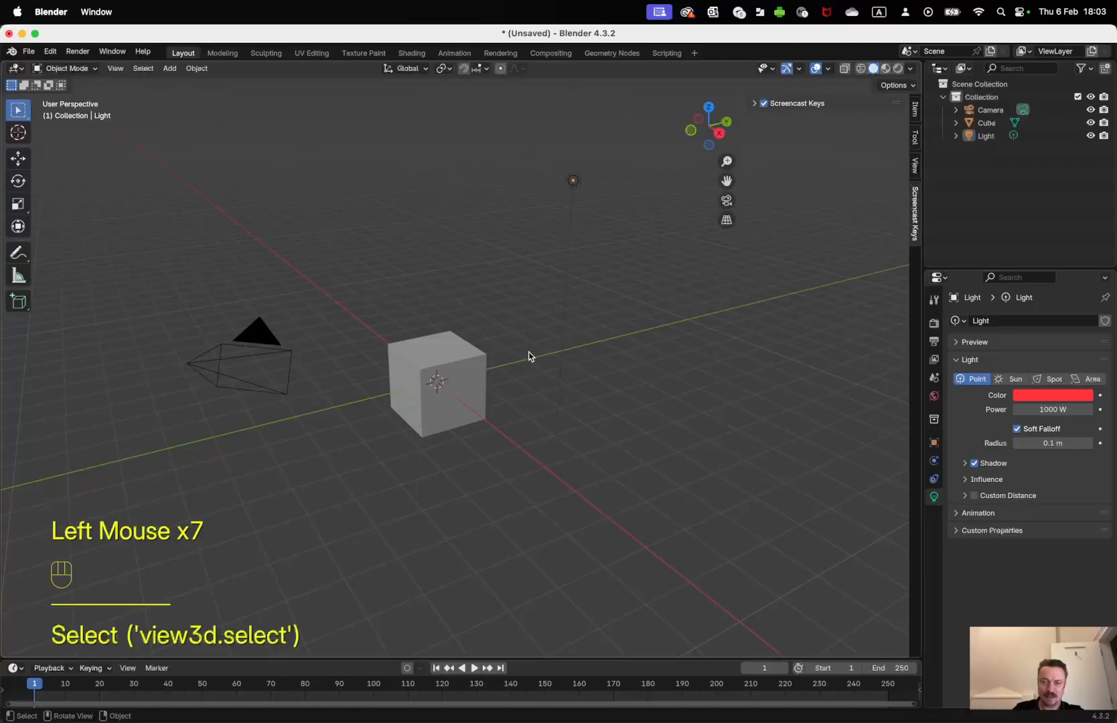
In top view, duplicate the red light and place the copy about 8 m toward -X and 4 m toward -Y.
key(KP_7)
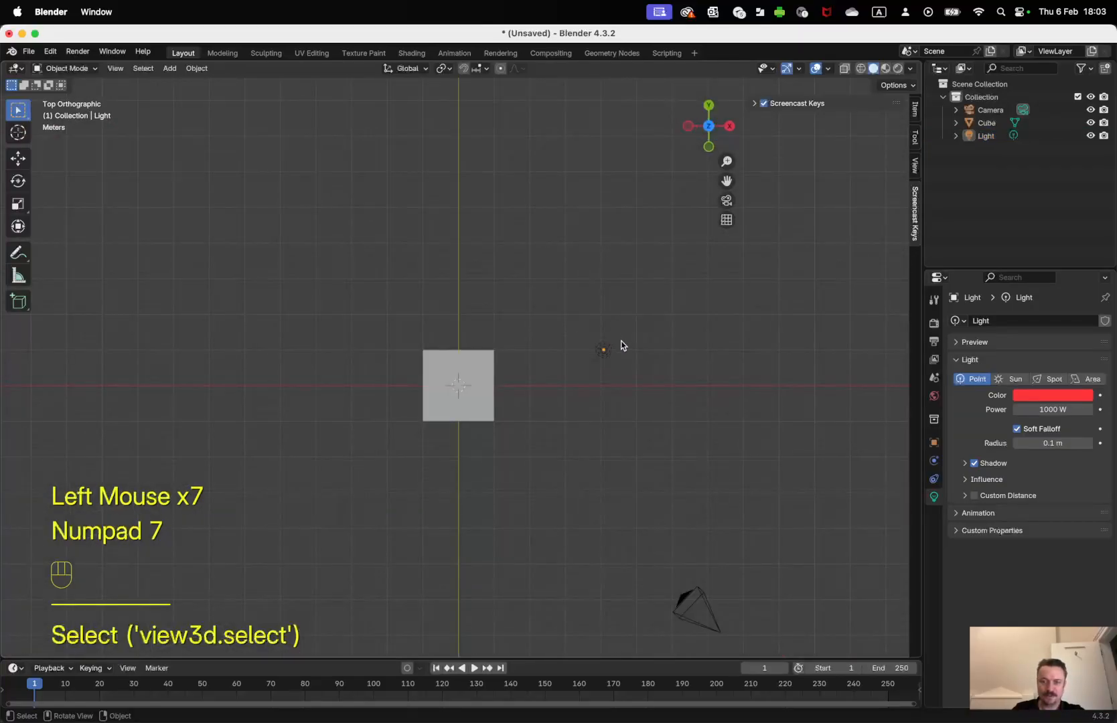
shift+middle_drag(656, 449, 602, 299)
shift+scroll(579, 276, up, 1)
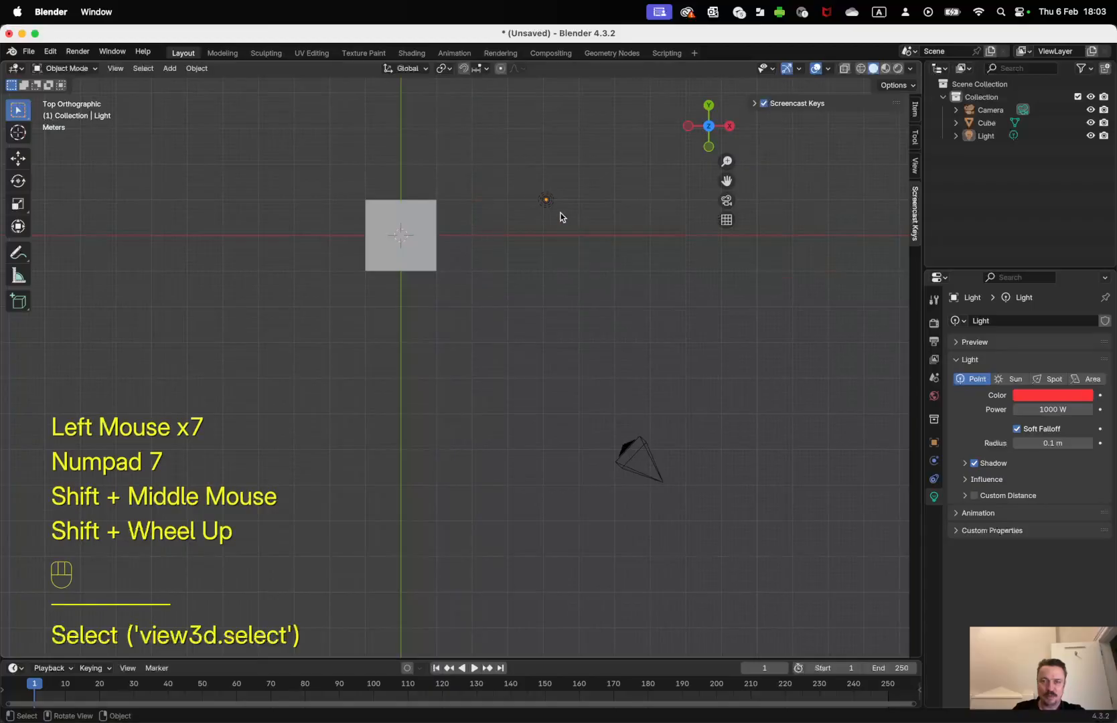
click(548, 201)
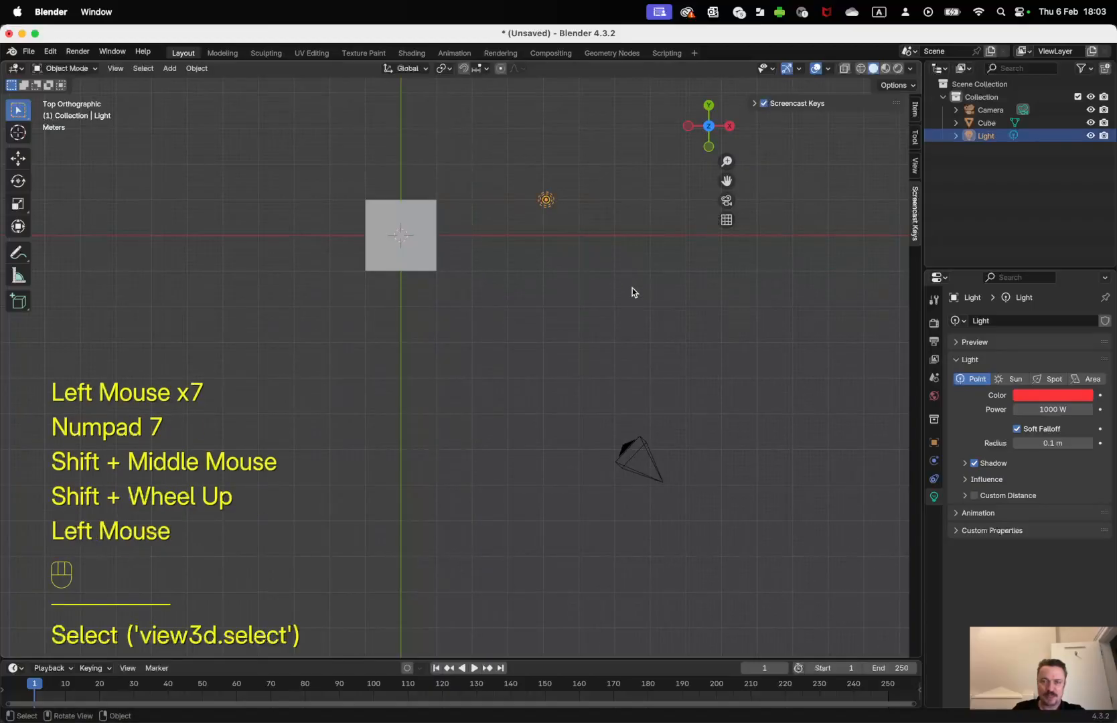
key(shift)
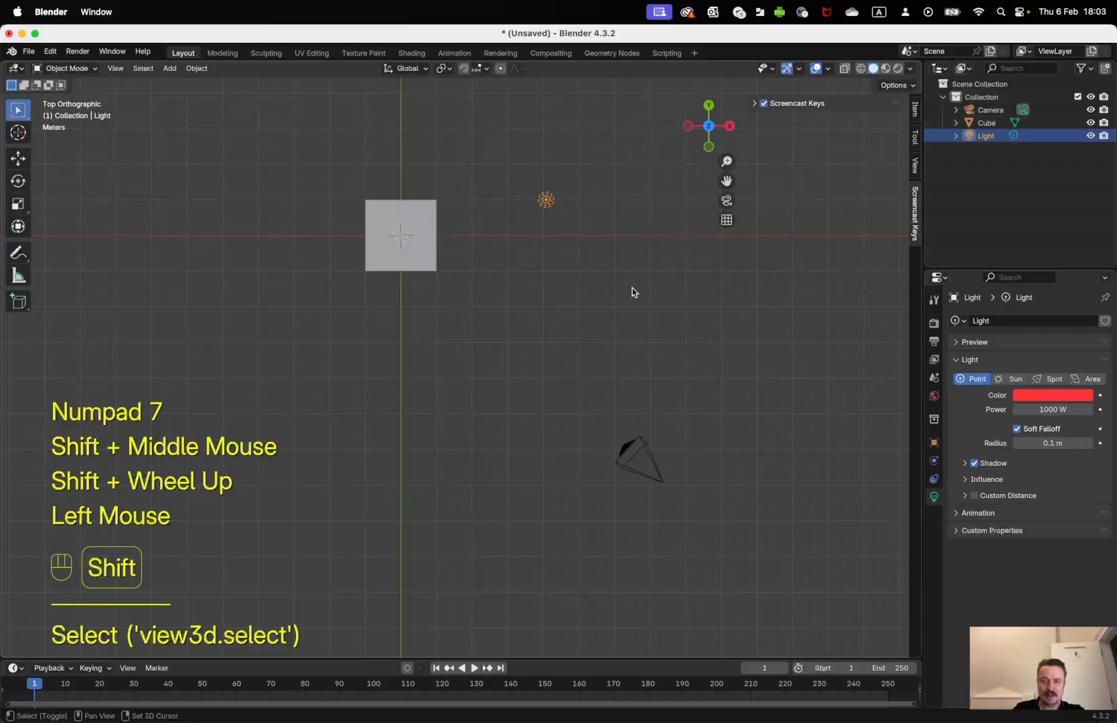
key(shift+d)
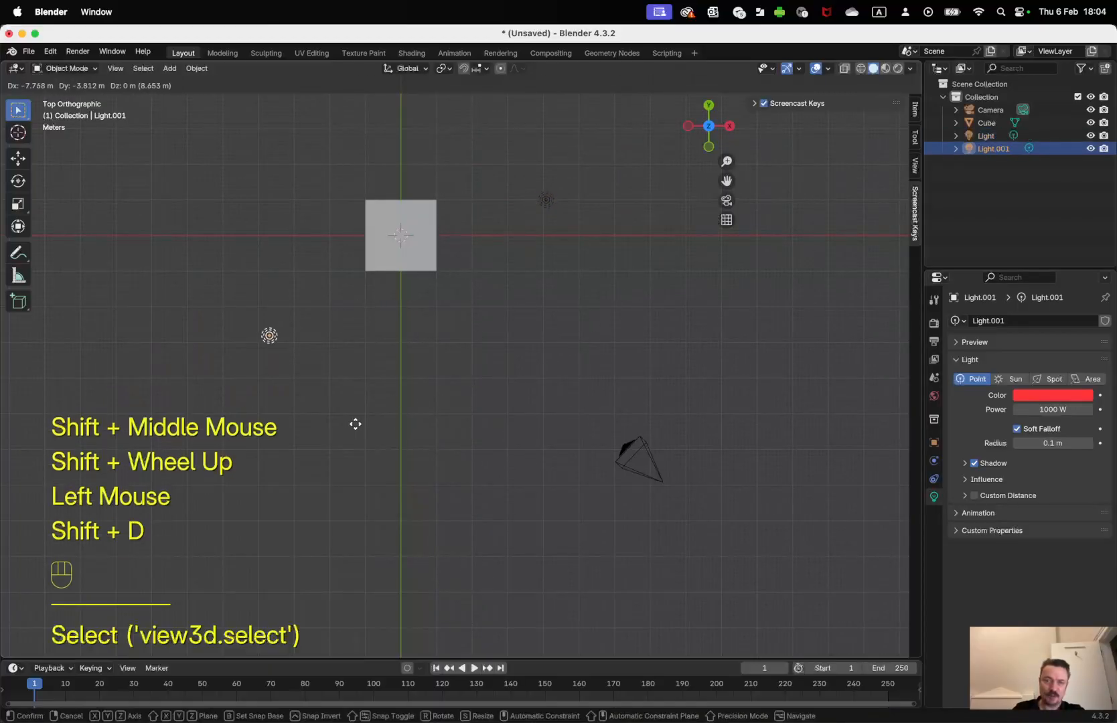
click(356, 422)
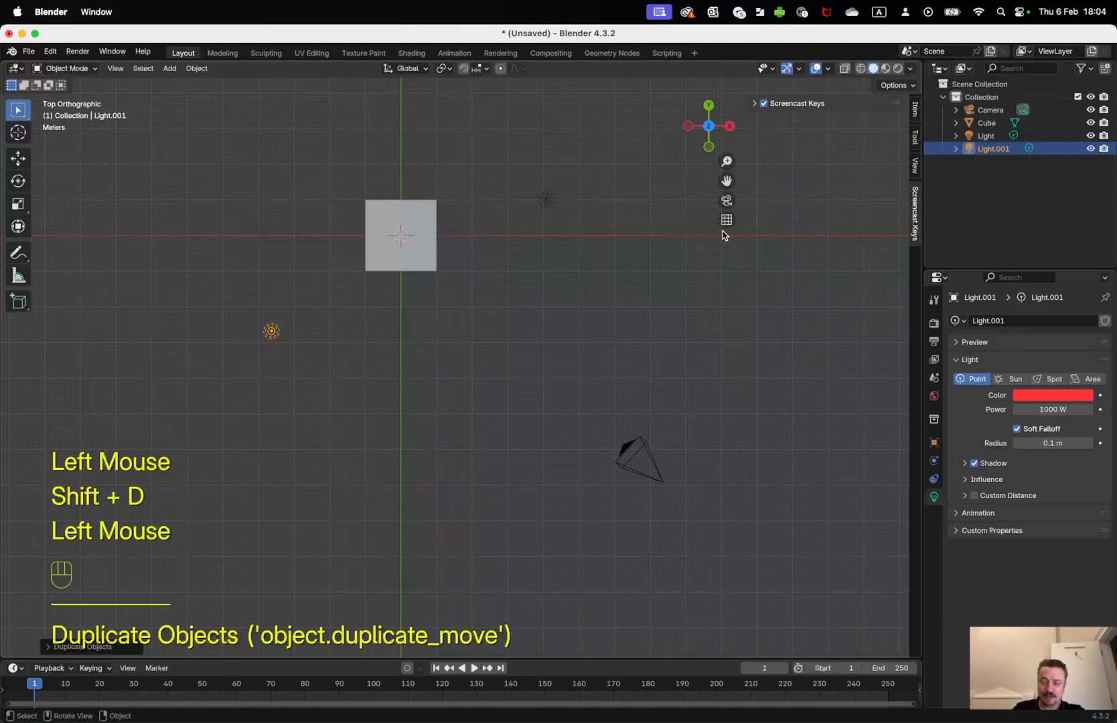
Set the duplicated light's color to turquoise, about #48FFDD.
click(1037, 395)
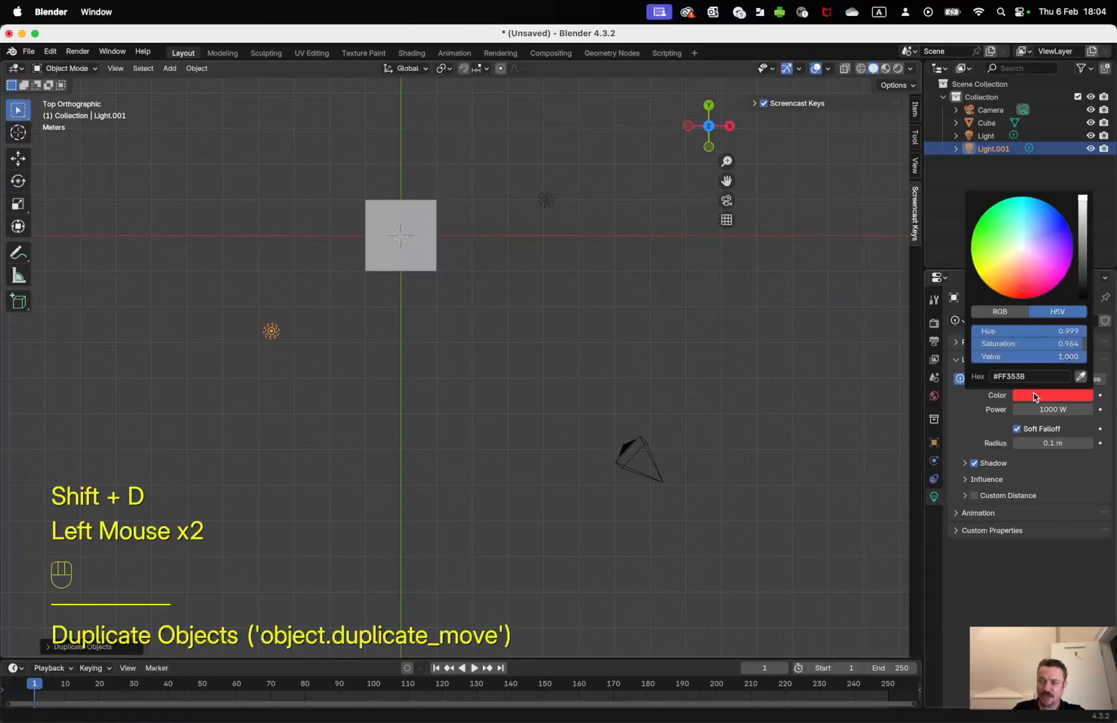
drag(1012, 222, 1013, 212)
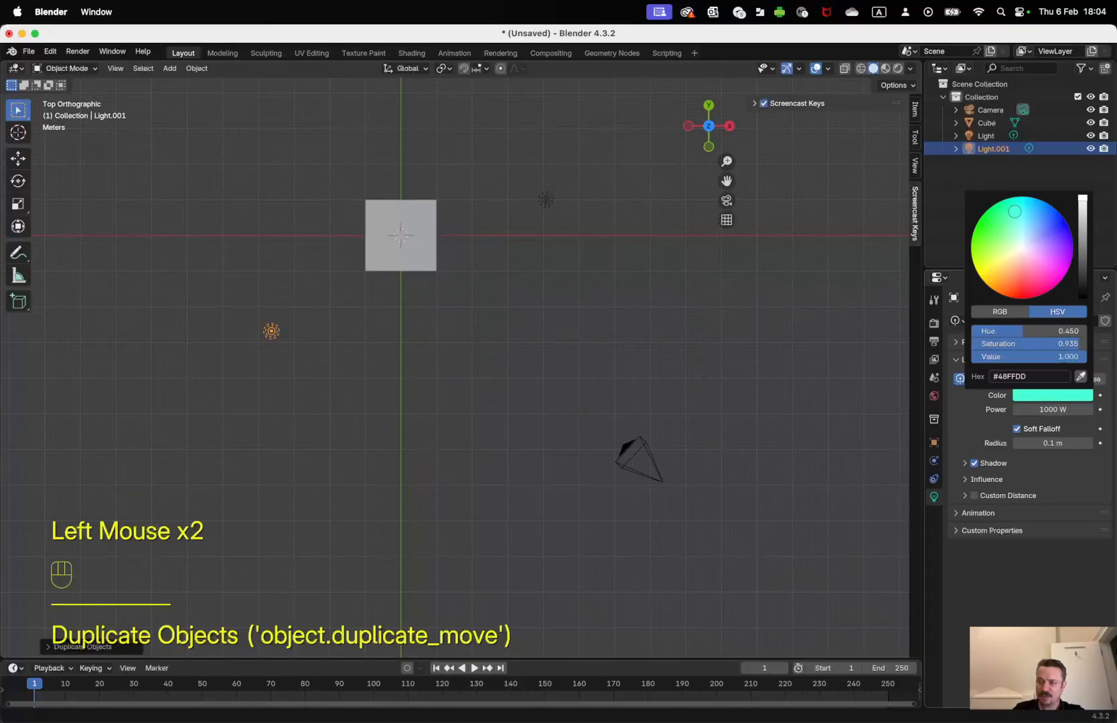
click(980, 407)
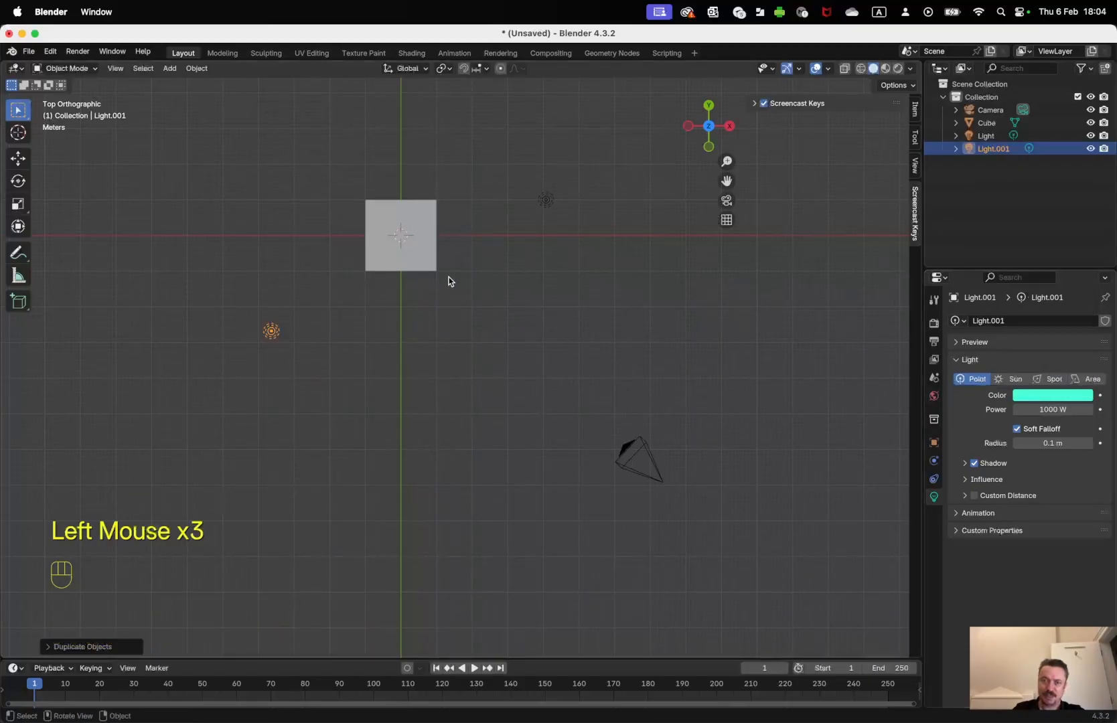
Annotate the camera's view in top view with an arrow pointing at the cube and two spreading boundary lines.
shift+click(551, 194)
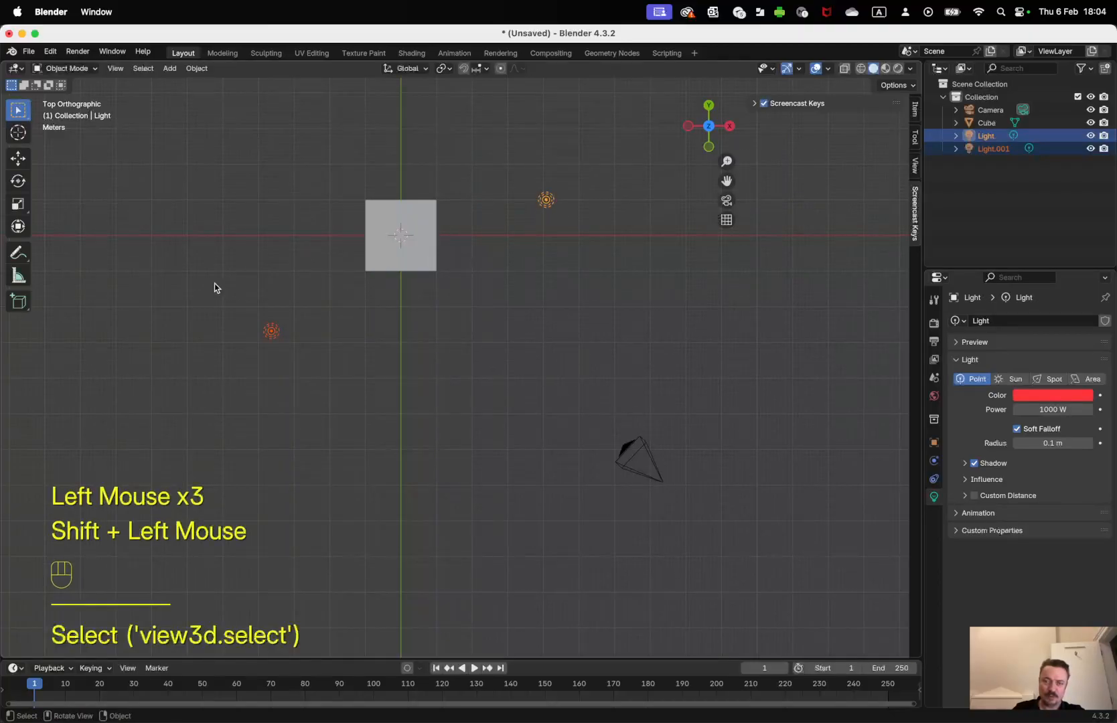
click(388, 241)
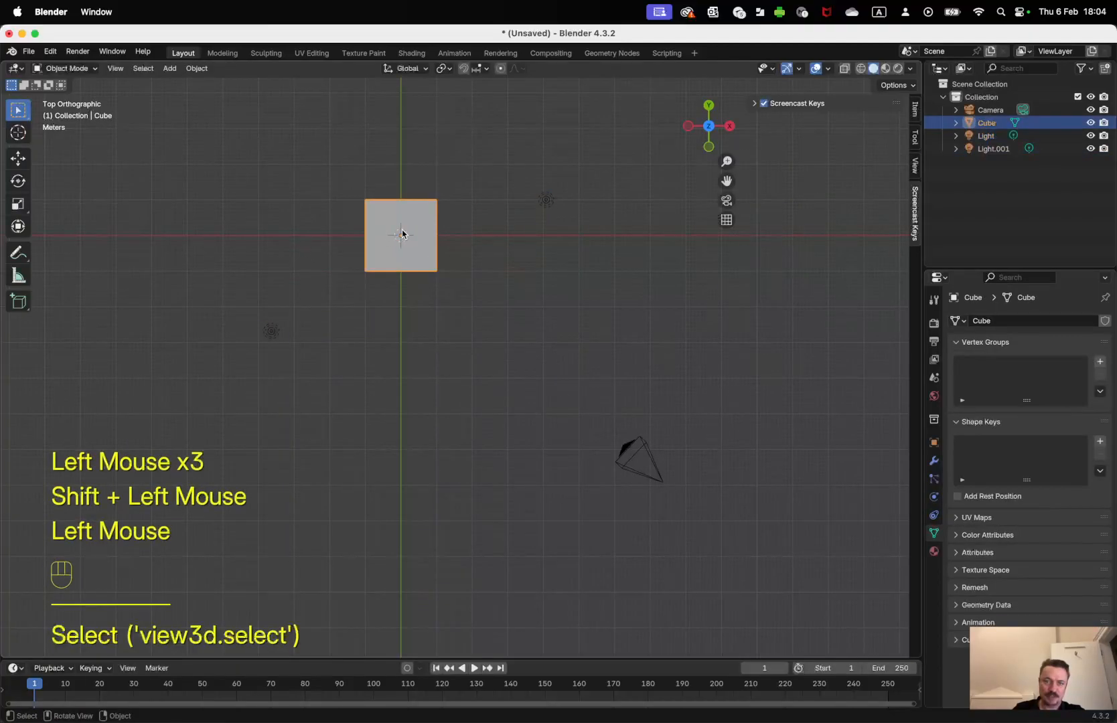
click(18, 252)
mouse_move(703, 514)
mouse_down()
mouse_move(462, 280)
mouse_move(449, 295)
mouse_move(478, 274)
mouse_up()
mouse_move(669, 488)
mouse_down()
mouse_move(656, 349)
mouse_move(616, 164)
mouse_move(636, 480)
mouse_move(341, 460)
mouse_up()
Draw pairs of annotation lines spreading from each of the two lights around the cube to mark the areas they light.
drag(545, 199, 304, 154)
click(544, 201)
drag(545, 200, 514, 311)
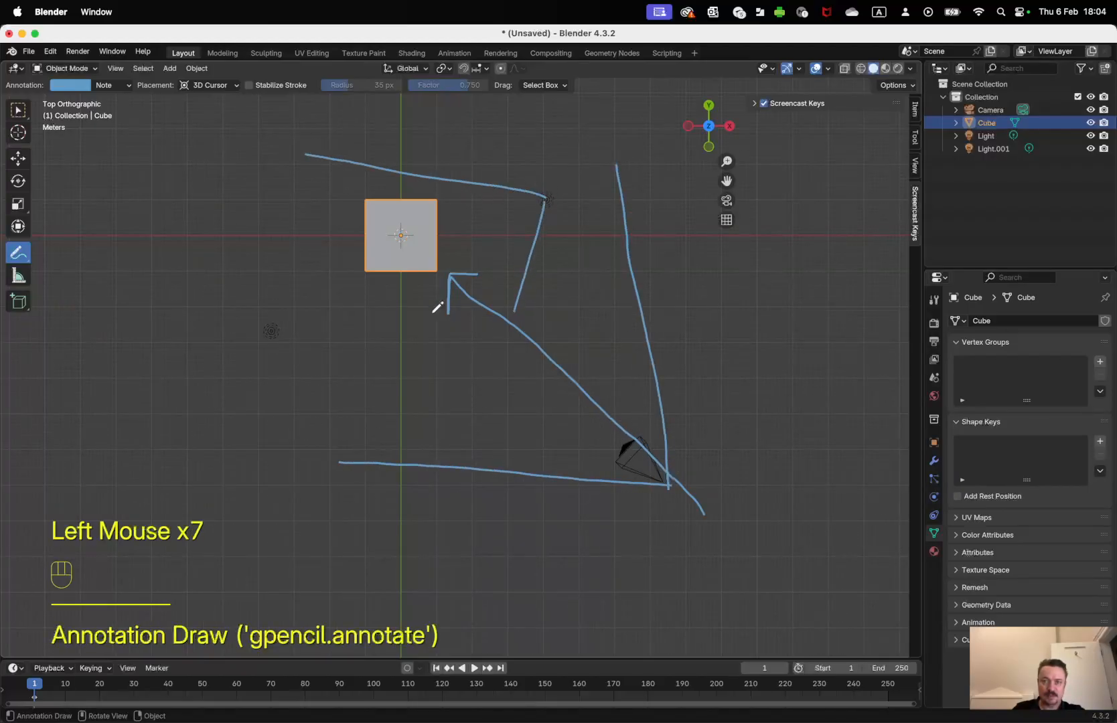
drag(276, 330, 300, 149)
drag(275, 330, 576, 330)
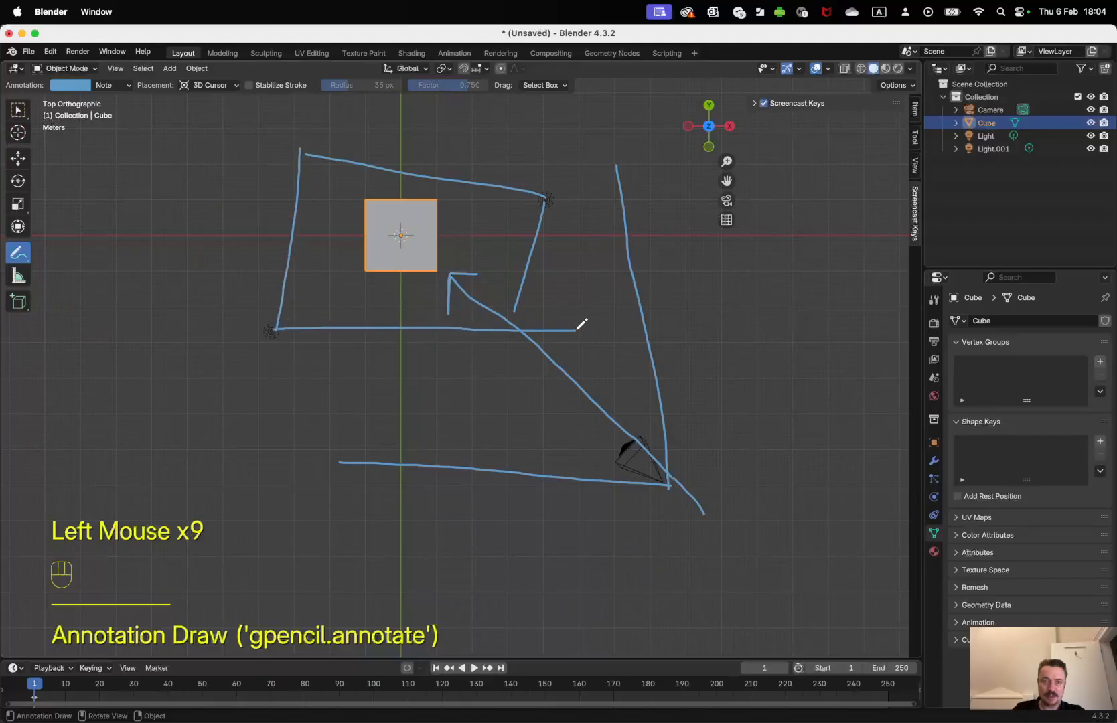
Erase the annotation lines and draw one tiny annotation mark between the cube and the camera.
click(18, 260)
click(87, 334)
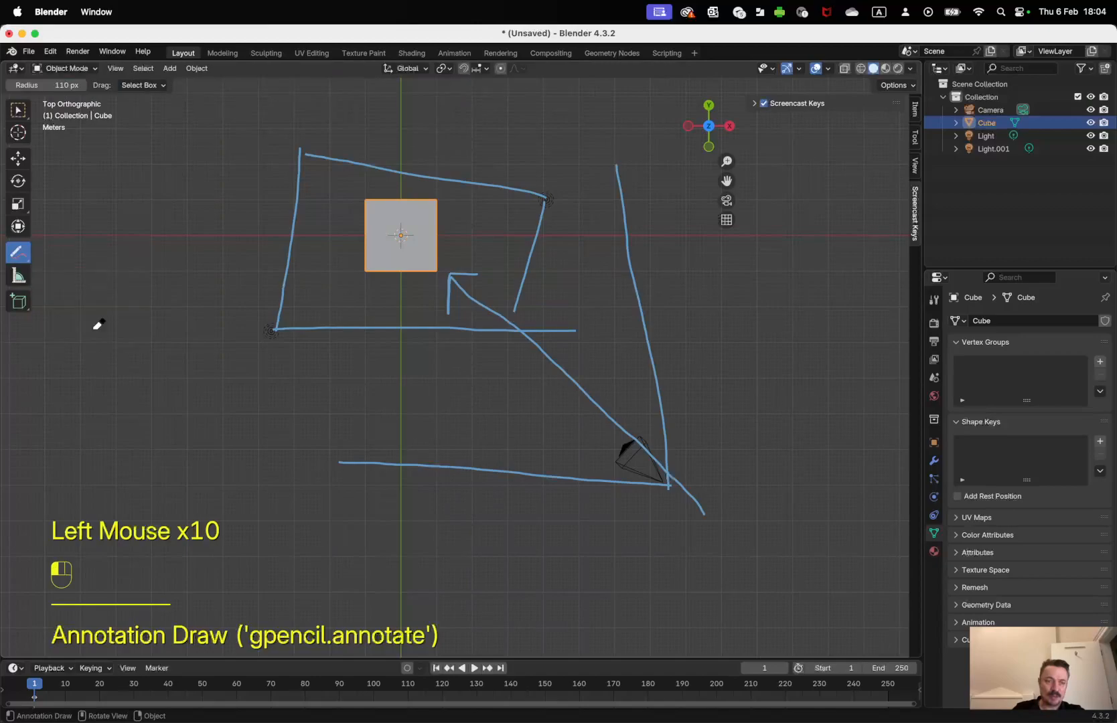
mouse_move(283, 326)
mouse_down()
mouse_move(535, 316)
mouse_move(558, 190)
mouse_move(458, 287)
mouse_move(281, 170)
mouse_move(300, 254)
mouse_move(456, 185)
mouse_move(611, 180)
mouse_move(681, 514)
mouse_move(576, 324)
mouse_move(491, 471)
mouse_move(573, 459)
mouse_up()
drag(19, 252, 71, 257)
mouse_move(517, 351)
mouse_down()
mouse_move(510, 356)
mouse_move(519, 350)
mouse_up()
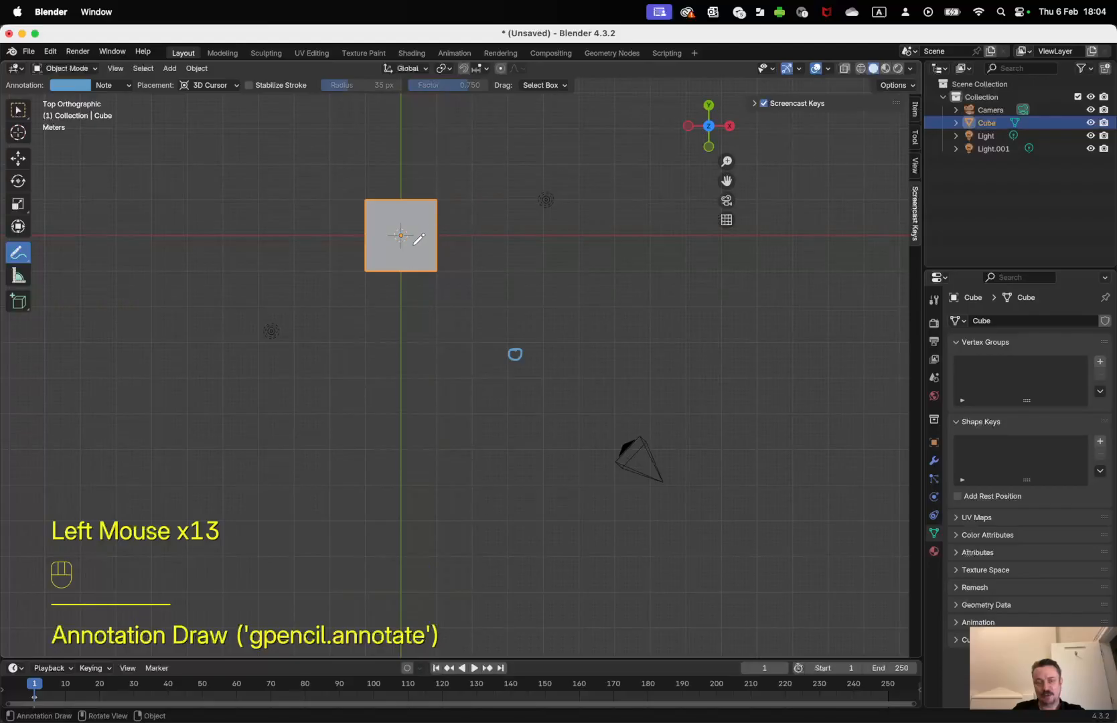
Return to the selection tool, render a still image with the red and turquoise lights, and go back to the viewport.
click(18, 110)
click(77, 51)
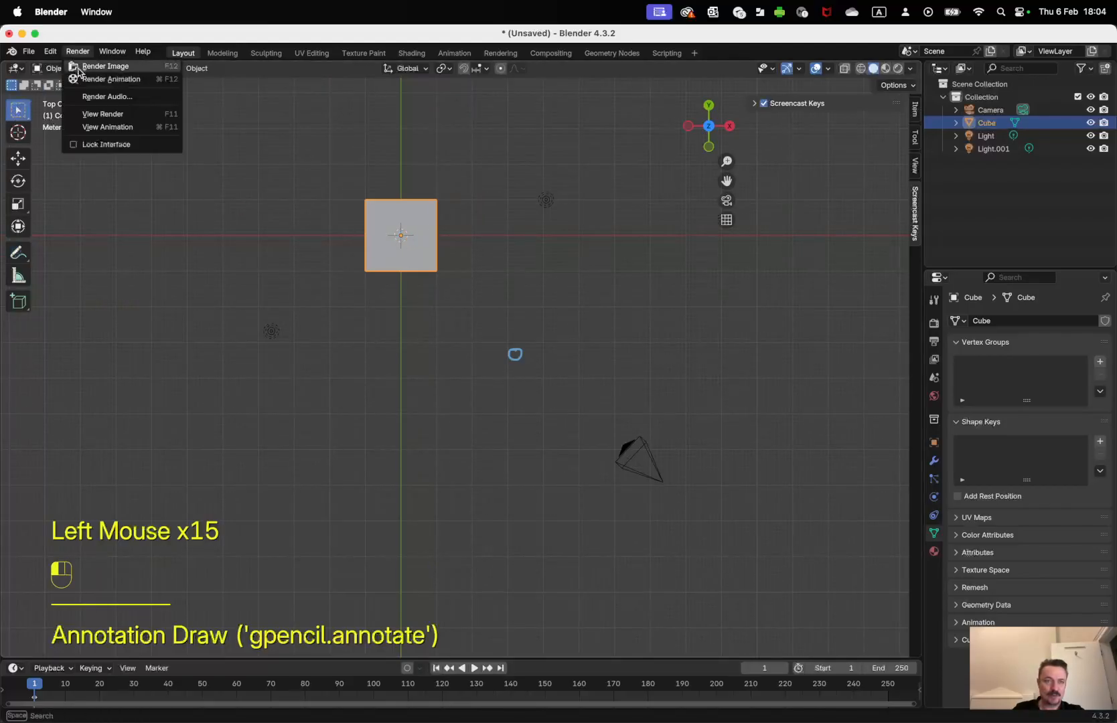
click(79, 67)
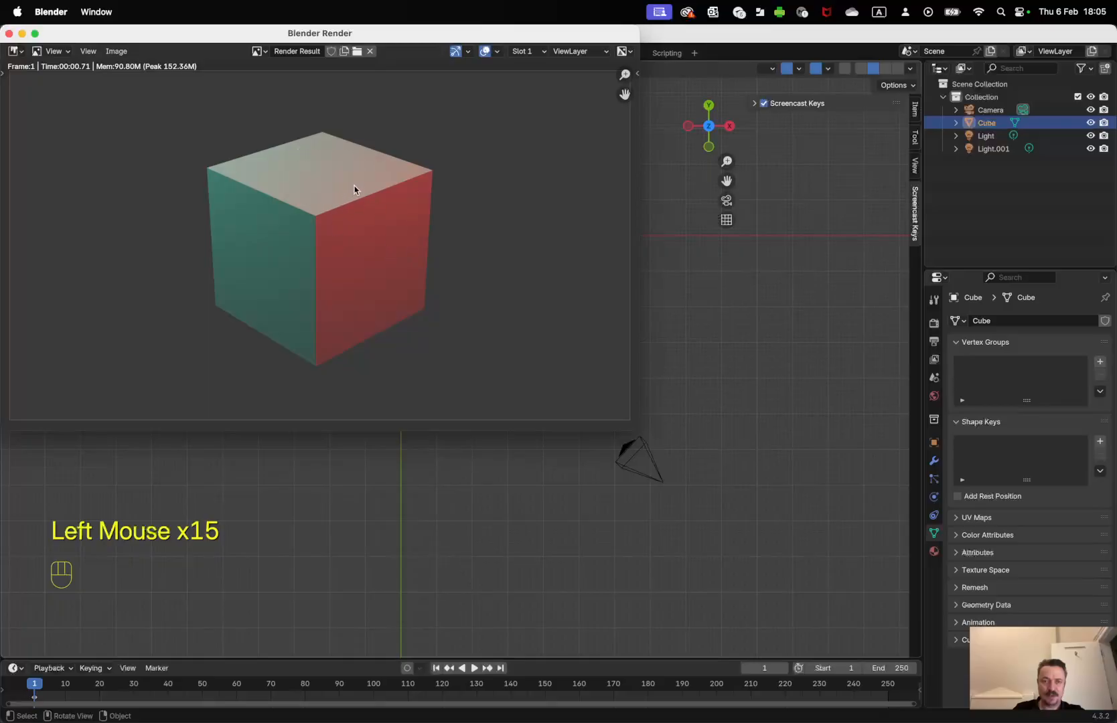
click(769, 353)
Set the original light's color to yellow, about #FFD657, and the duplicated light's color to blue, about #235FFF.
click(547, 201)
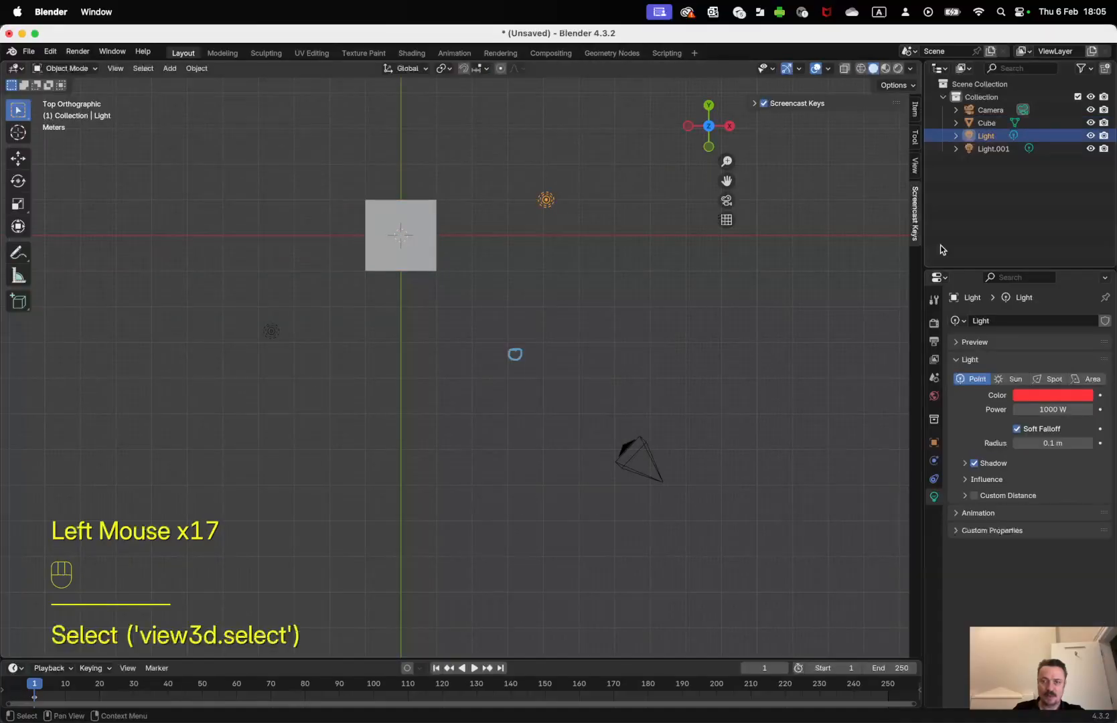
click(1050, 395)
drag(1020, 299, 998, 271)
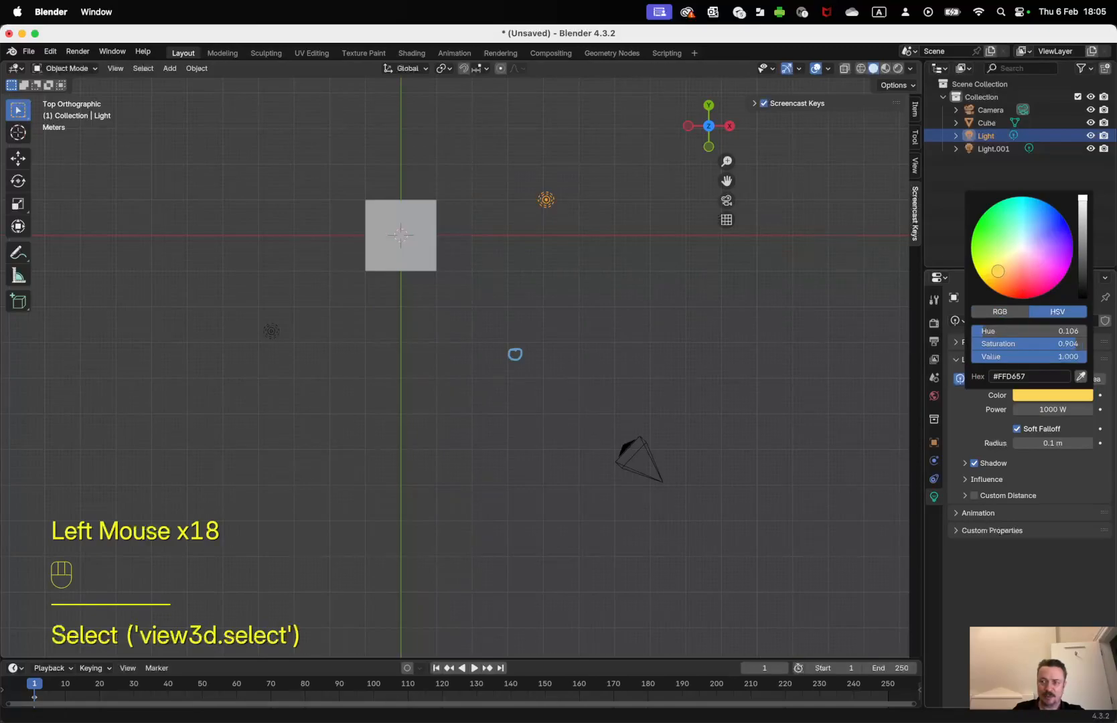
click(281, 334)
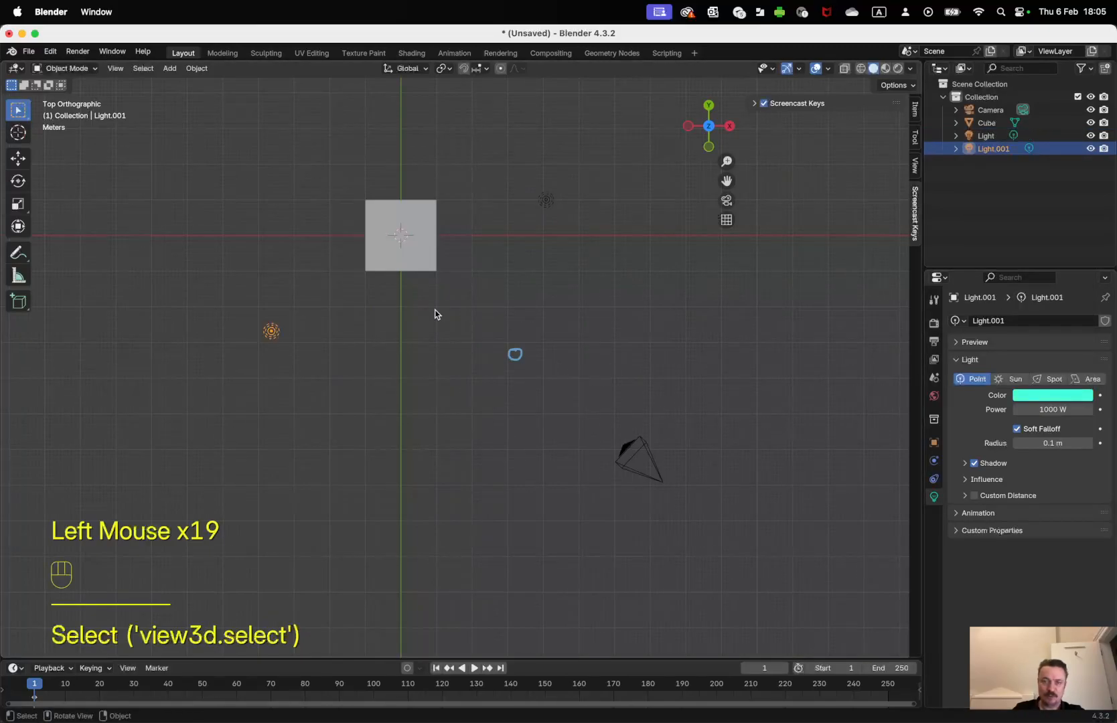
click(1075, 395)
drag(1048, 226, 1053, 215)
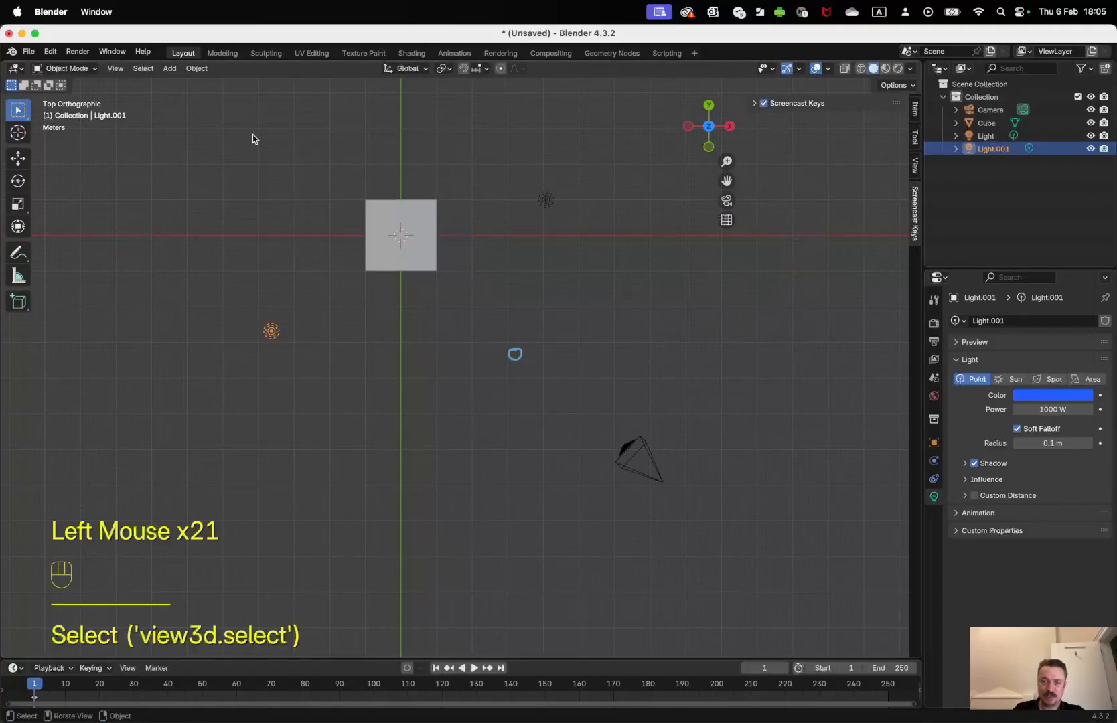
Render a still image with the yellow and blue lights, then close the render window.
click(78, 52)
click(88, 66)
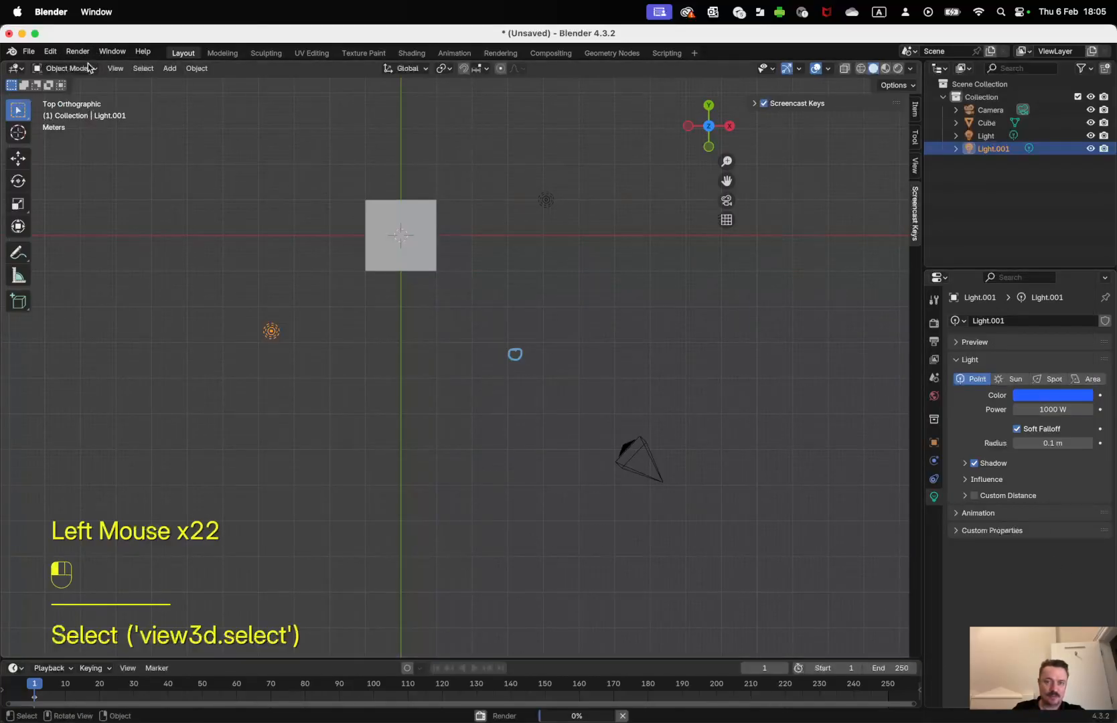
drag(142, 37, 188, 98)
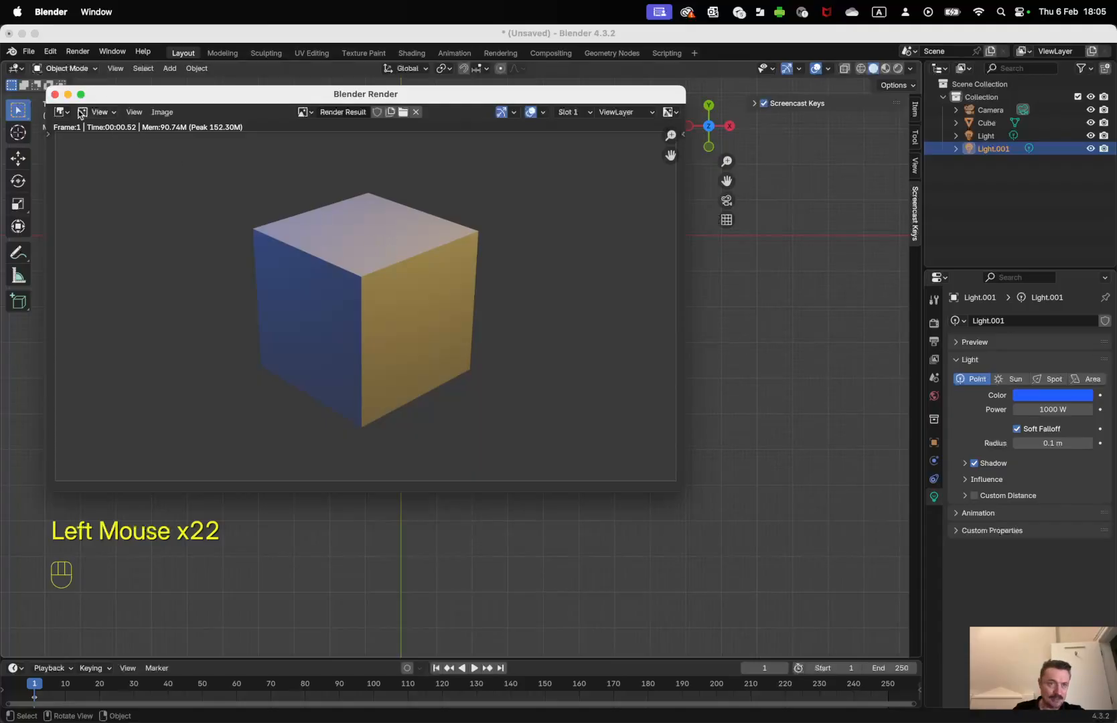
click(55, 94)
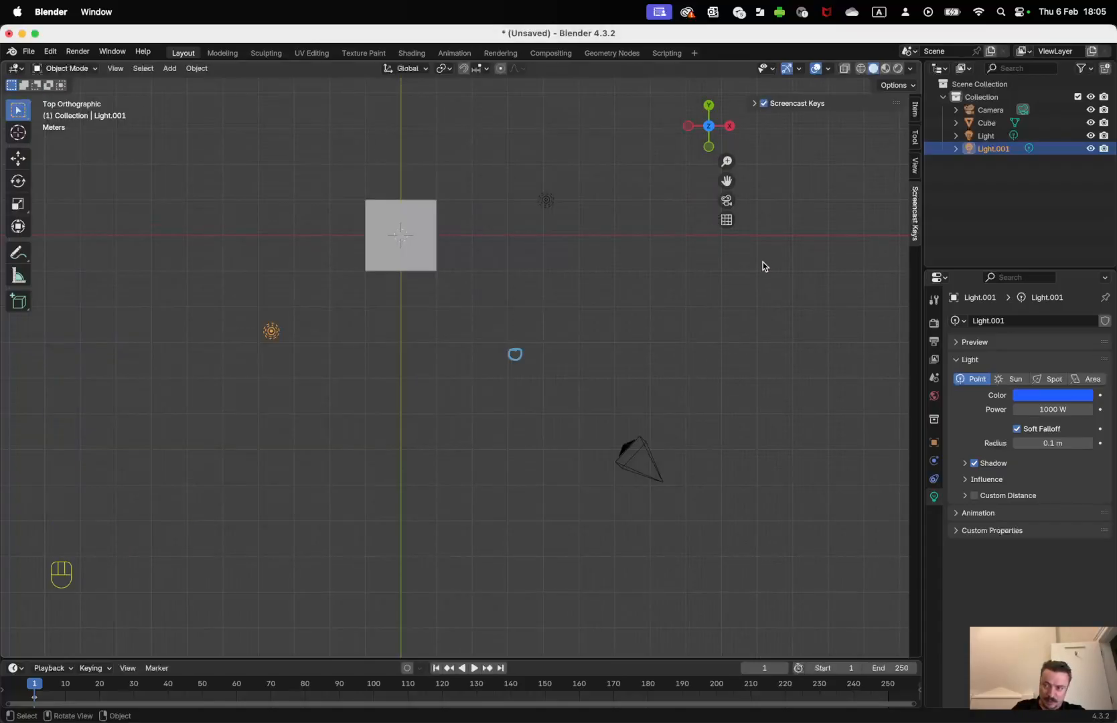
Raise the blue light's power to 5000 W, render a still image, and close the render window.
click(1047, 409)
text(5000)
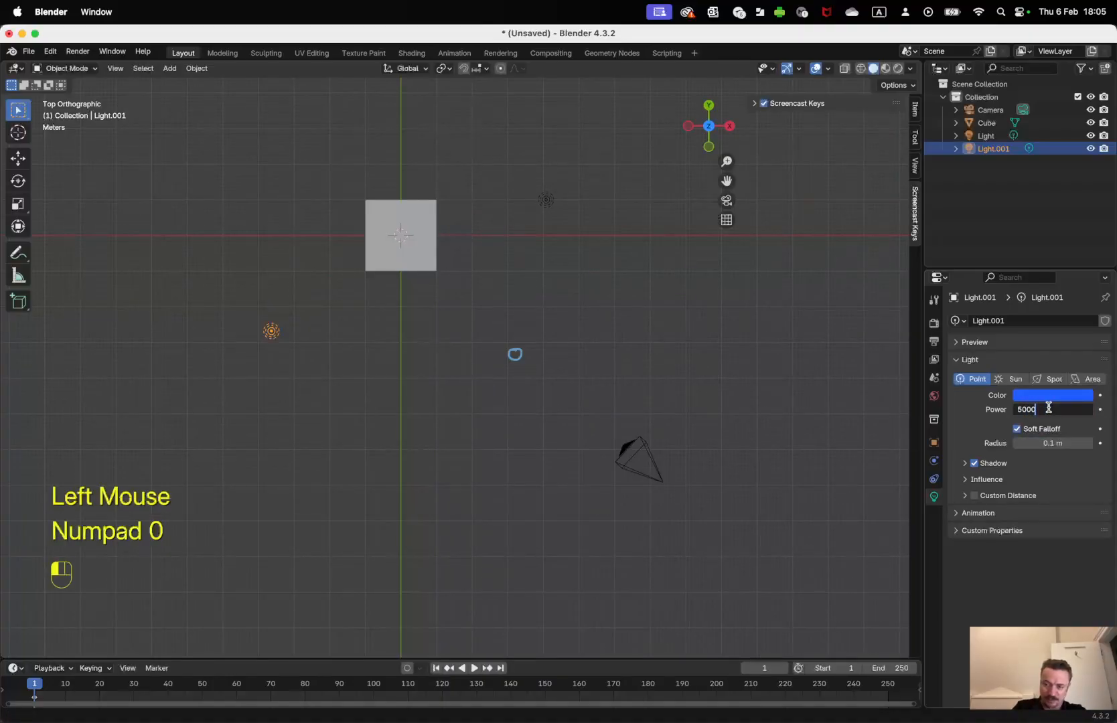
key(Return)
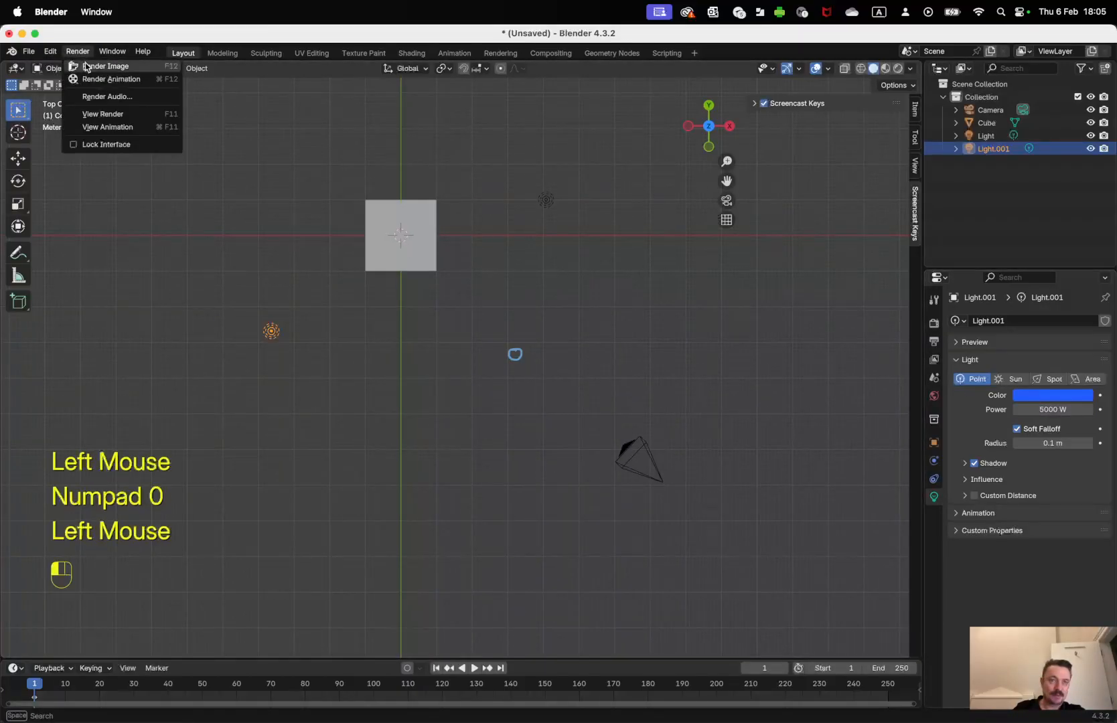
click(84, 64)
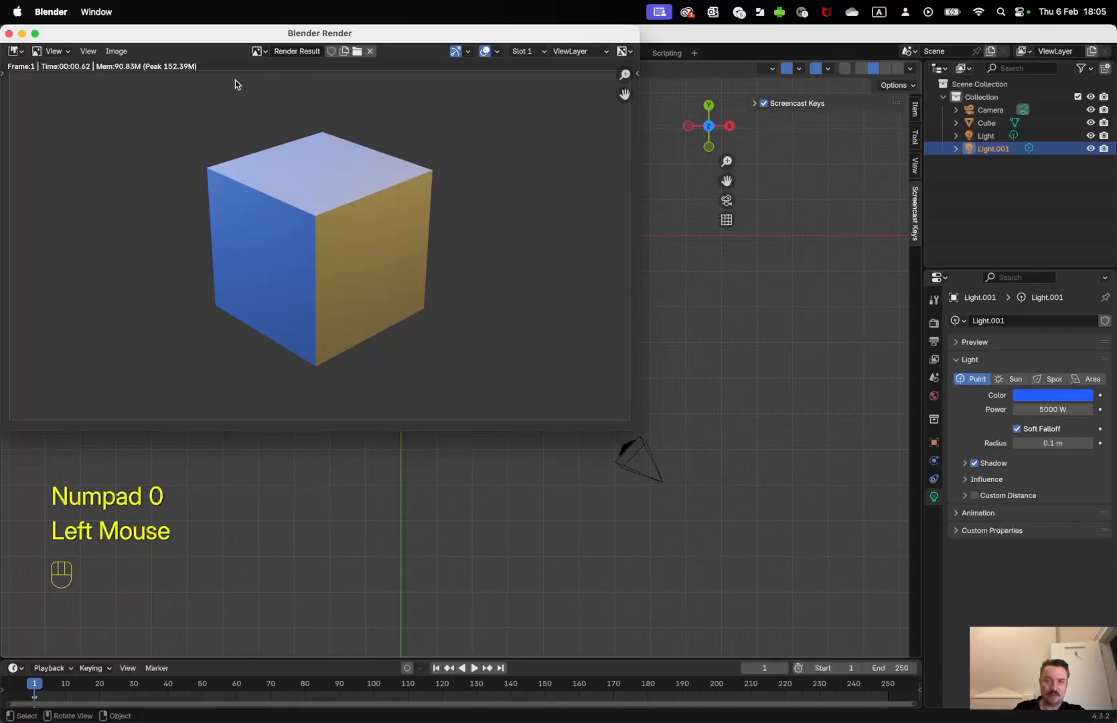
drag(225, 39, 288, 91)
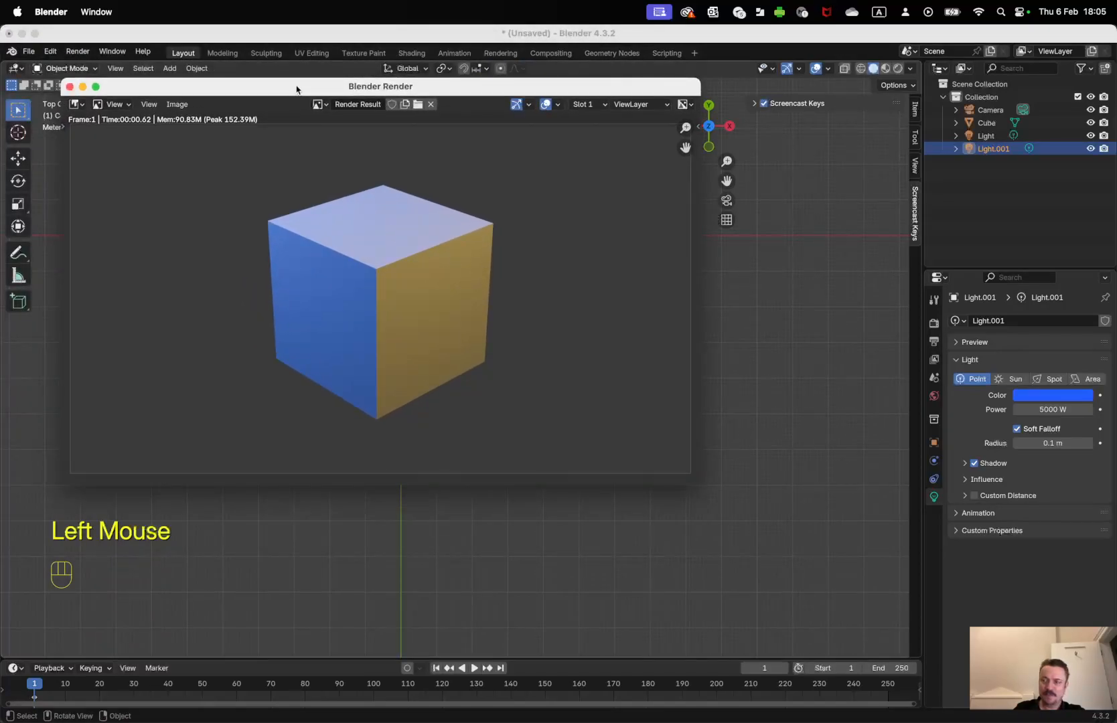
click(69, 88)
Change the blue light to a Sun and rotate it in front view so its beam line passes through the cube.
shift+middle_drag(462, 259, 463, 305)
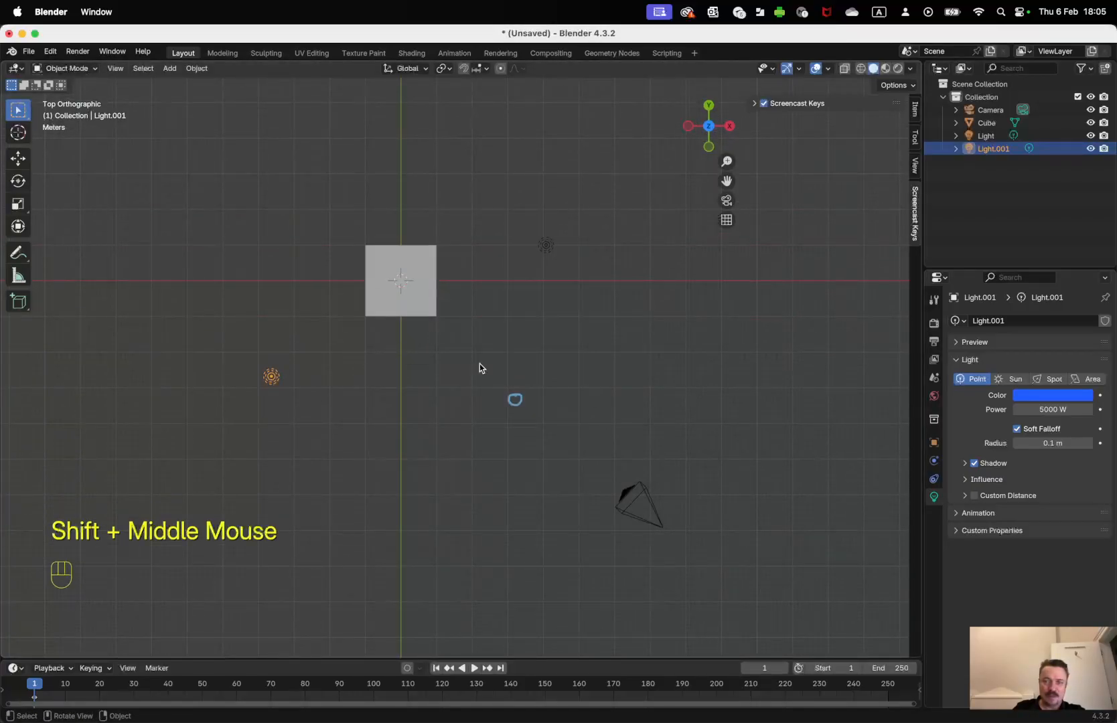
click(1005, 379)
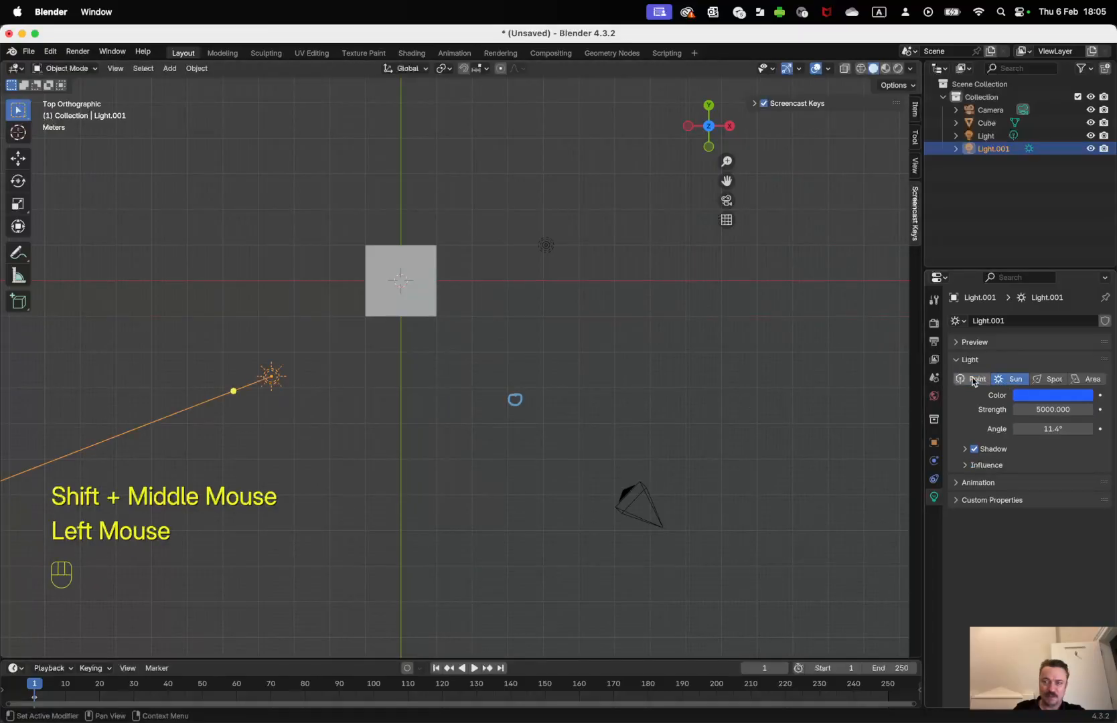
mouse_move(462, 402)
middle_down()
mouse_move(446, 421)
mouse_move(446, 410)
middle_up()
key(KP_1)
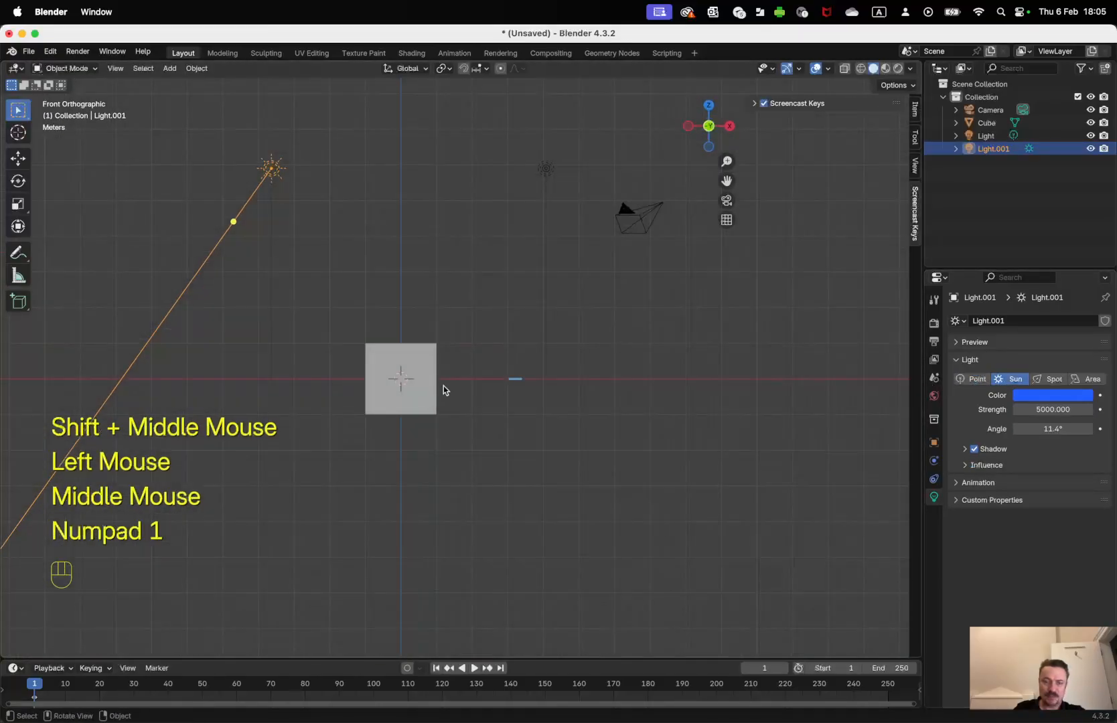
key(r)
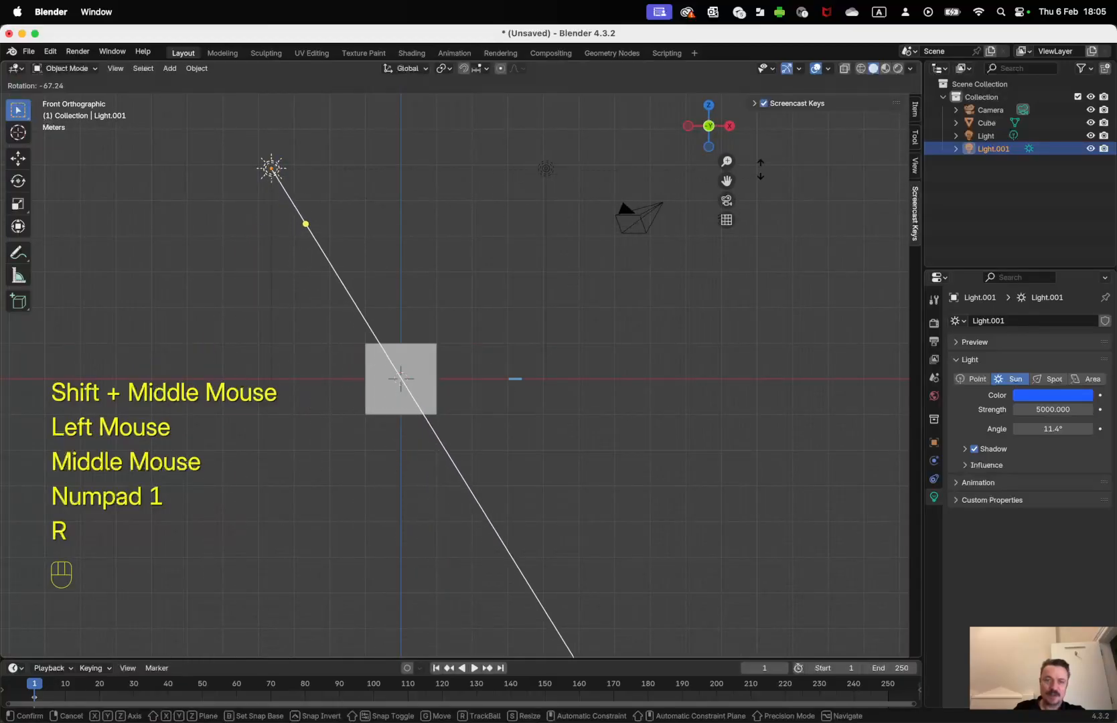
click(771, 143)
In top view, move the sun light farther from the cube toward -X and -Y and rotate it to aim at the cube.
key(KP_7)
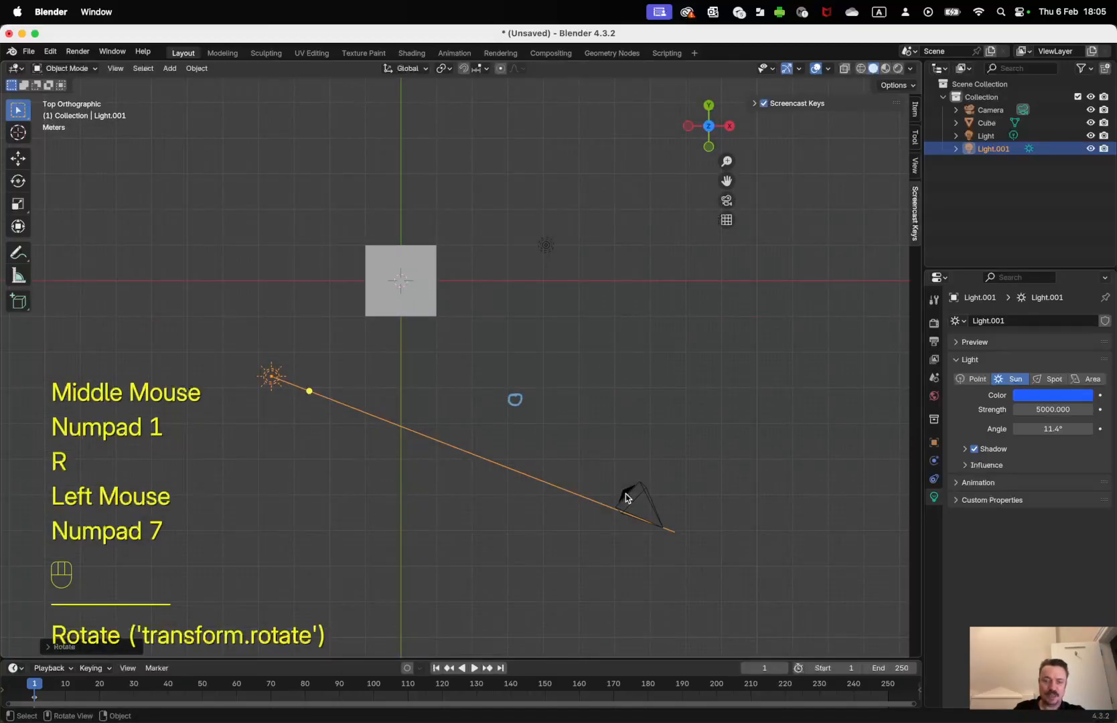
key(r)
click(532, 185)
key(g)
click(441, 315)
key(r)
click(544, 306)
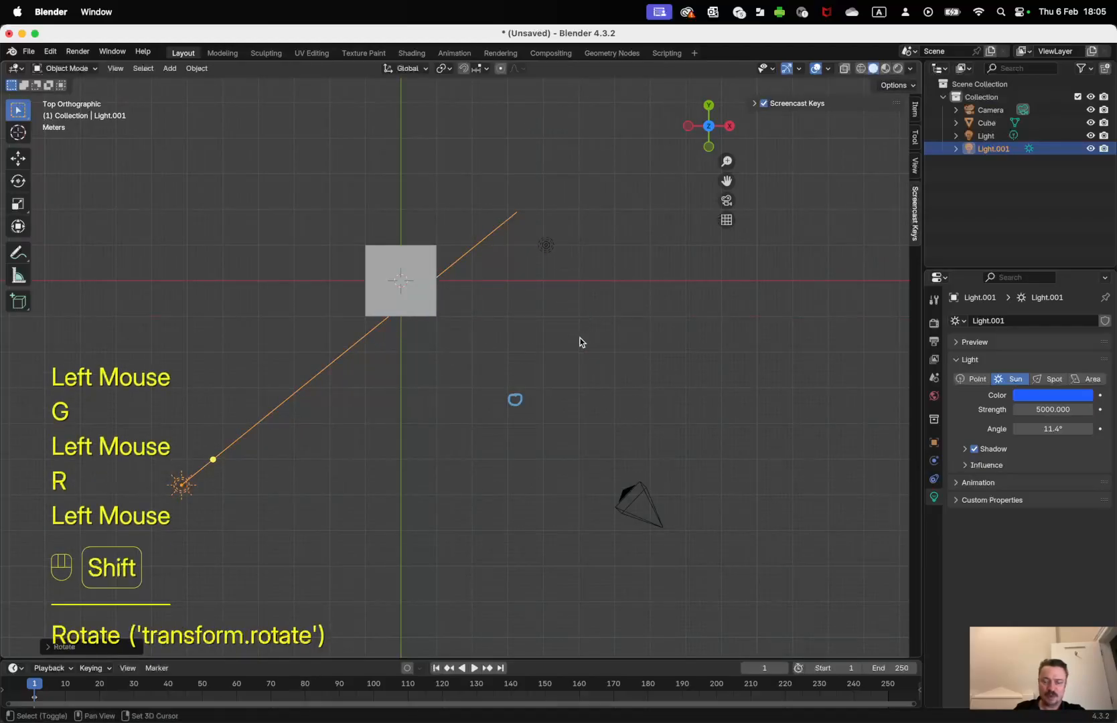
shift+middle_drag(579, 340, 616, 331)
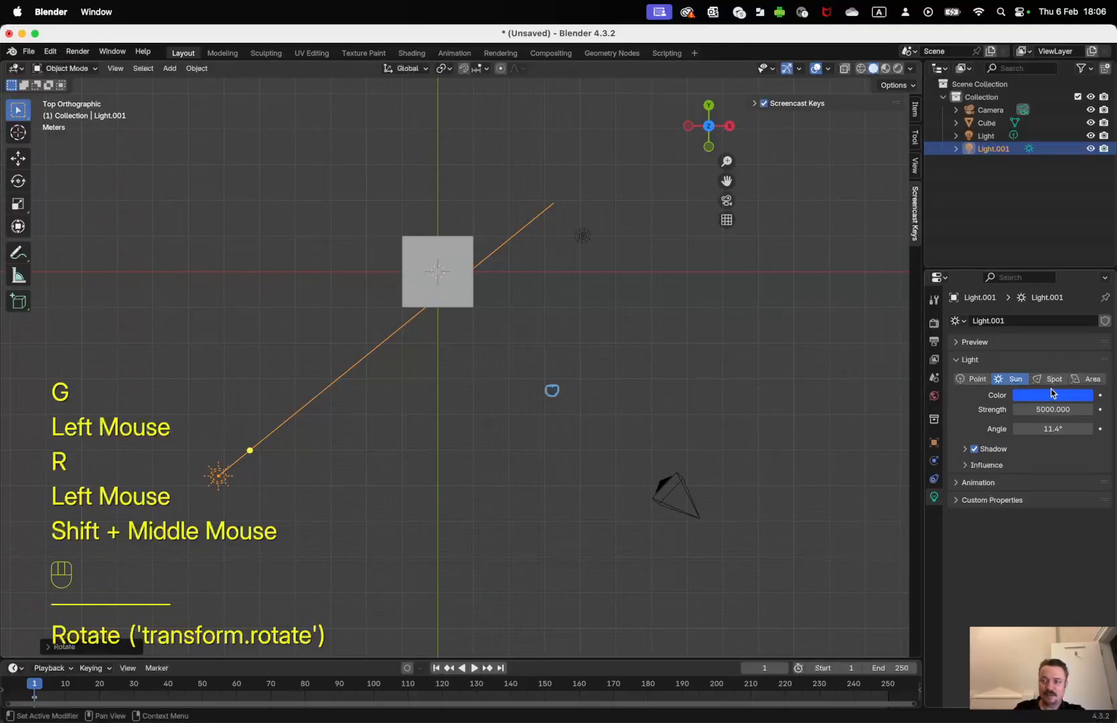
Render a still image with the blue sun light at strength 5000 and reposition the render window.
click(78, 52)
click(87, 65)
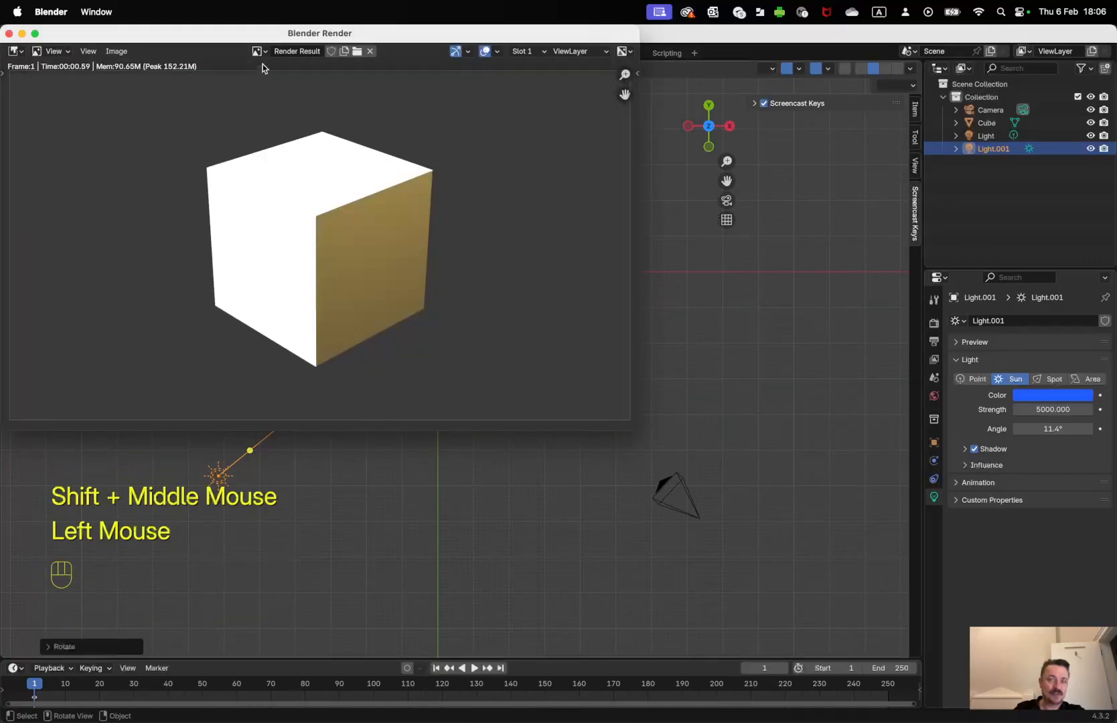
drag(216, 38, 262, 87)
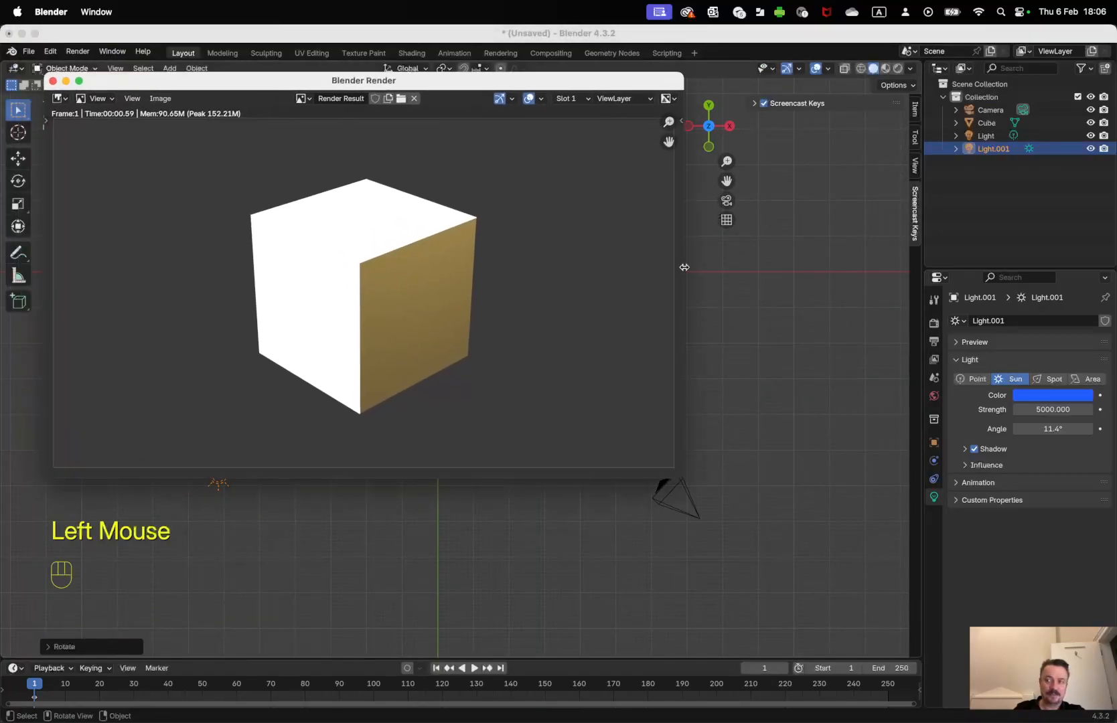
Lower the sun light's strength to 1000 and render the image again.
double_click(1030, 410)
text(1000)
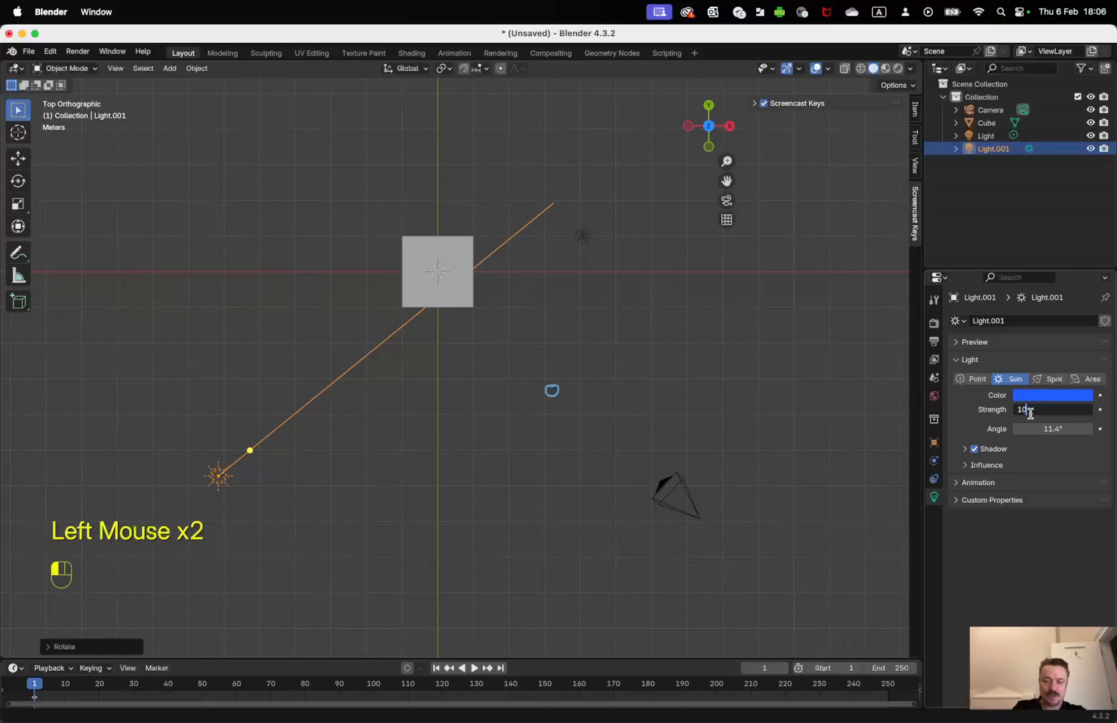
key(Return)
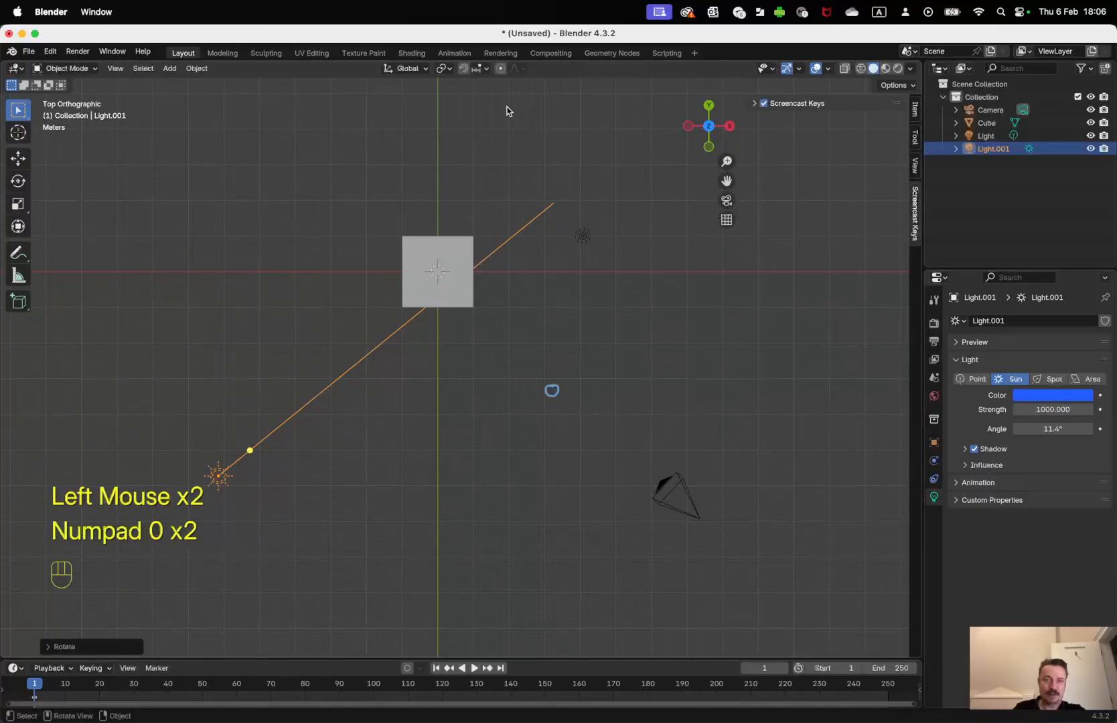
click(77, 52)
click(84, 63)
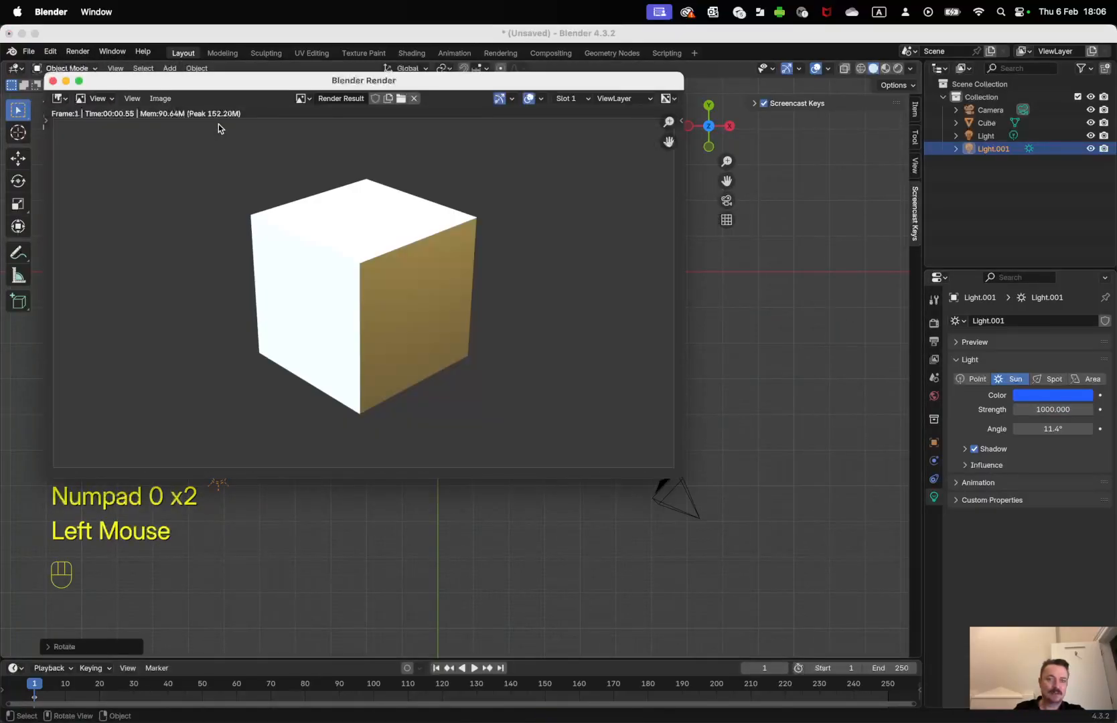
Set the sun light's color to white and change its type to Spot.
click(1061, 395)
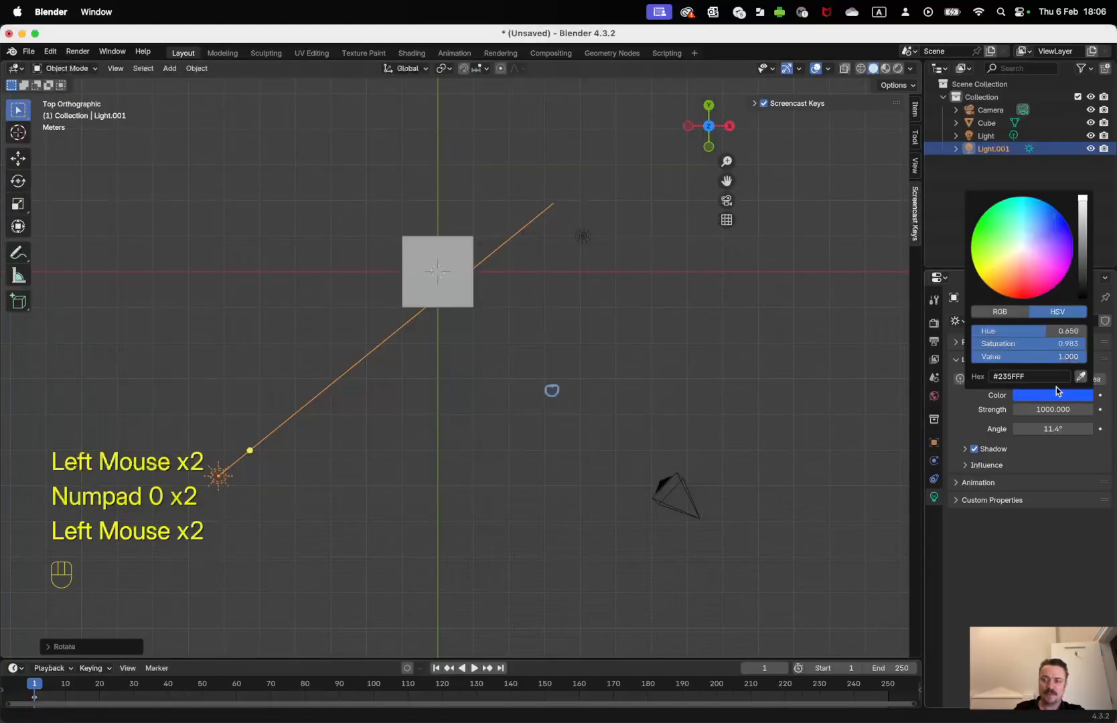
click(1023, 249)
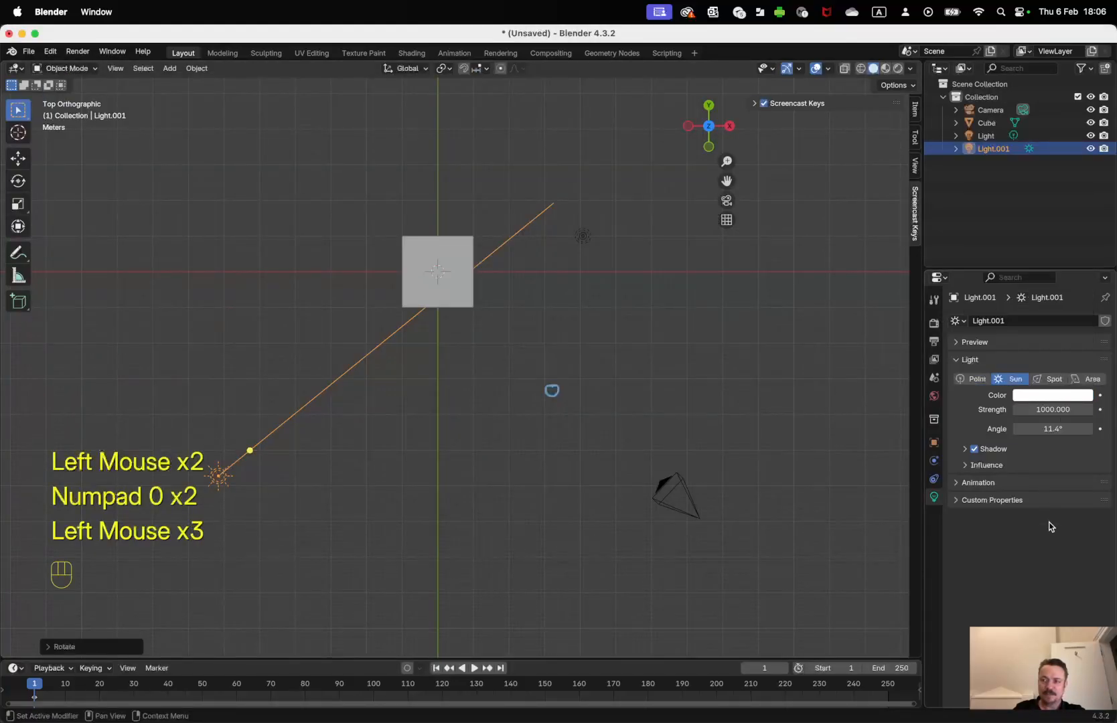
click(1052, 379)
Scale the spot light's cone down and re-aim its beam using the light's target point.
middle_drag(511, 499, 441, 357)
scroll(437, 402, up, 1)
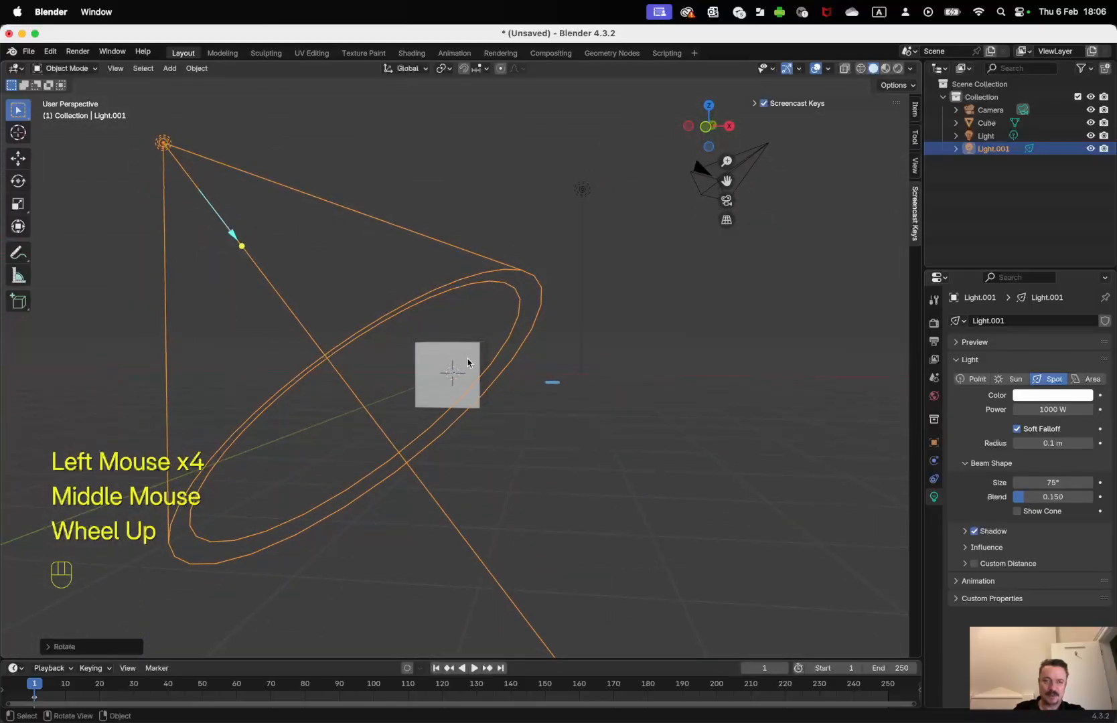
key(s)
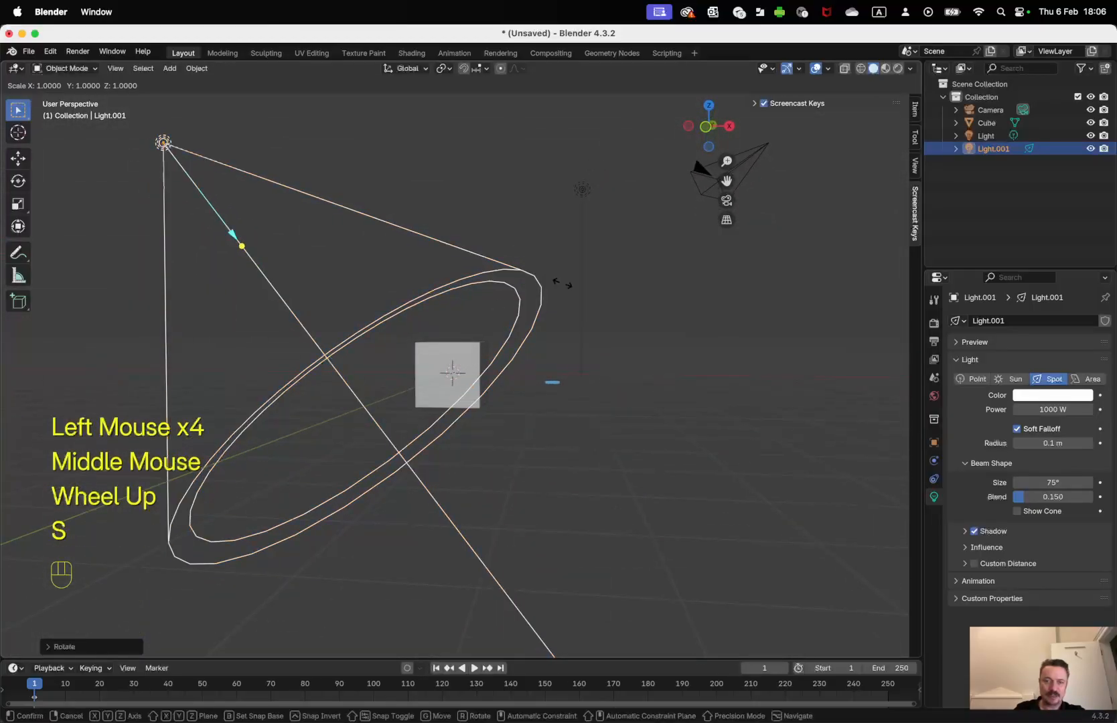
click(434, 266)
drag(239, 247, 335, 338)
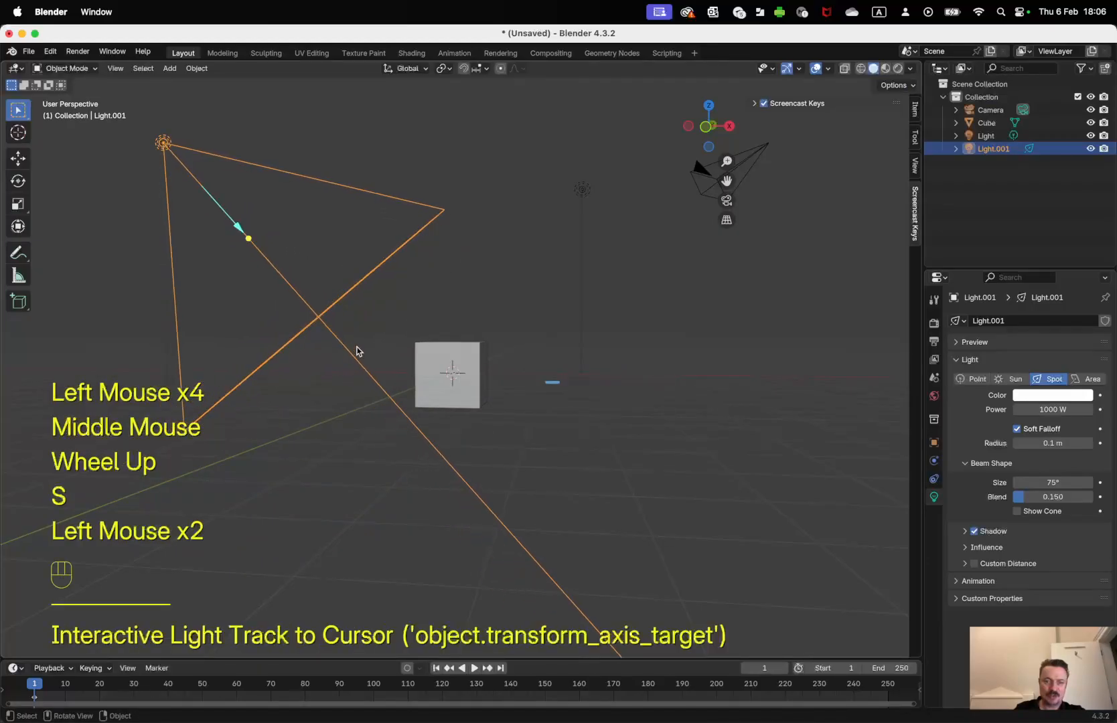
In top view, rotate the spot light by about -22° so its beam line crosses the cube.
key(KP_7)
key(r)
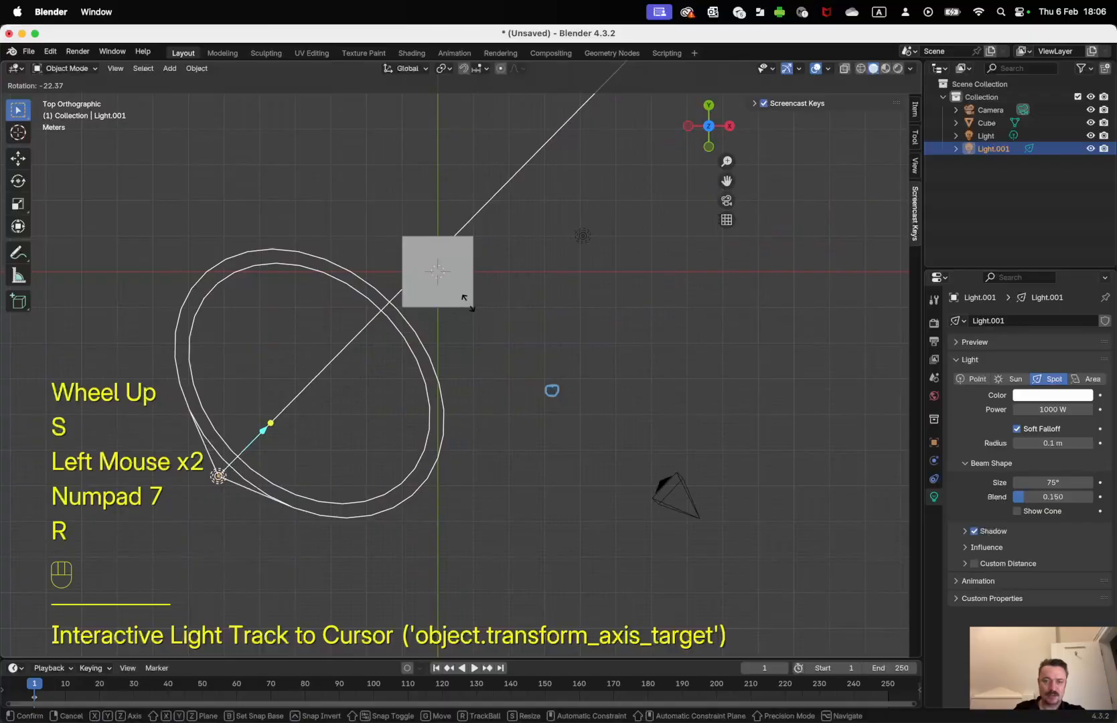
click(468, 303)
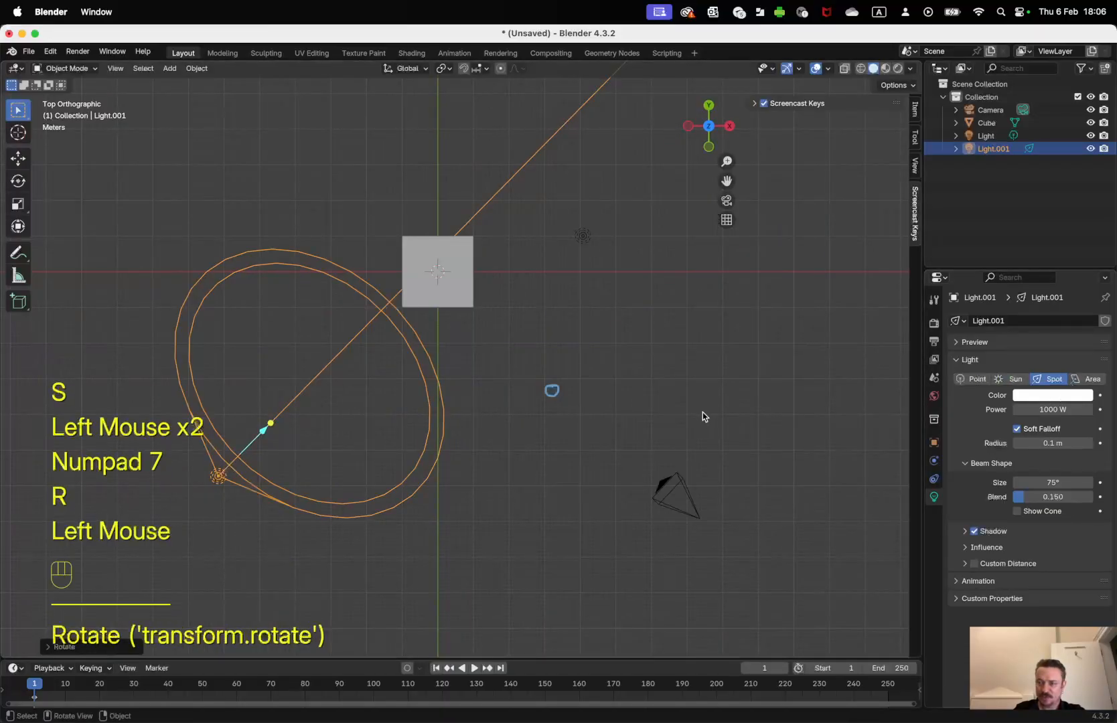
Set the spot light's radius to 2.92 m and narrow its beam size to 20.2°.
drag(1012, 444, 1112, 444)
drag(1053, 482, 1025, 482)
click(1061, 442)
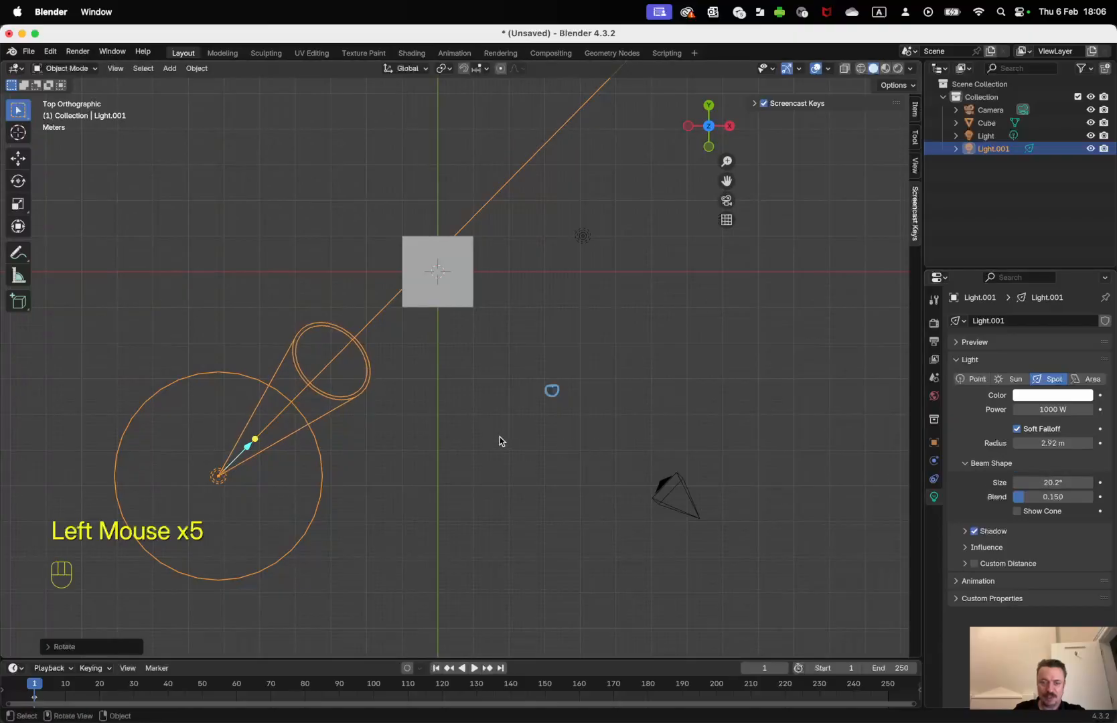
In top view, rotate the spot light toward +Y and move it toward +X and -Y, keeping the beam aimed at the cube.
key(r)
click(326, 396)
key(g)
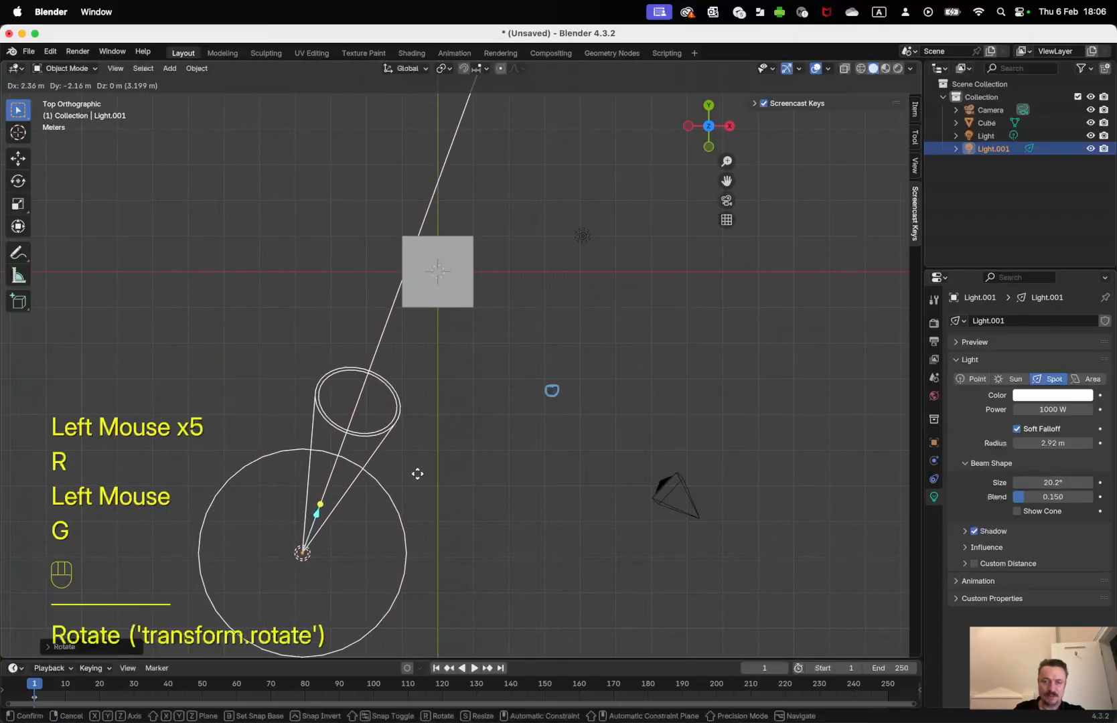
click(445, 475)
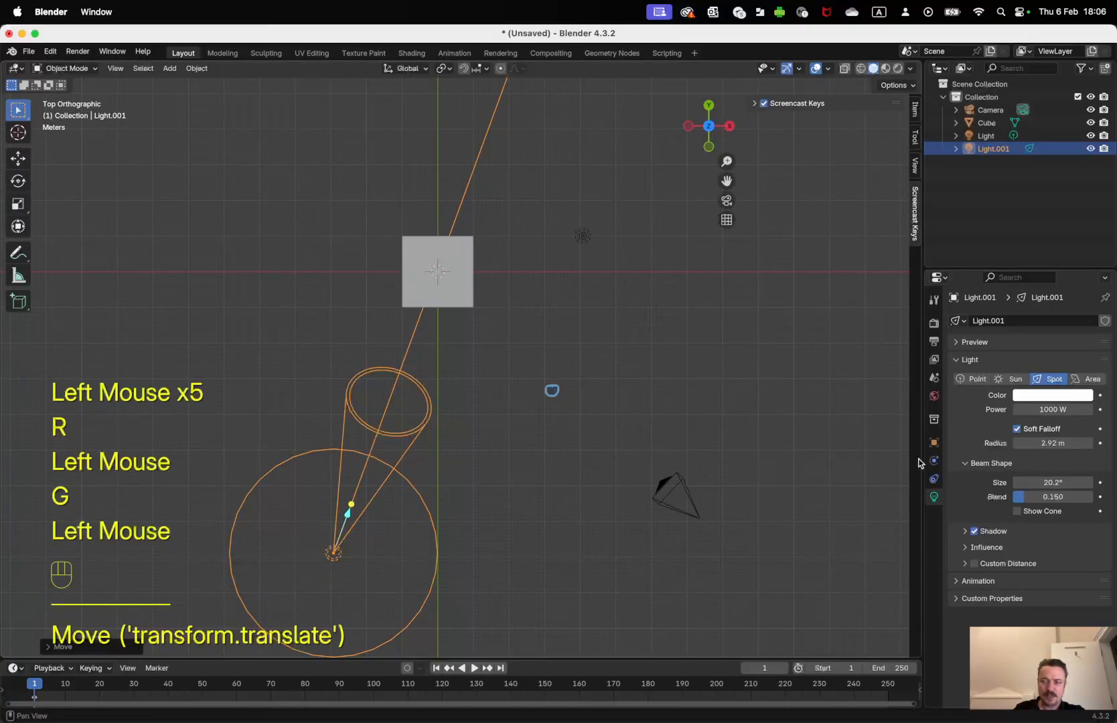
Set the spot light's beam blend to 0.182 and render the image.
mouse_move(1024, 497)
mouse_down()
mouse_move(1064, 497)
mouse_move(1028, 497)
mouse_up()
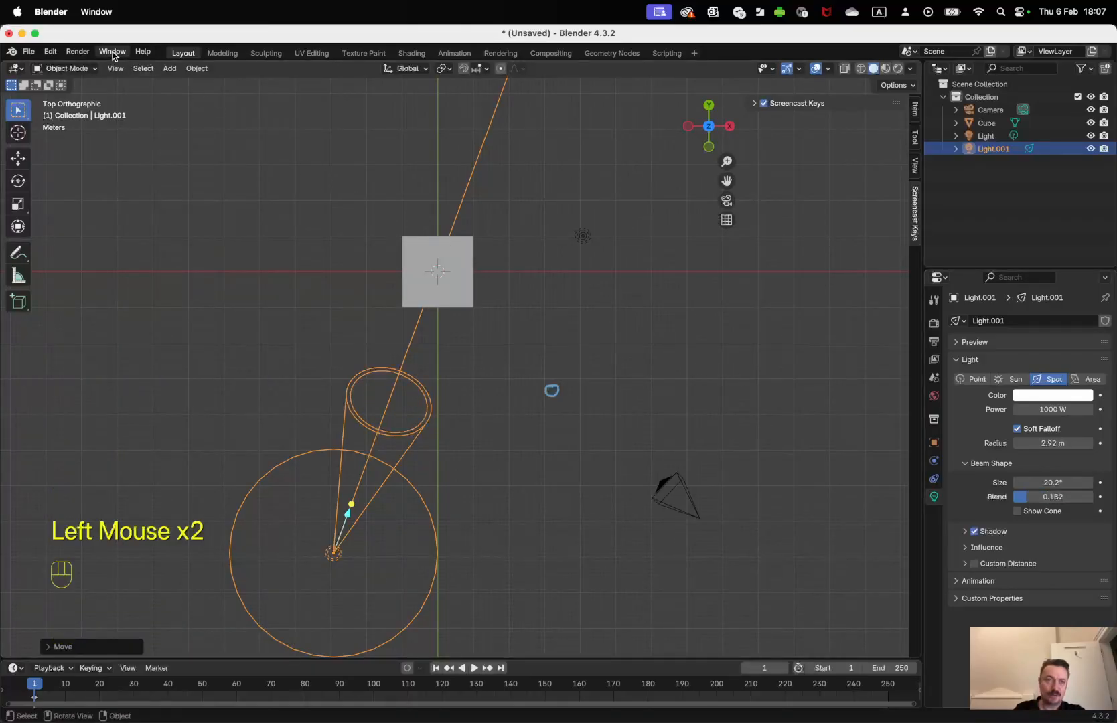
click(77, 51)
click(85, 64)
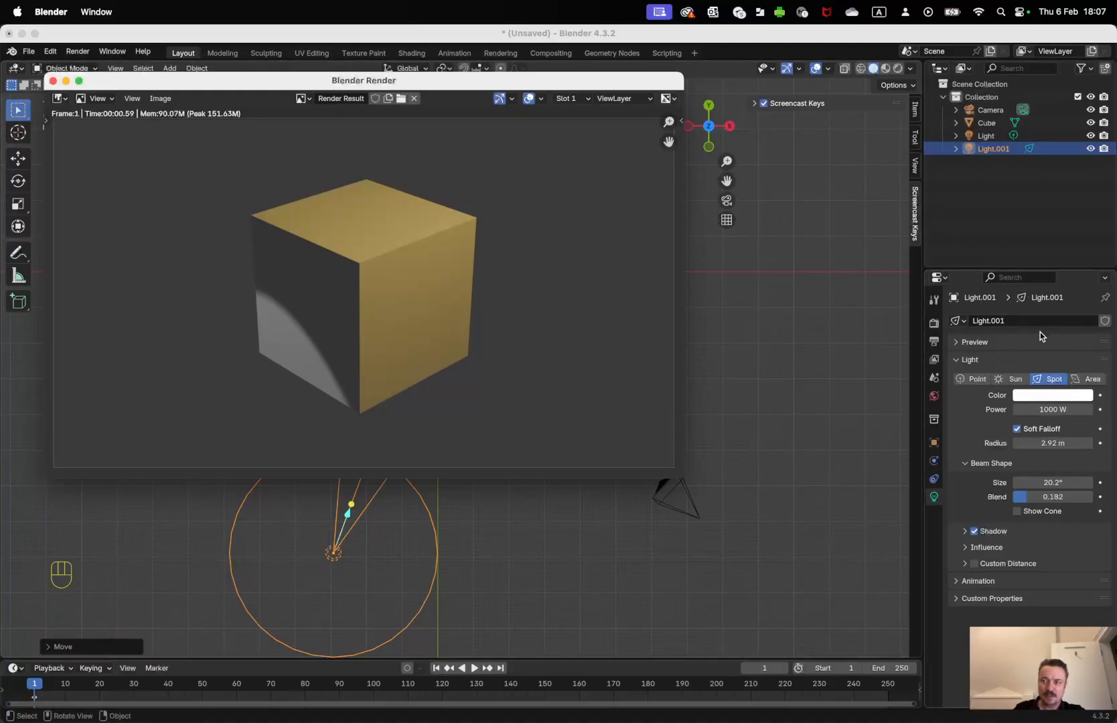
Change the spot light's type to Area and raise it slightly in front view.
click(1085, 379)
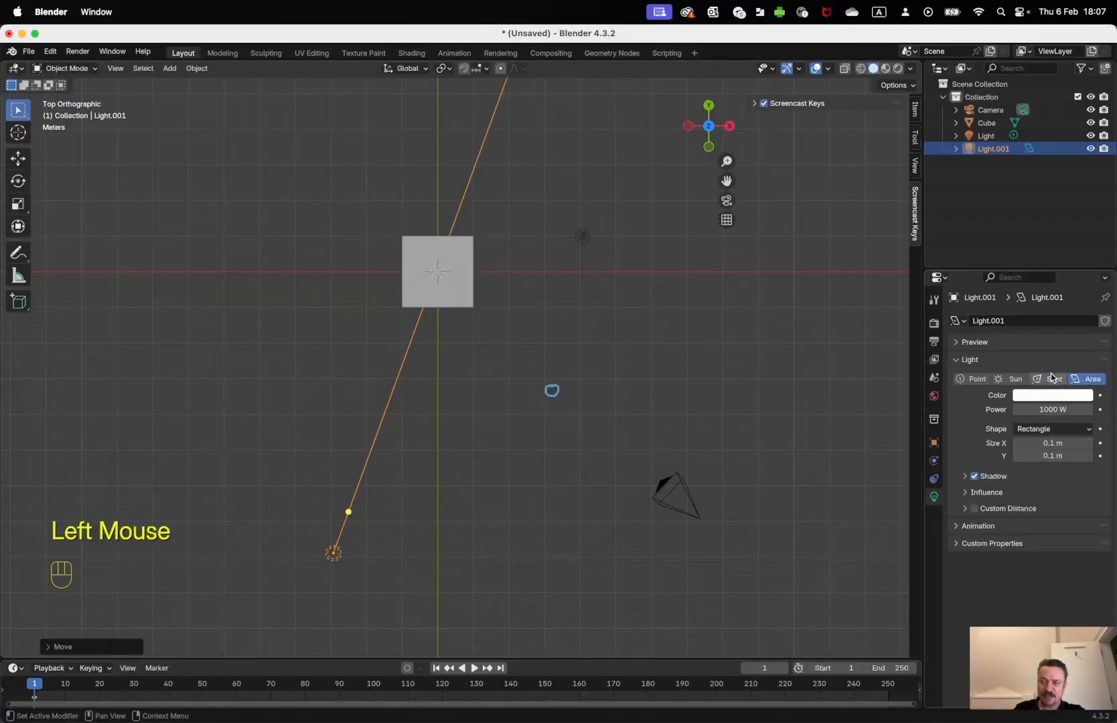
key(KP_1)
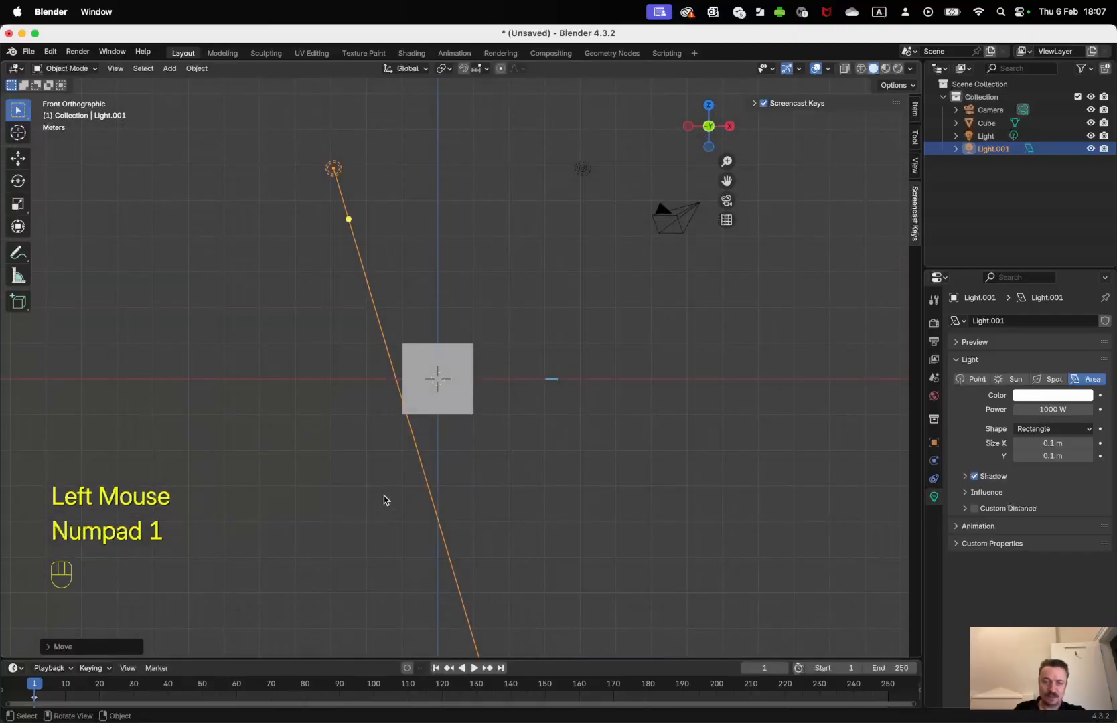
key(g)
click(389, 470)
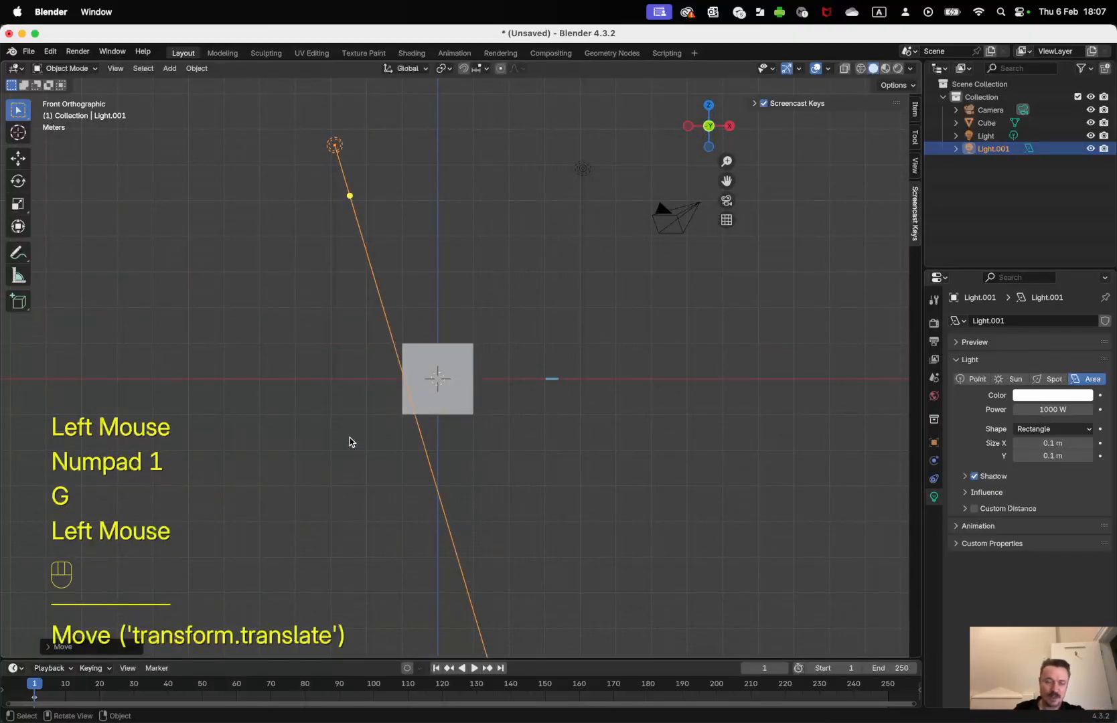
shift+middle_click(355, 405)
middle_drag(355, 405, 387, 440)
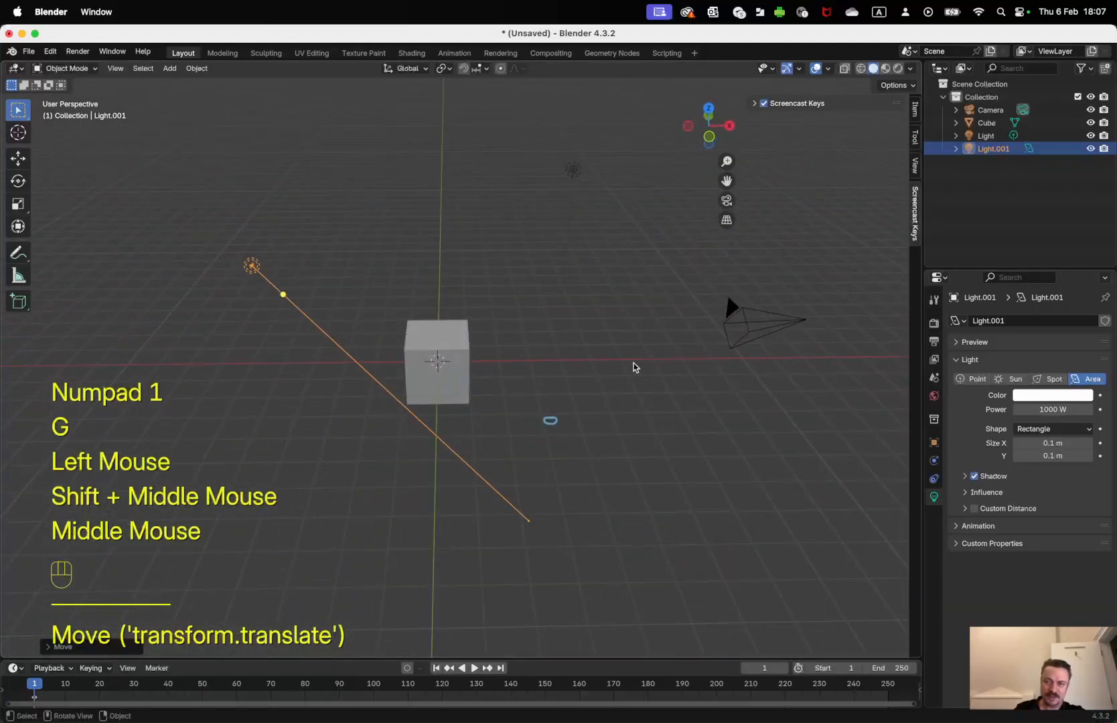
Delete the added area light from the scene.
key(x)
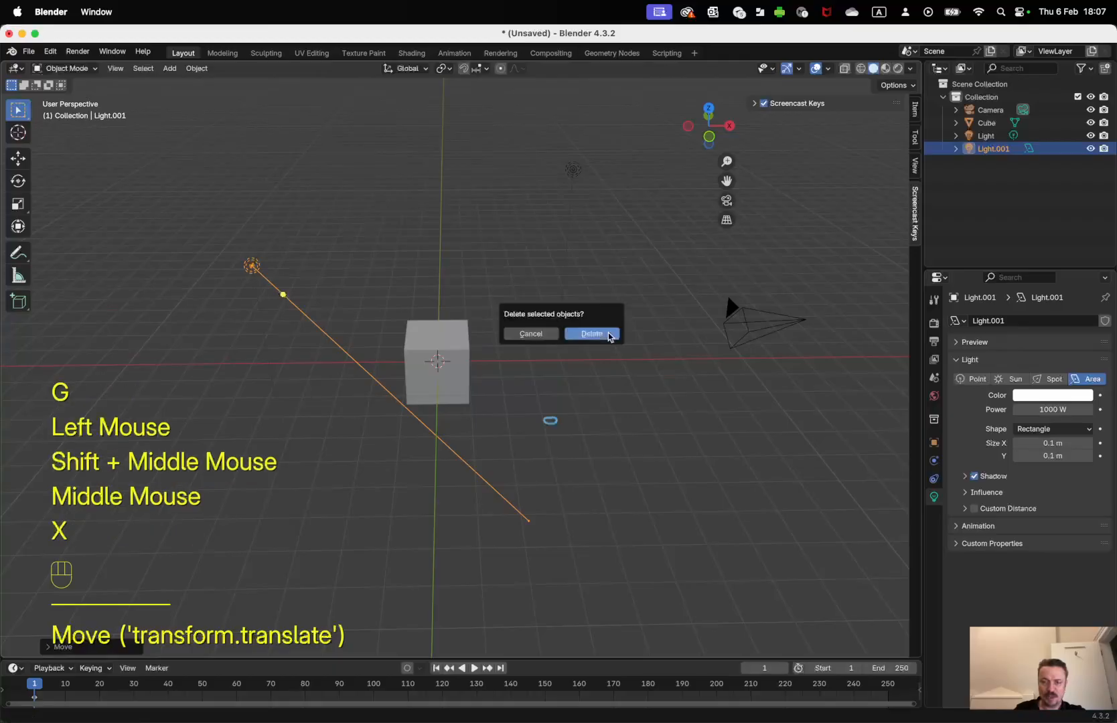
key(x)
click(606, 334)
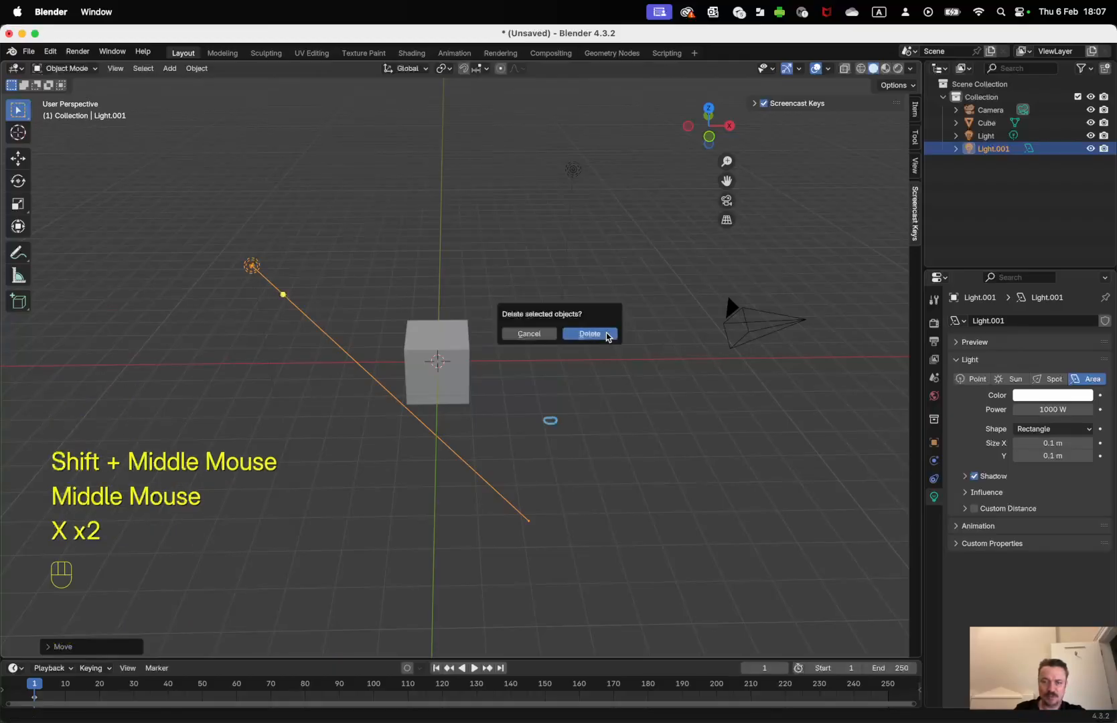
Set the cube's material base color to red and display the viewport in Material Preview shading.
click(457, 331)
middle_drag(687, 375, 645, 373)
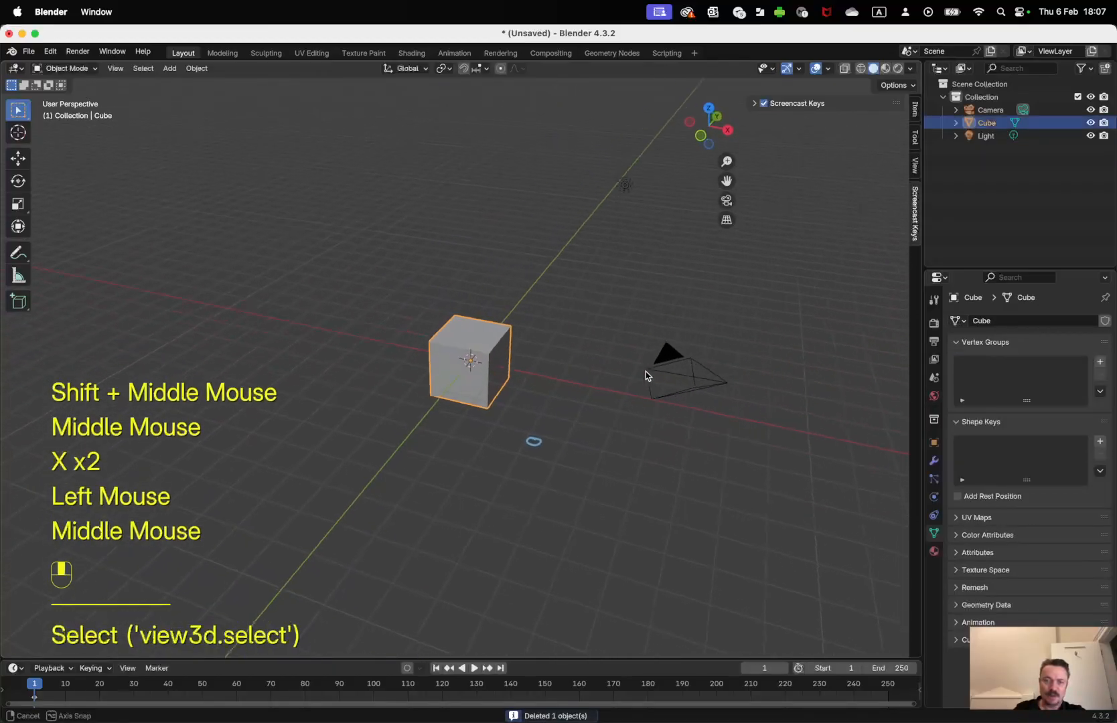
scroll(466, 357, up, 1)
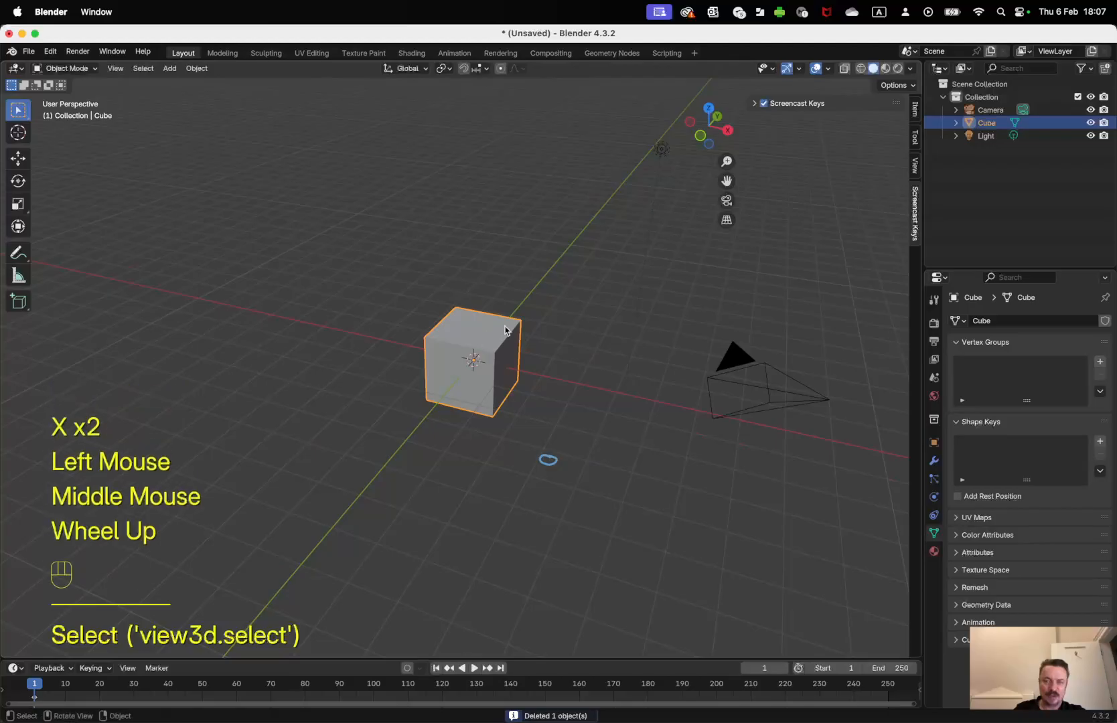
shift+middle_drag(494, 343, 454, 353)
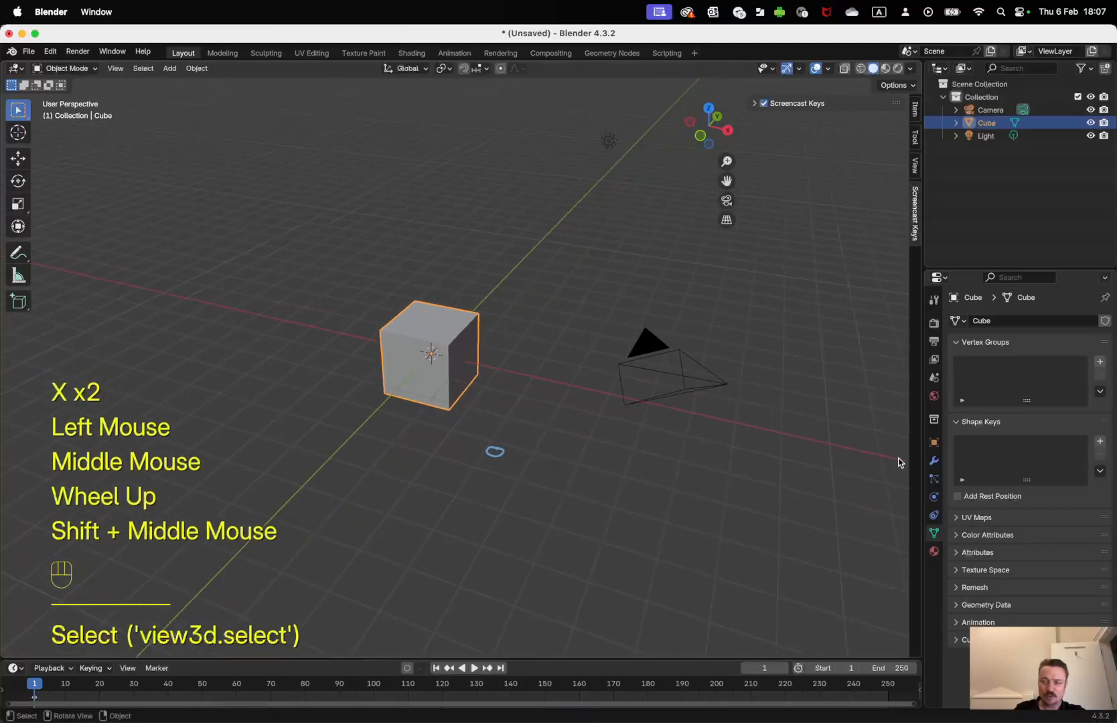
click(934, 553)
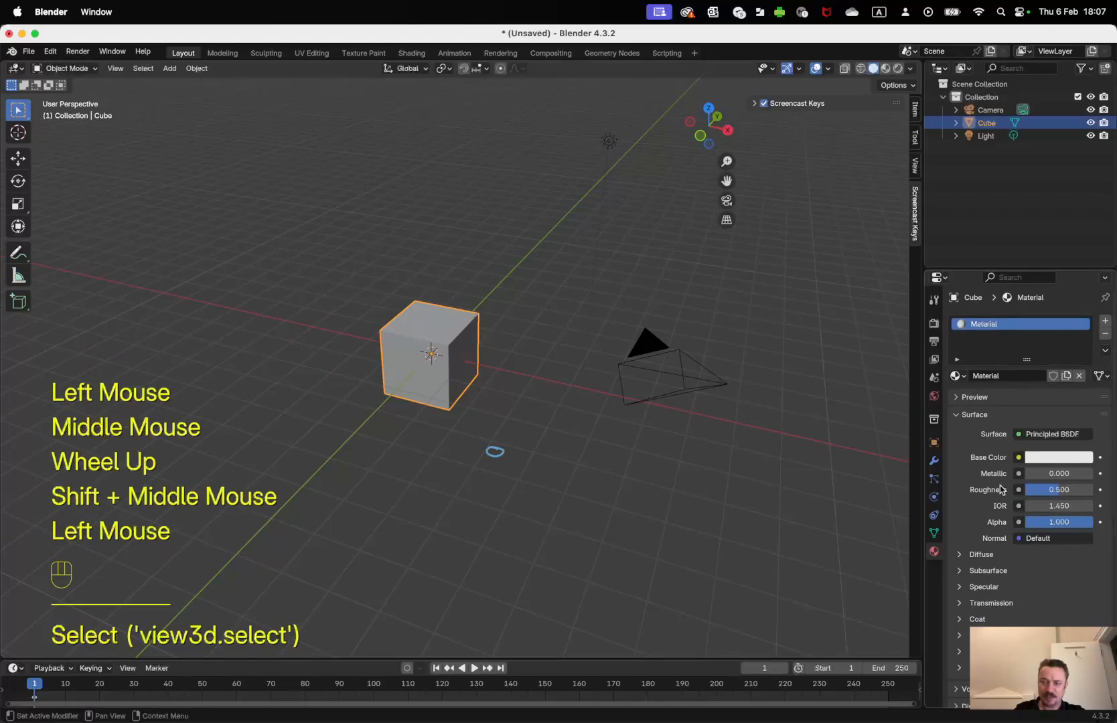
click(1044, 458)
drag(1042, 345, 1019, 345)
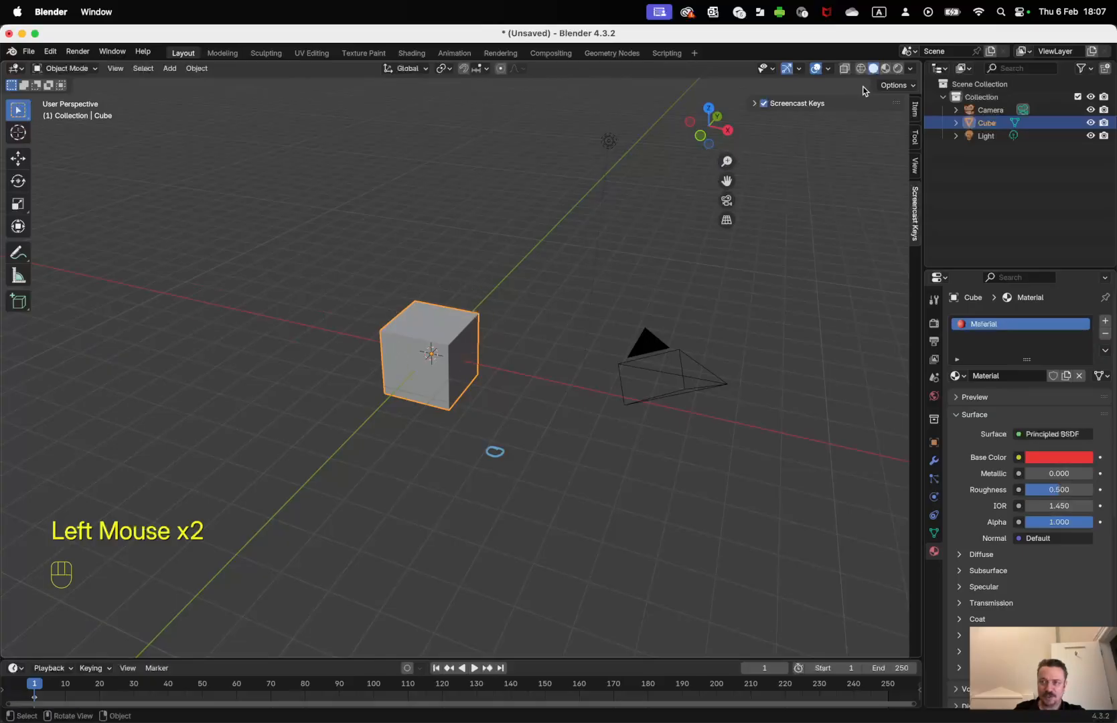
click(886, 69)
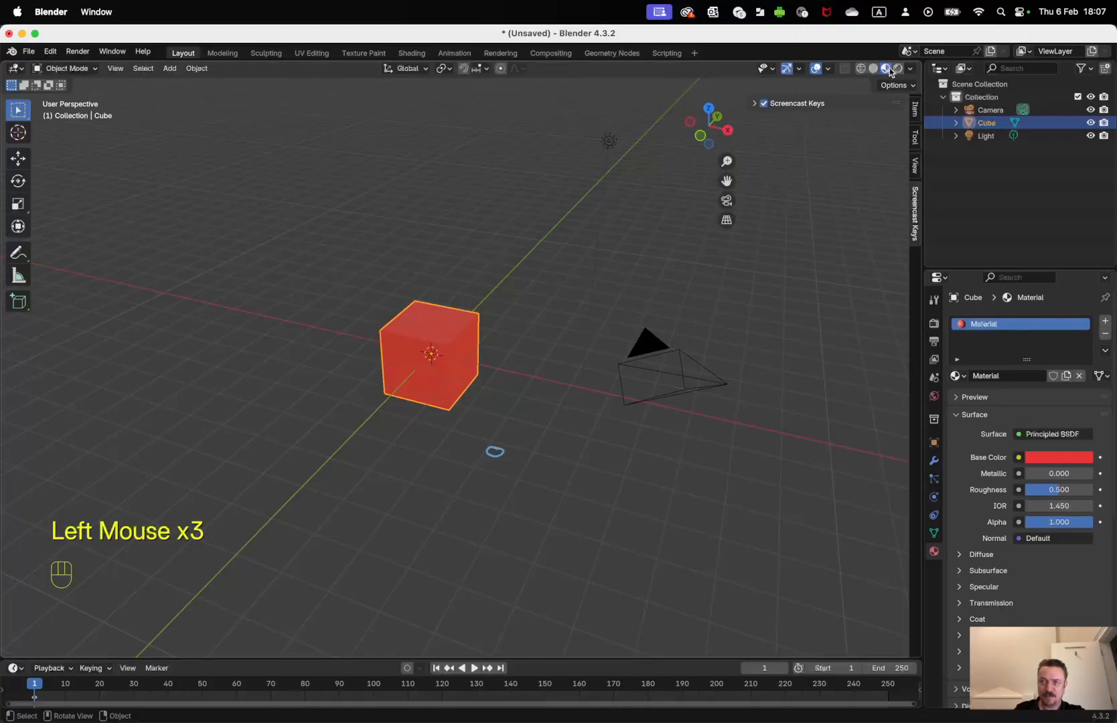
Compare the Wireframe, Solid, Rendered and Material Preview viewport shading modes on the cube, finishing in Wireframe.
key(z)
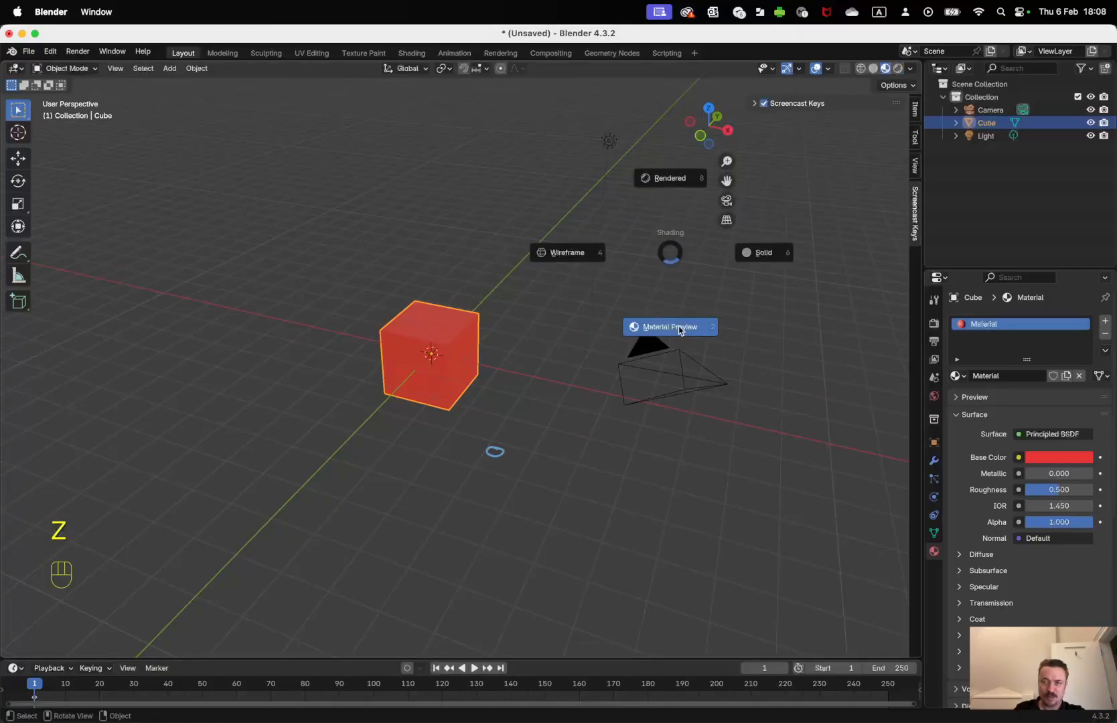
click(572, 244)
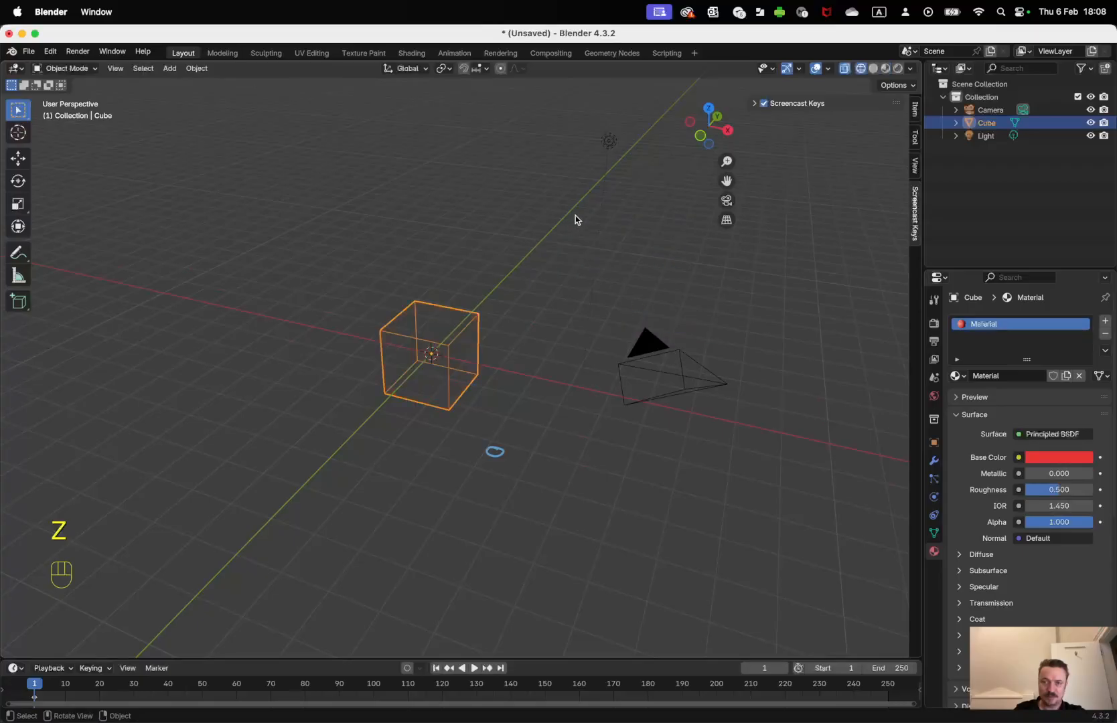
key(z)
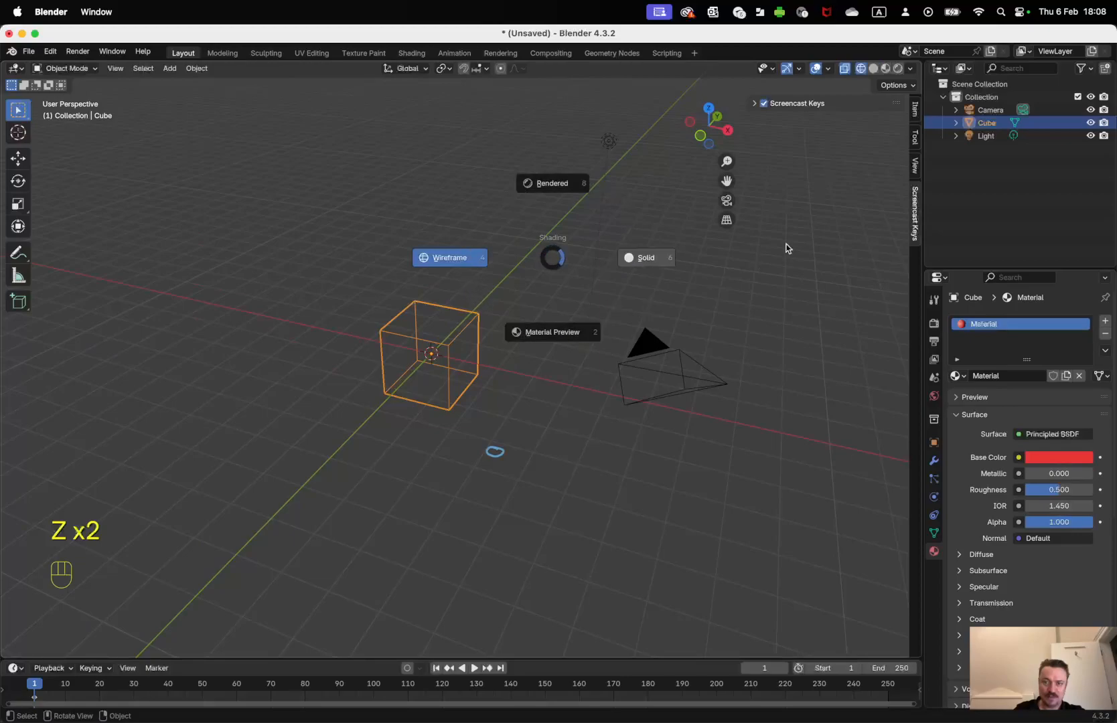
click(814, 147)
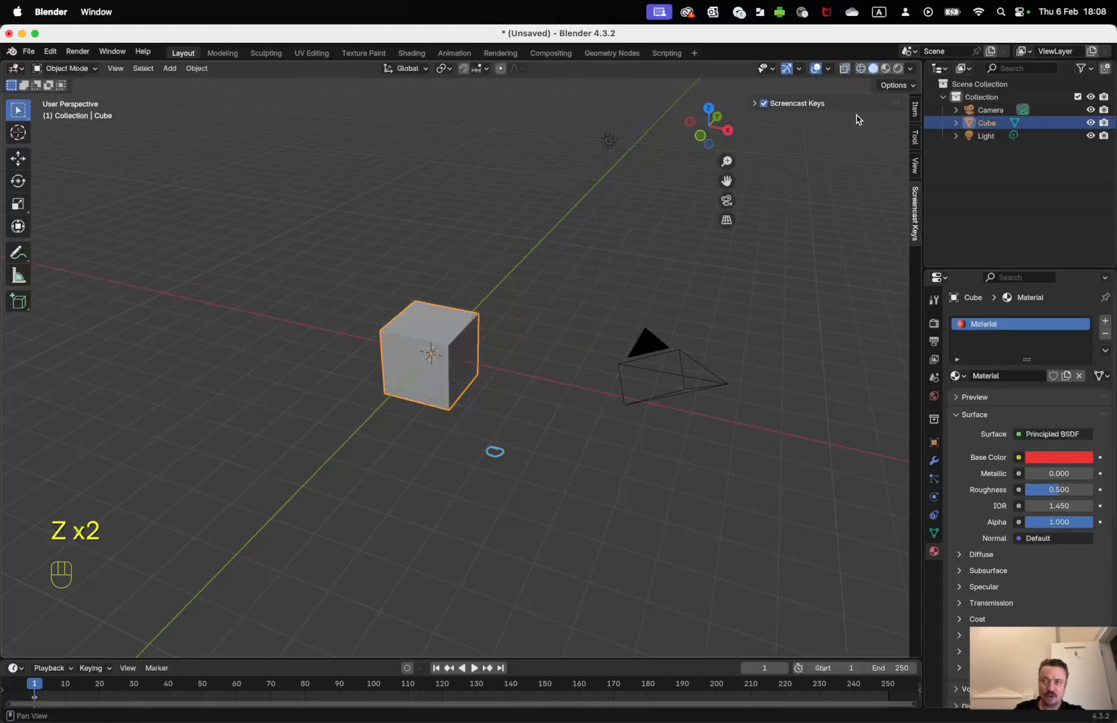
click(898, 69)
click(885, 68)
click(873, 68)
click(861, 68)
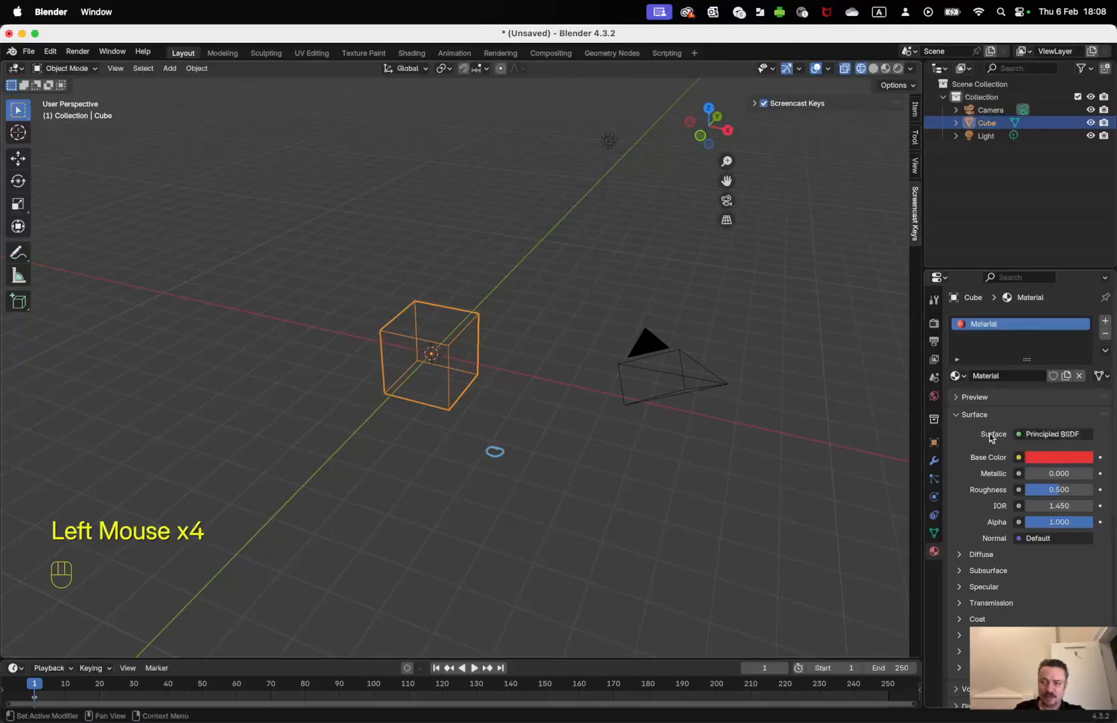
Collapse the cube material's Surface settings and expand its Viewport Display settings.
scroll(980, 432, down, 1)
click(959, 391)
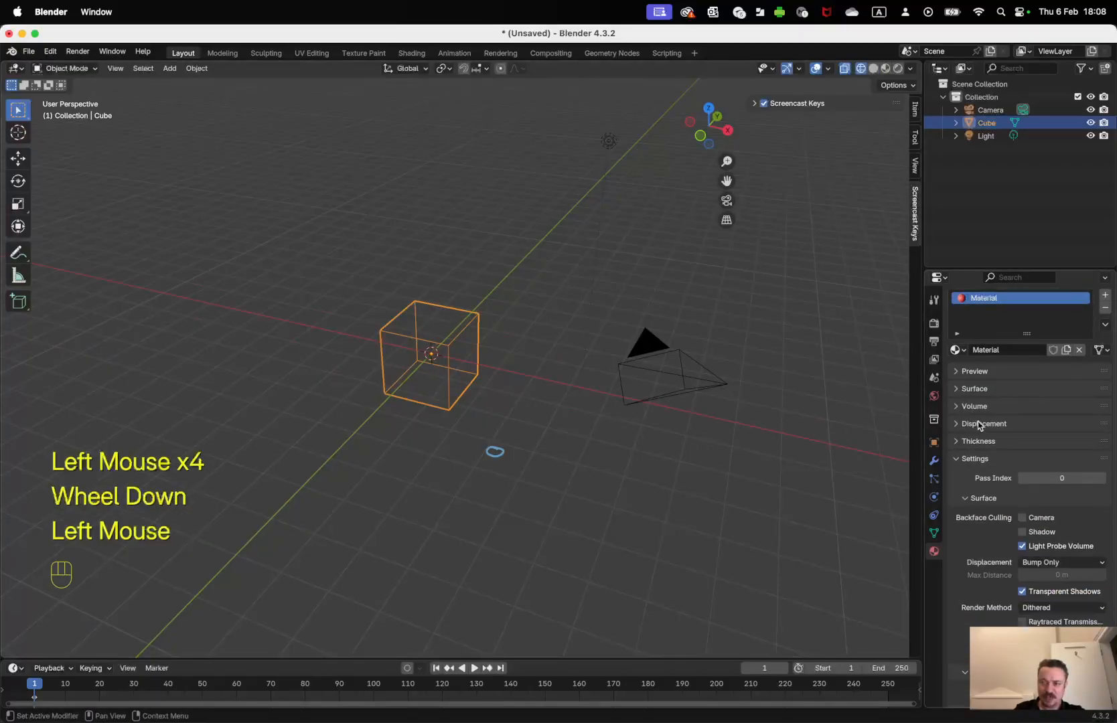
scroll(980, 429, down, 7)
click(958, 323)
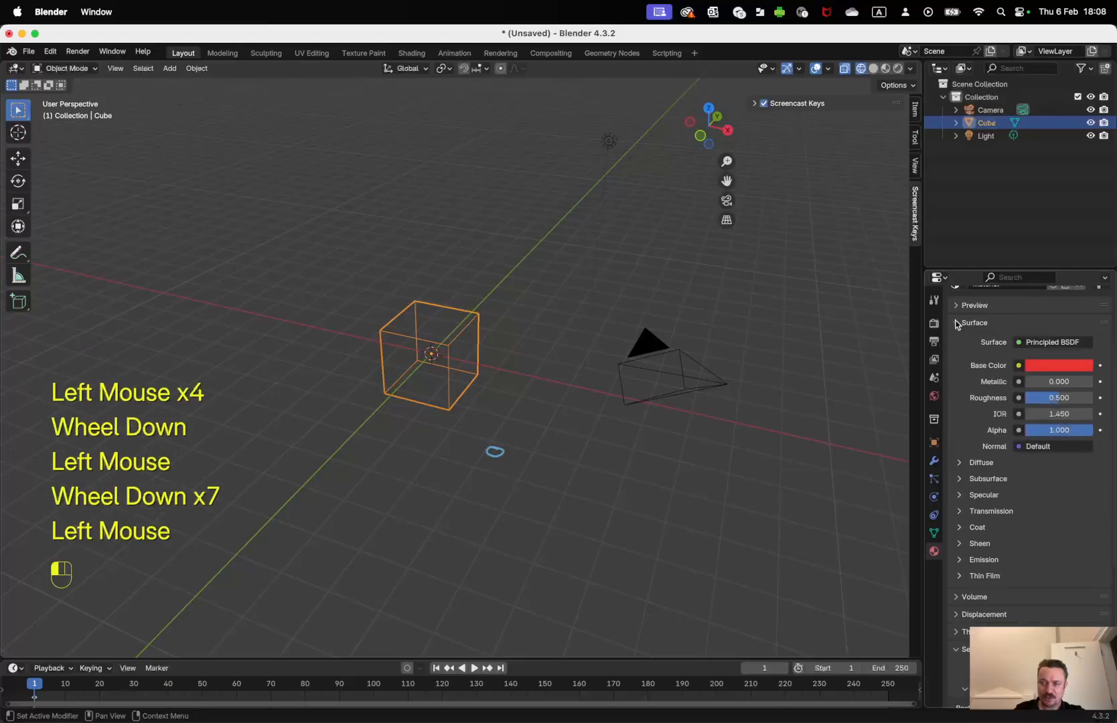
click(958, 324)
click(983, 664)
scroll(994, 633, down, 3)
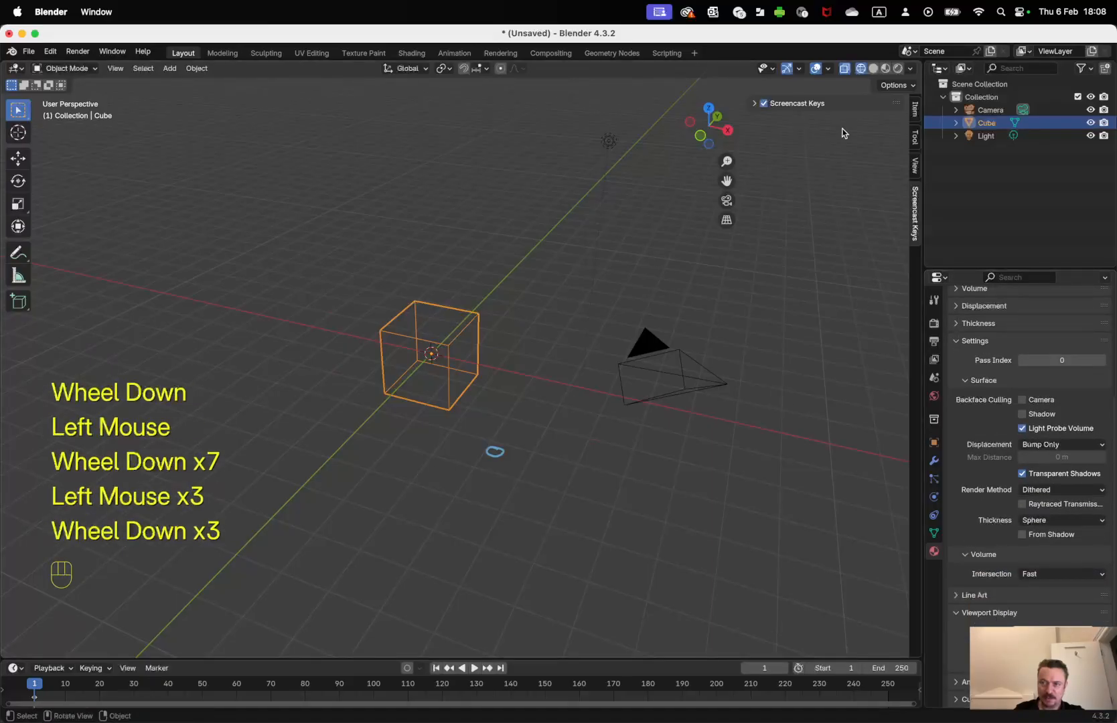
Switch the viewport to Solid shading and set the cube material's viewport display color to red.
click(874, 69)
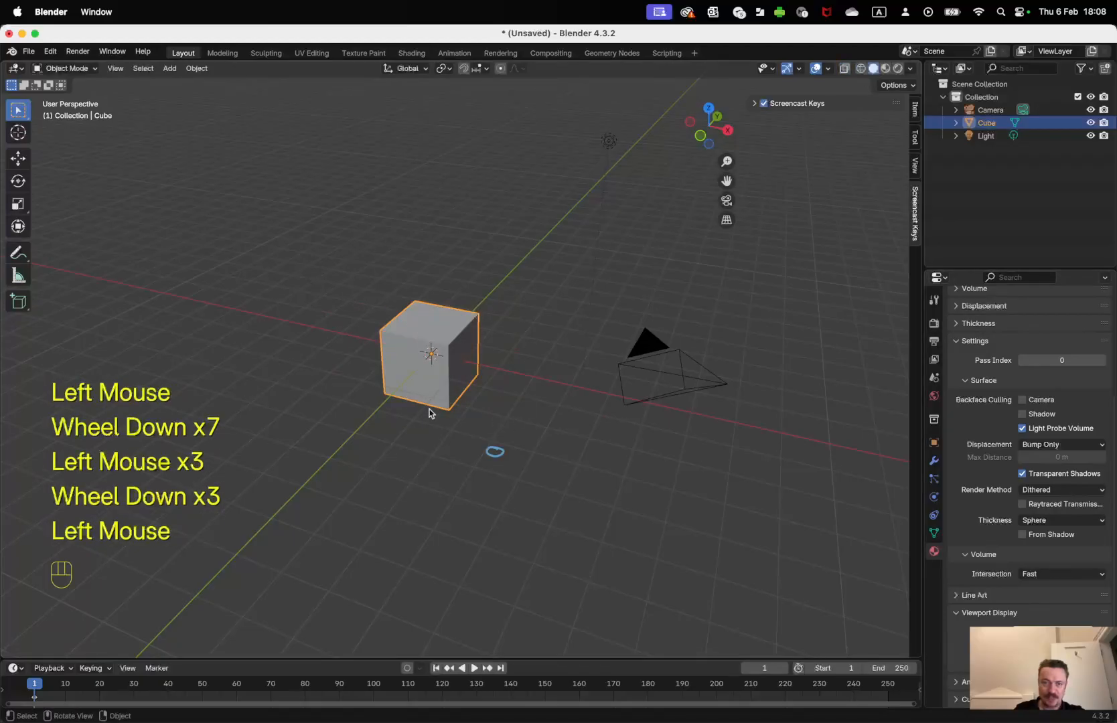
key(z)
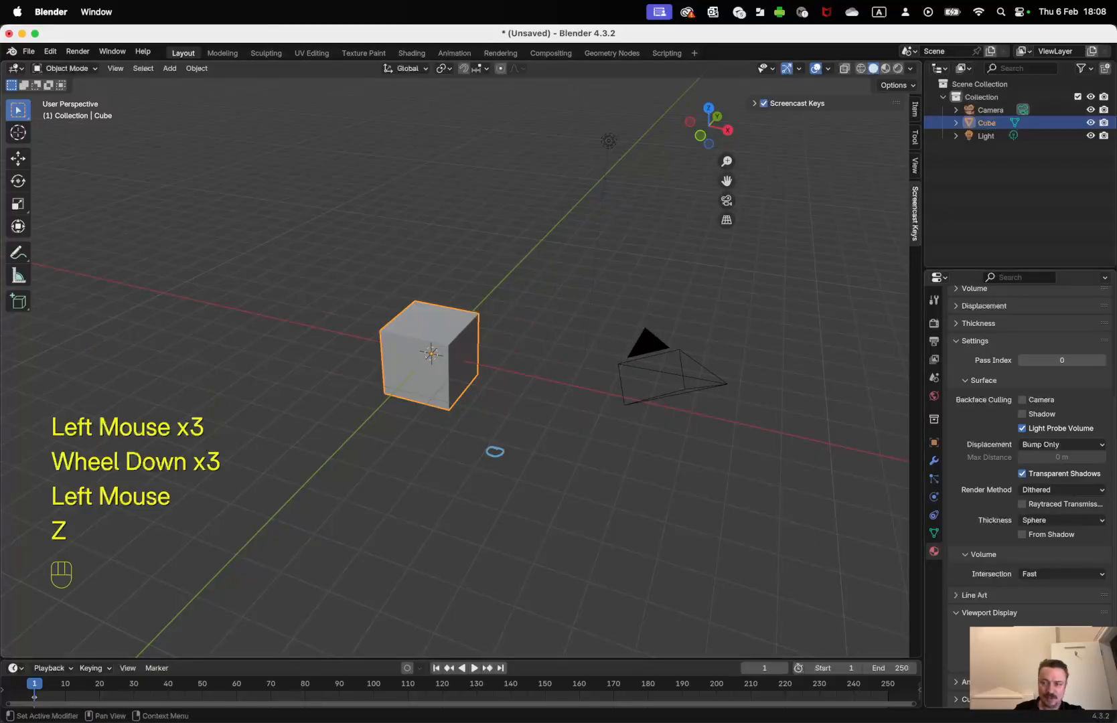
click(1054, 631)
drag(1015, 489, 1016, 506)
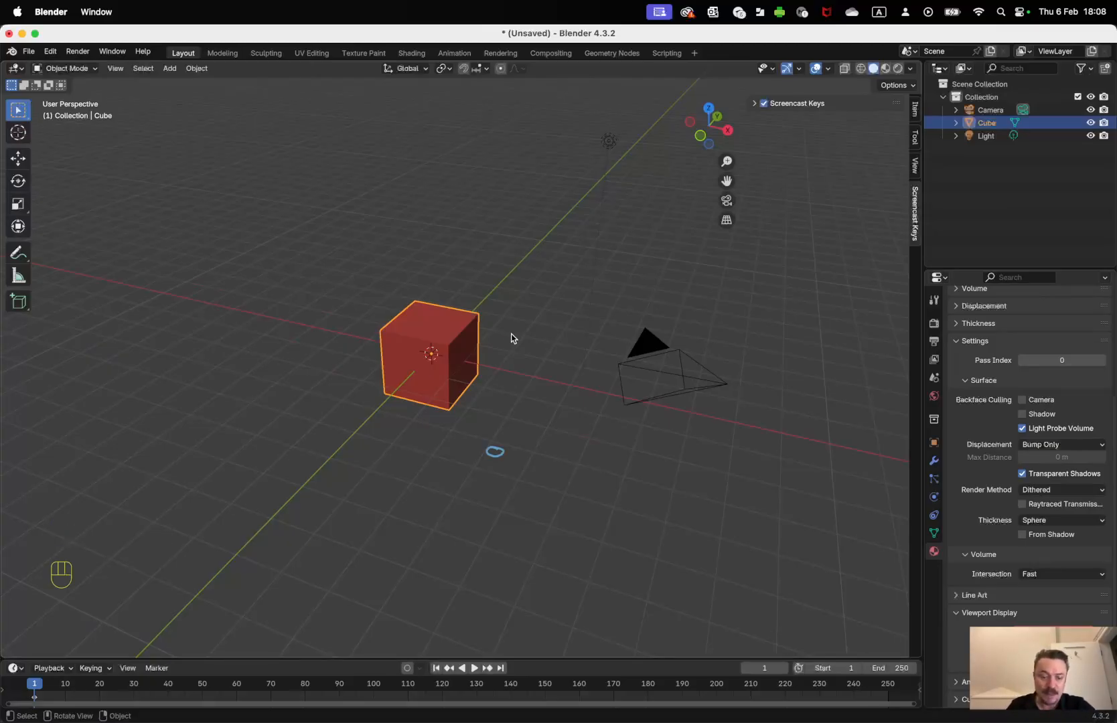
Add a Monkey mesh to the scene and move it away from the cube, toward the negative X side.
click(251, 333)
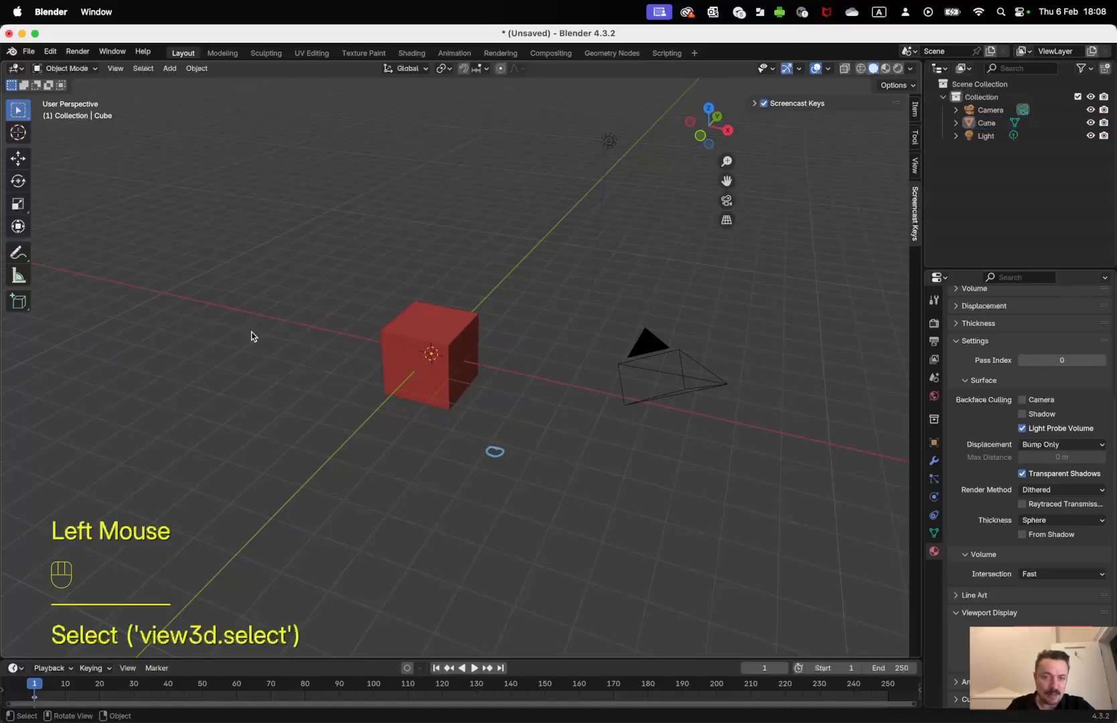
key(shift+a)
mouse_move(252, 349)
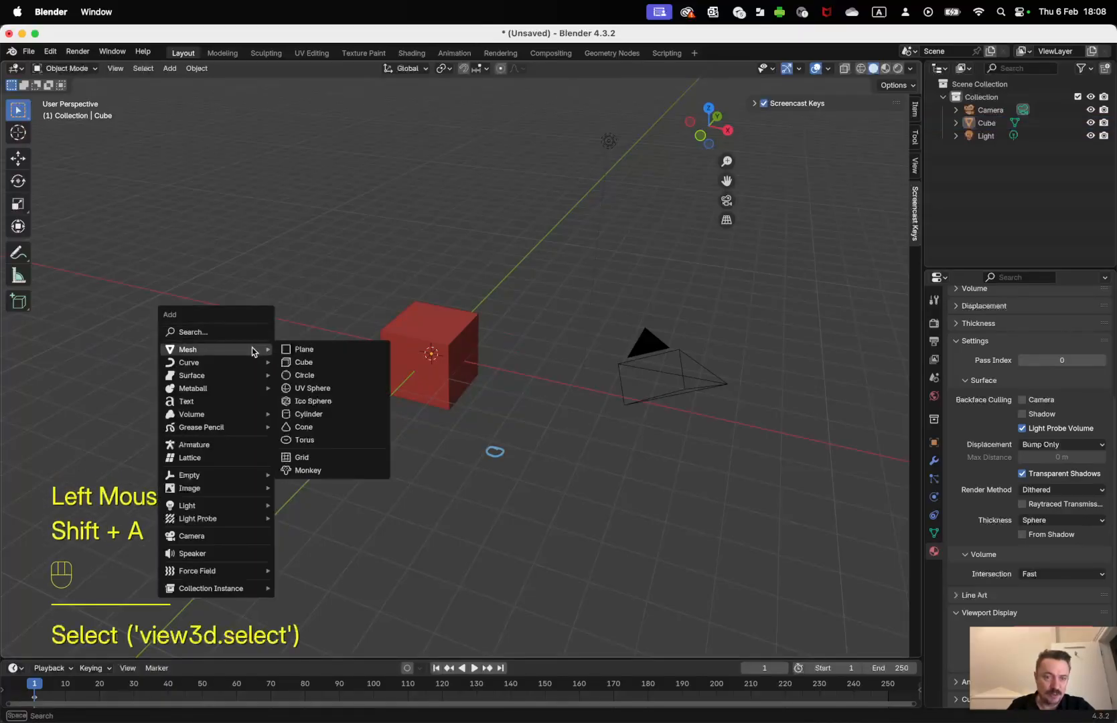
click(330, 470)
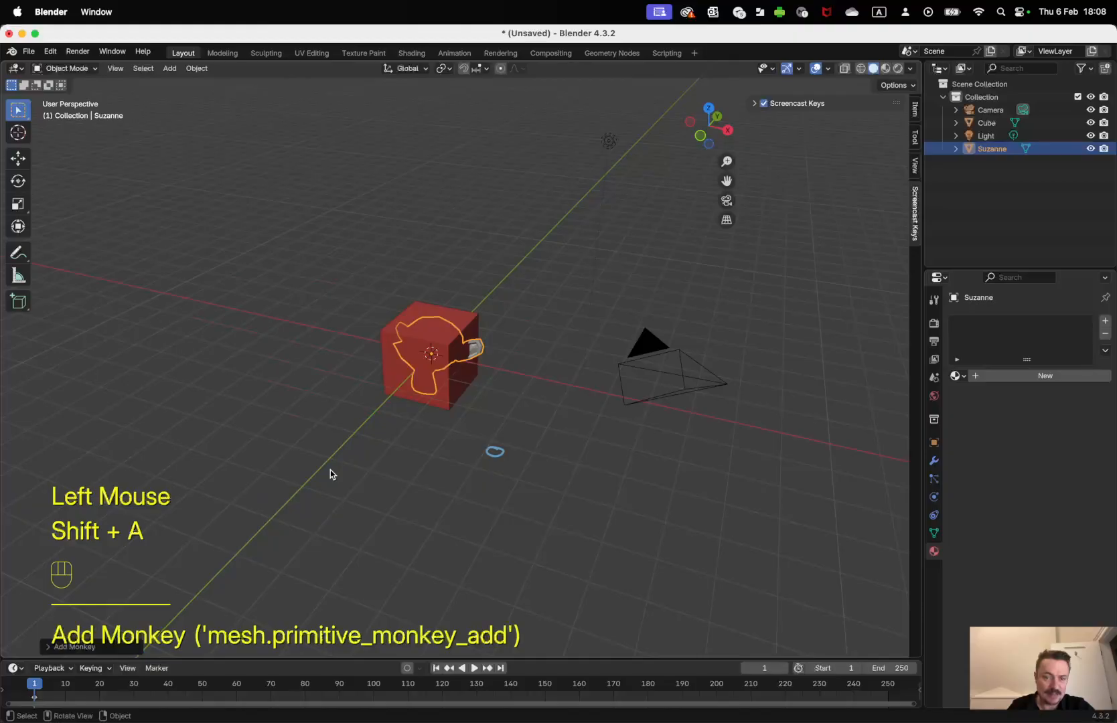
key(g)
click(277, 373)
shift+middle_drag(282, 391, 483, 389)
shift+scroll(483, 392, up, 1)
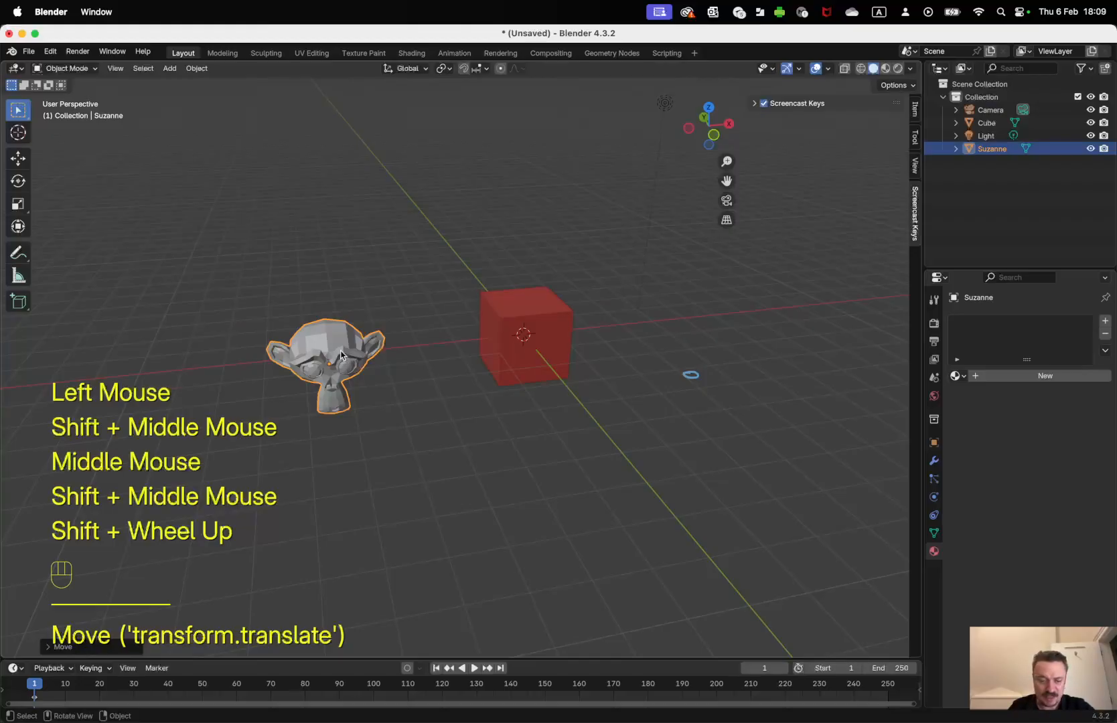
Raise the monkey head slightly along the Z axis.
key(g)
key(z)
click(341, 324)
shift+middle_drag(457, 341, 478, 354)
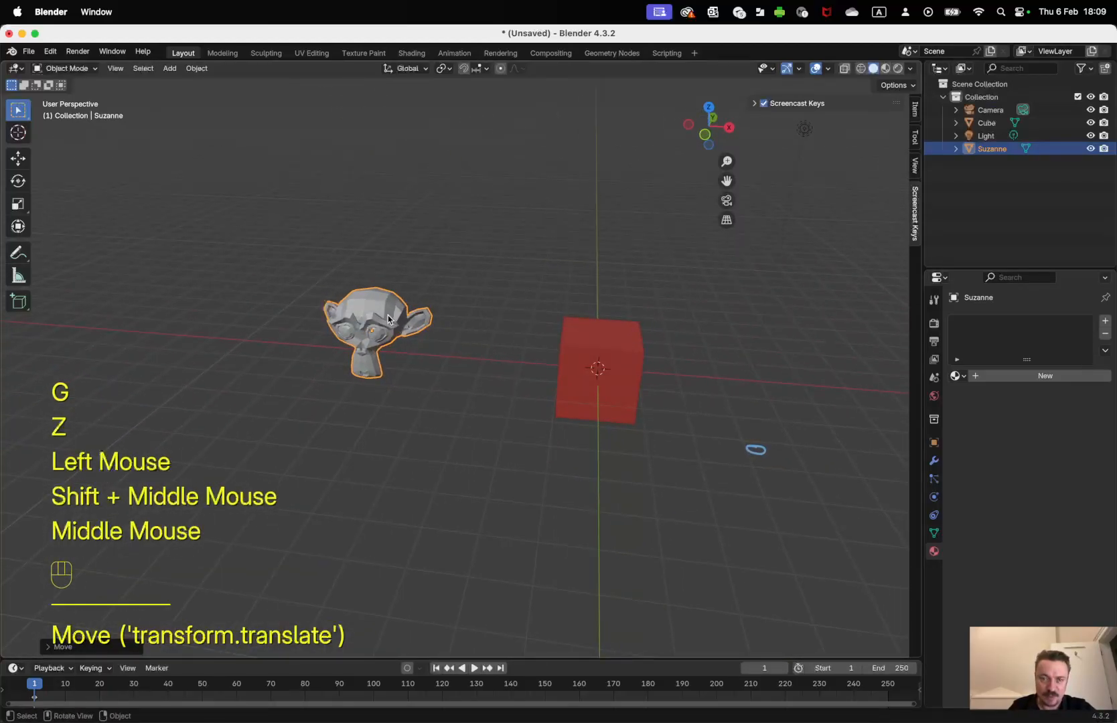
Expand the cube's data down to its material in the Outliner and rename that material red.
click(583, 358)
click(379, 333)
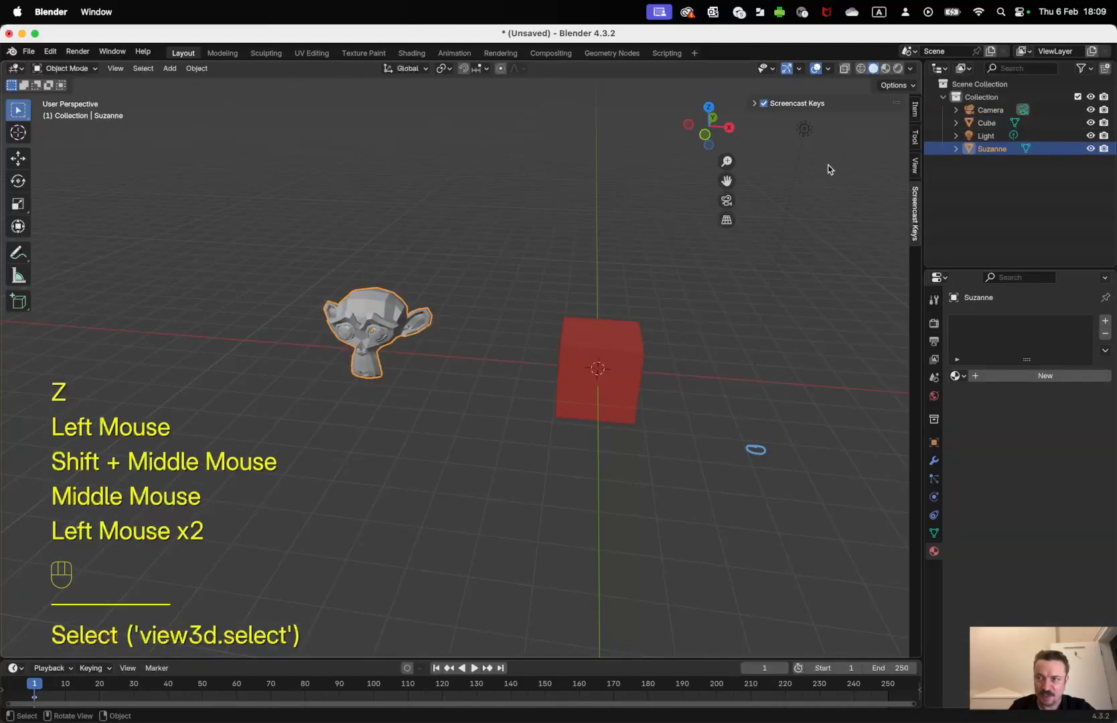
click(956, 123)
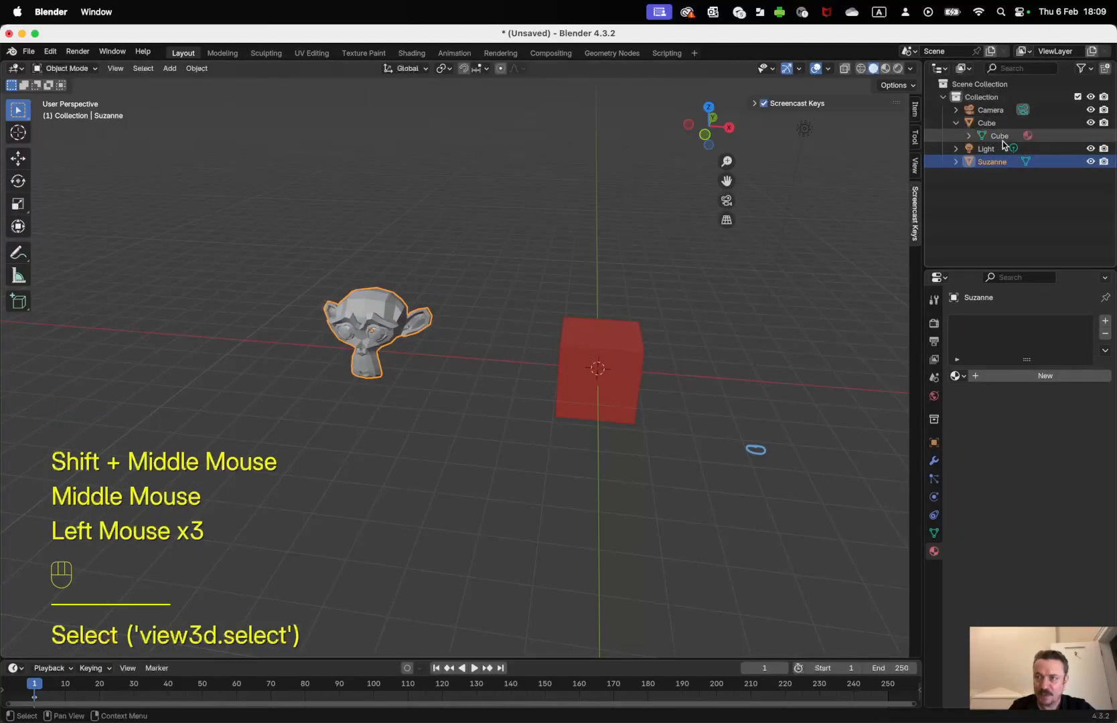
click(969, 136)
click(1011, 148)
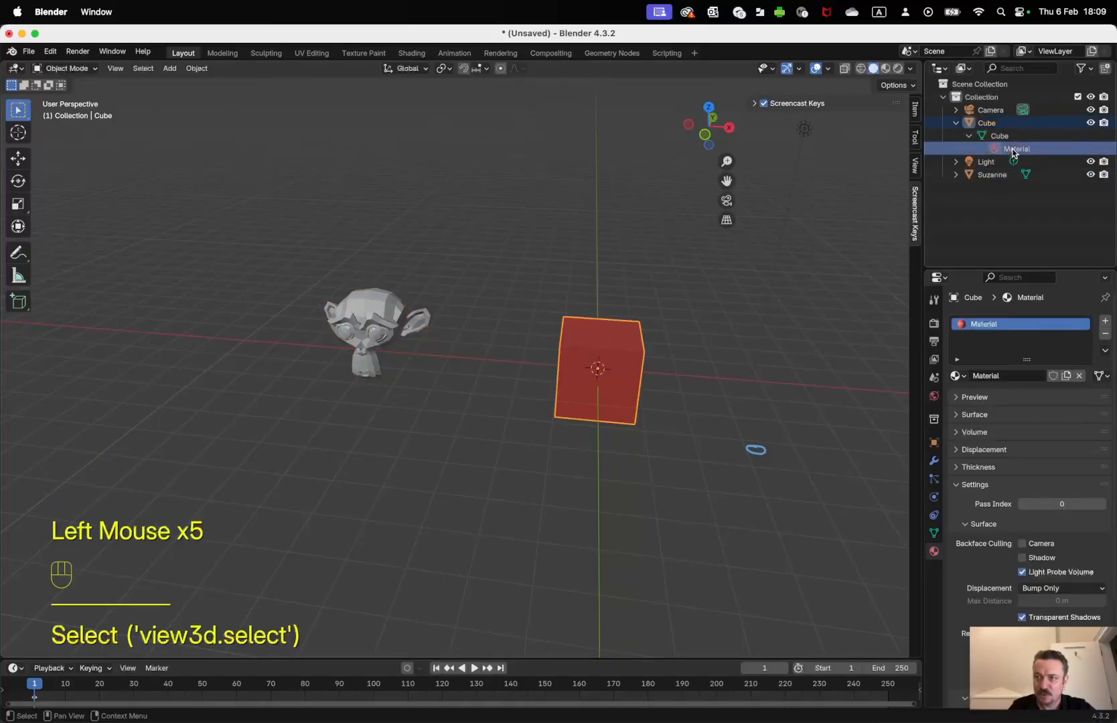
click(1010, 377)
text(red)
key(Return)
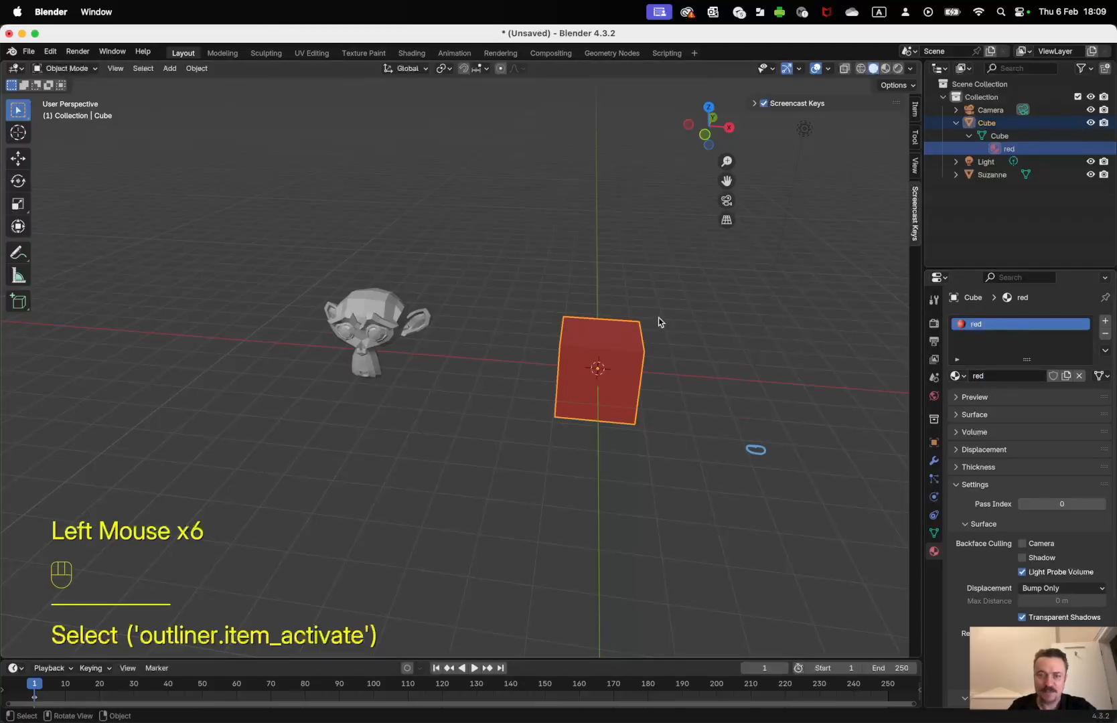
Link the cube's red material to the monkey head with Link Materials and expand the monkey's data in the Outliner.
click(377, 315)
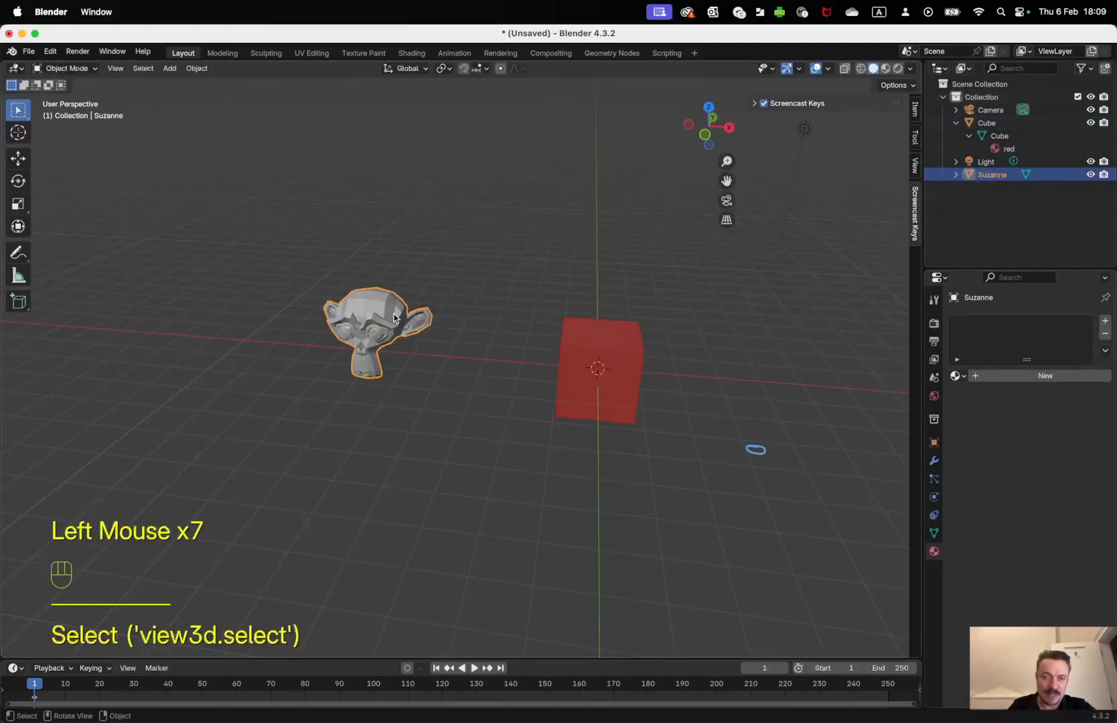
key(shift)
shift+click(592, 339)
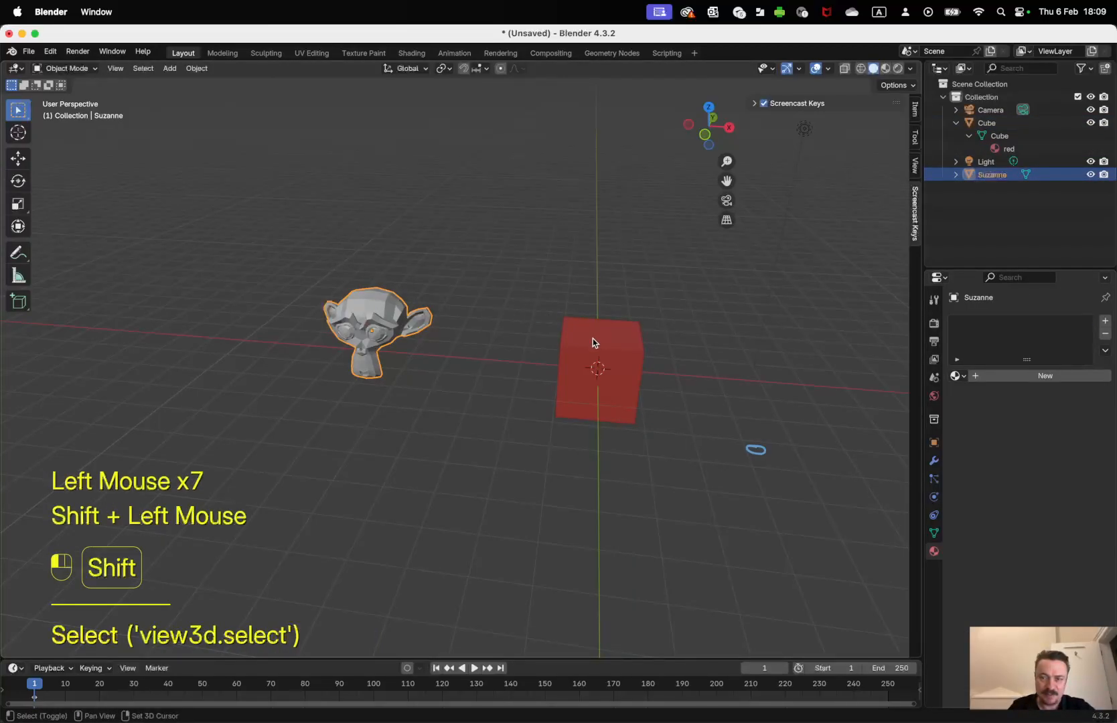
mouse_move(593, 339)
middle_down()
mouse_move(568, 349)
mouse_move(610, 342)
middle_up()
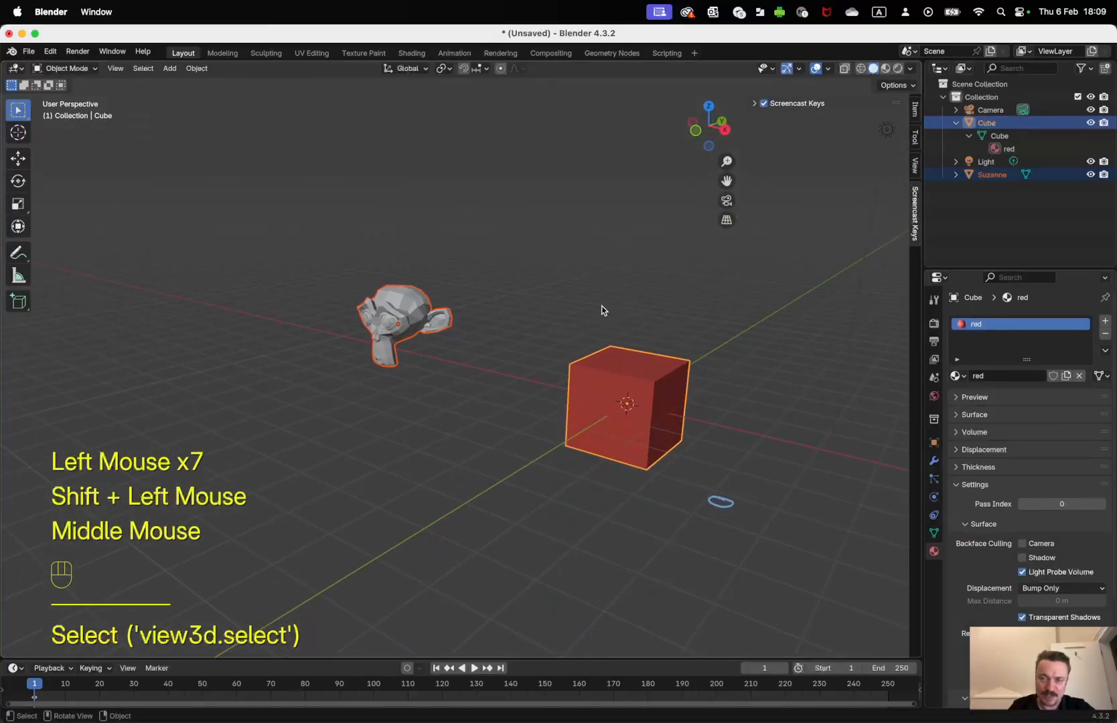
mouse_move(657, 388)
middle_down()
mouse_move(623, 404)
mouse_move(642, 401)
middle_up()
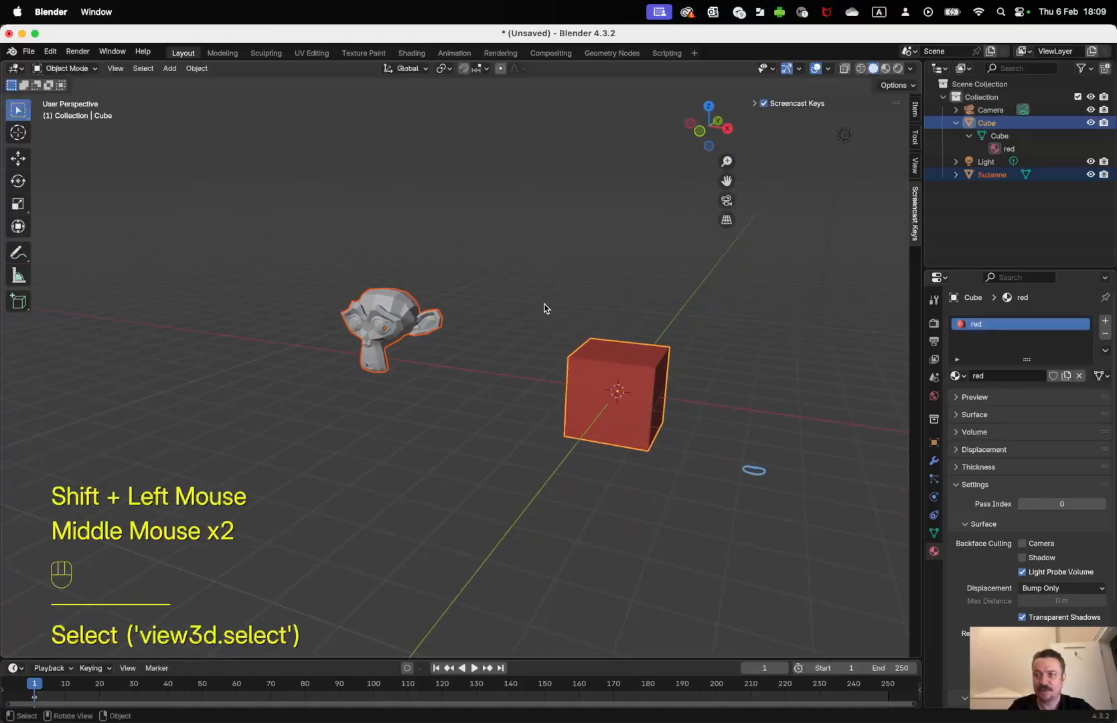
click(956, 175)
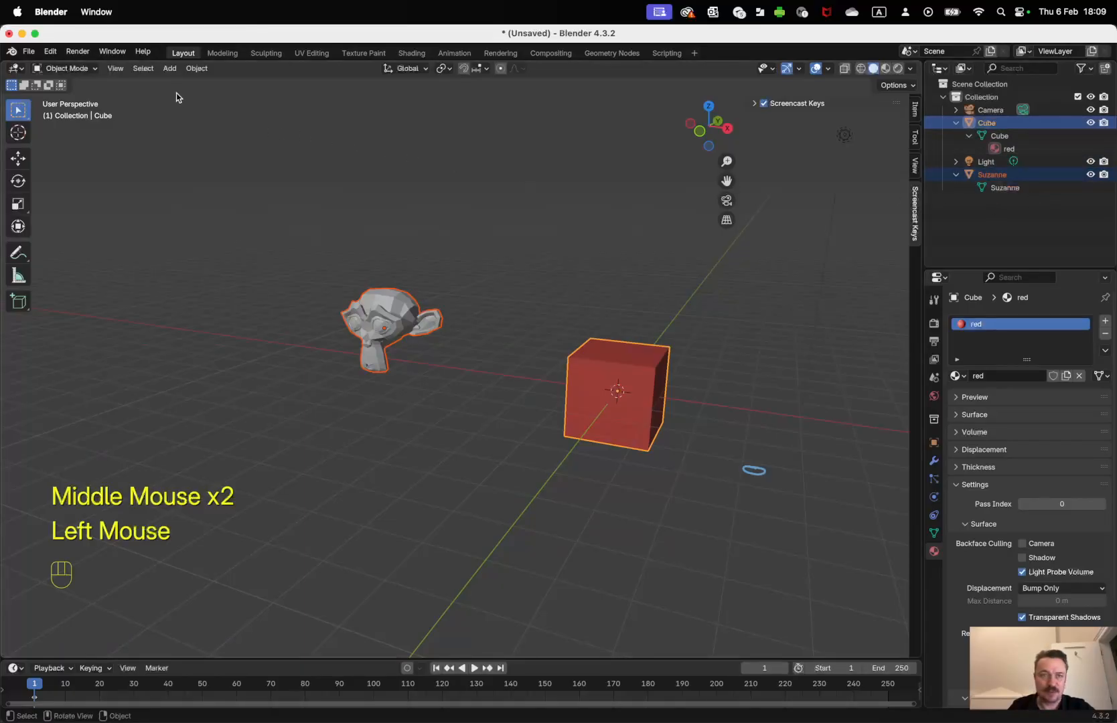
click(197, 68)
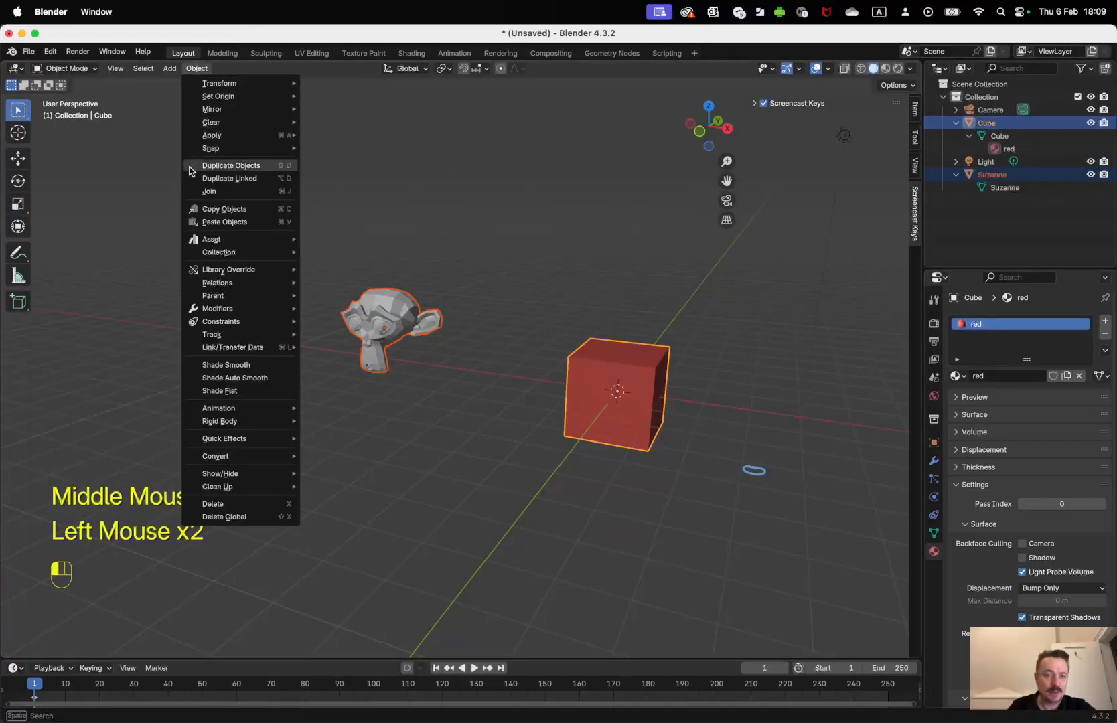
mouse_move(211, 348)
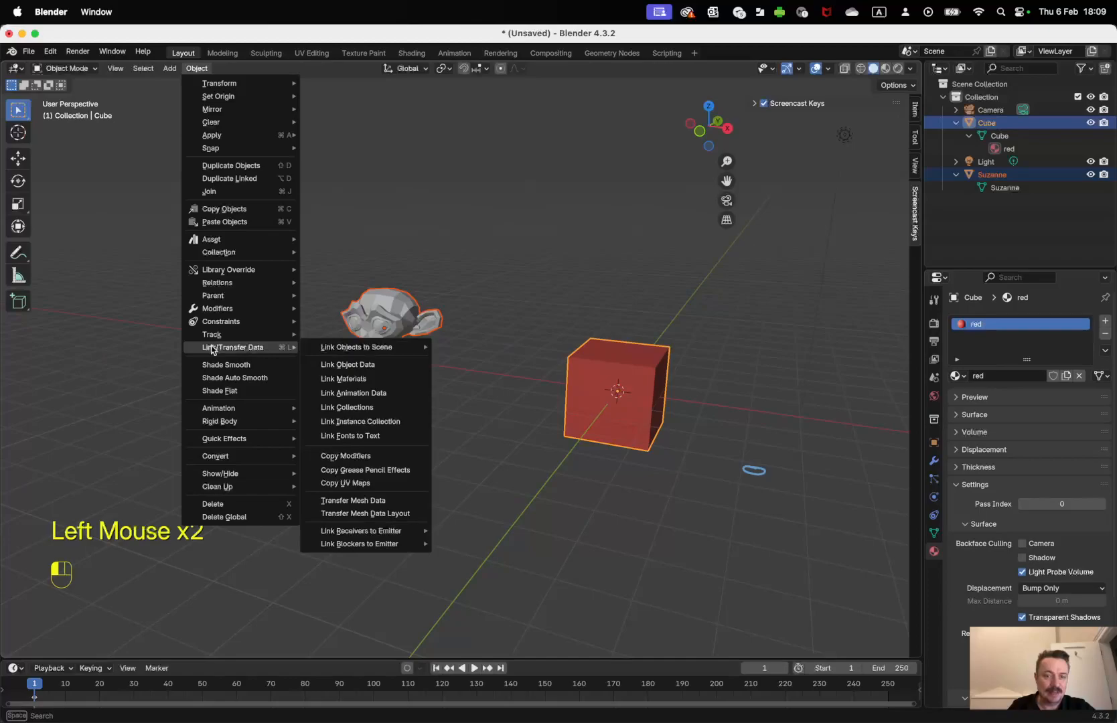
click(327, 380)
middle_drag(386, 390, 361, 385)
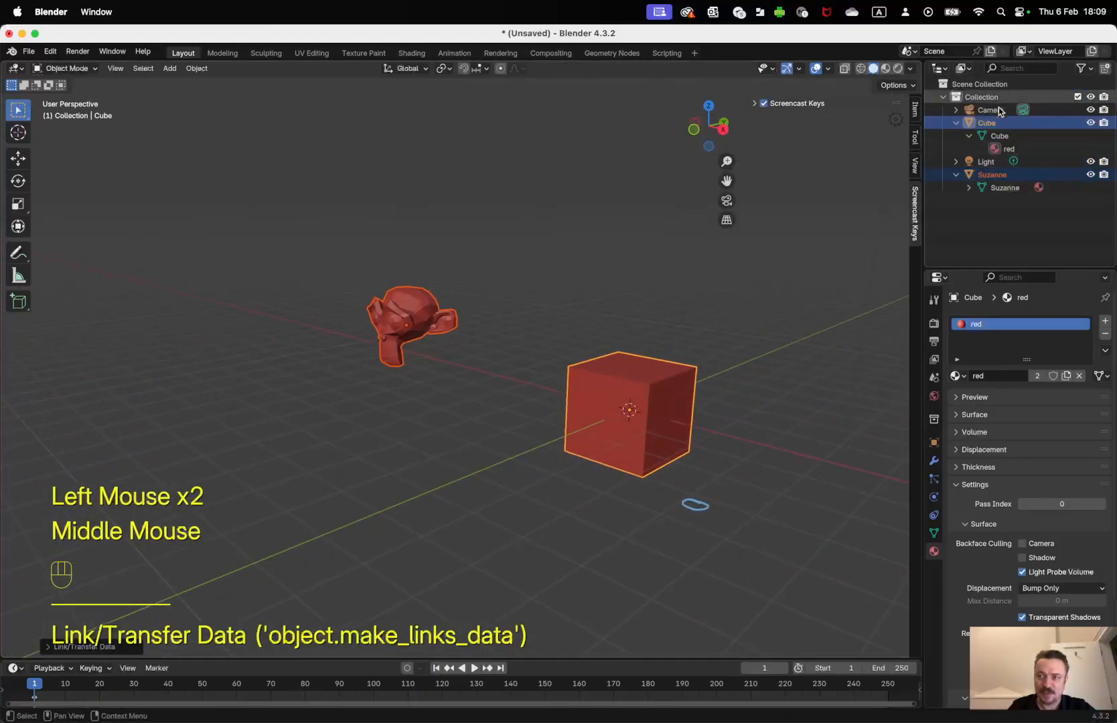
click(969, 188)
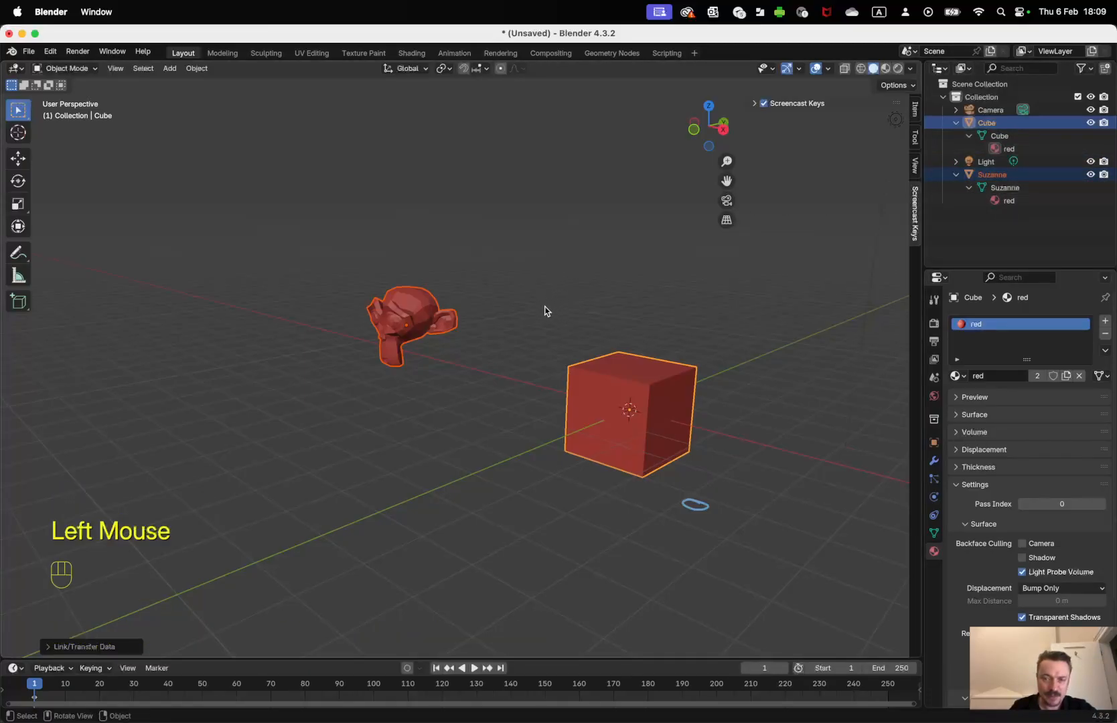
Replace the cube's mesh with the monkey's using Link Object Data, with the monkey head as the active object.
shift+middle_drag(584, 369, 505, 363)
middle_drag(506, 363, 529, 348)
click(408, 300)
click(310, 314)
click(531, 368)
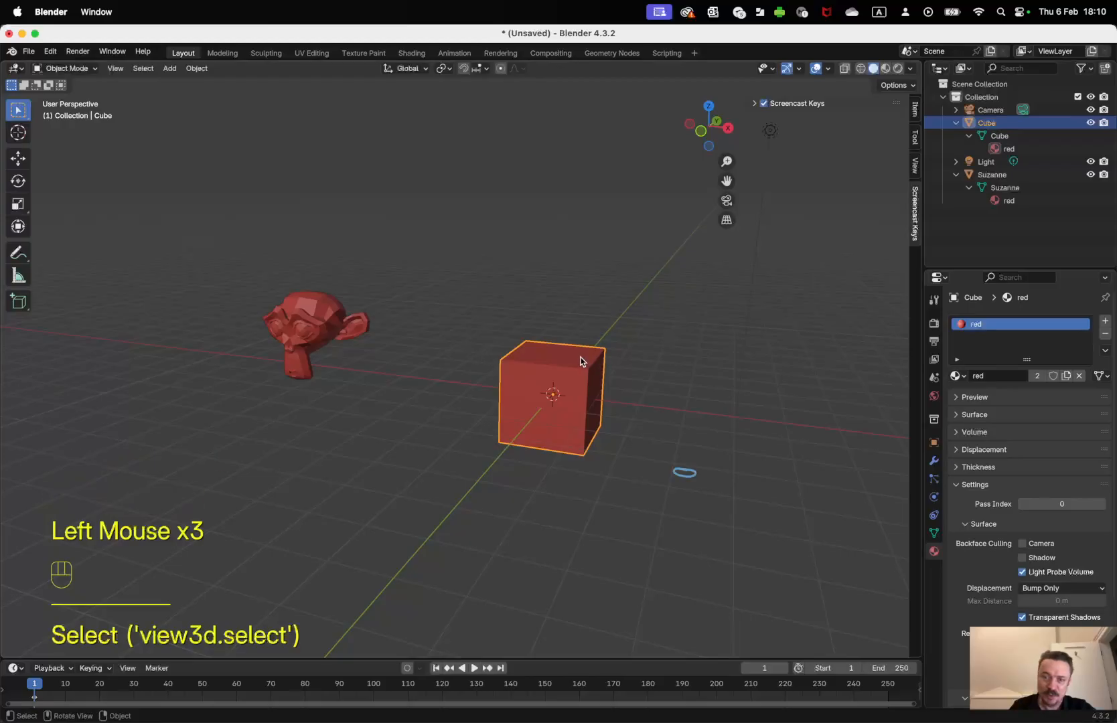
key(shift)
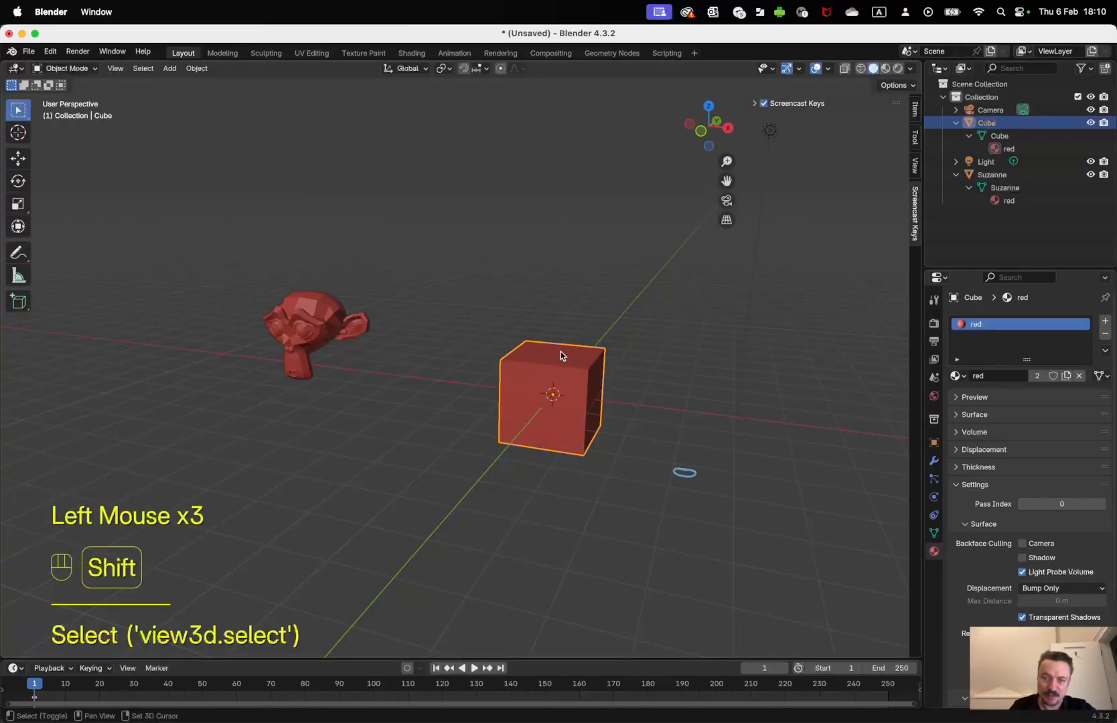
shift+click(315, 313)
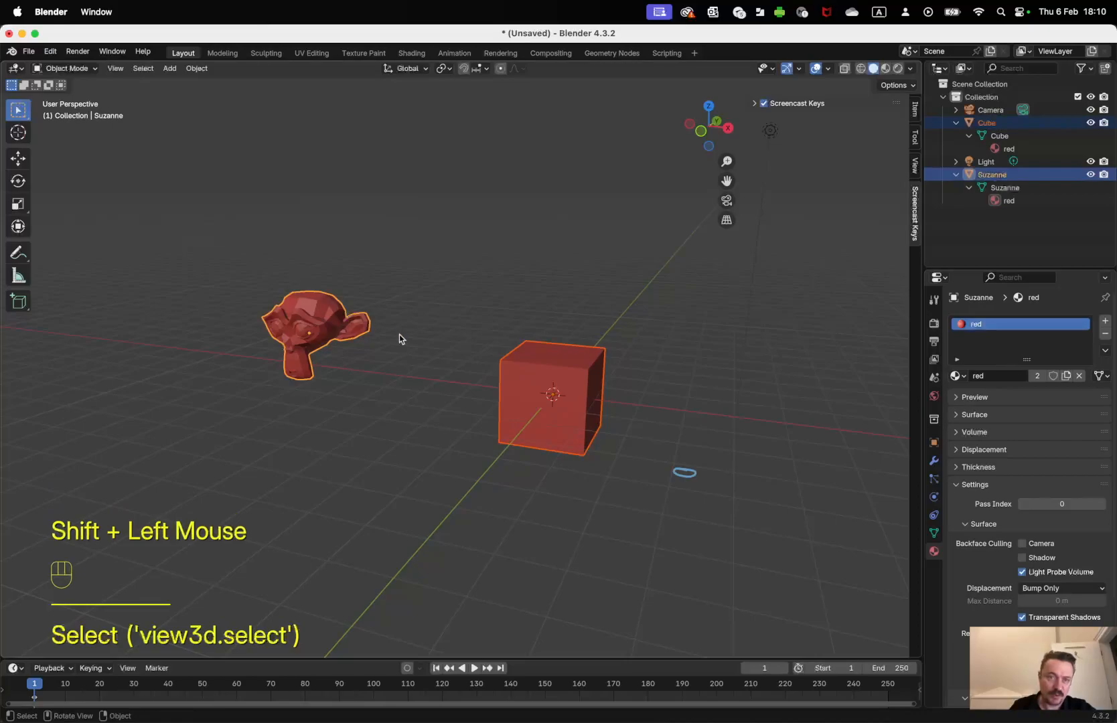
click(196, 68)
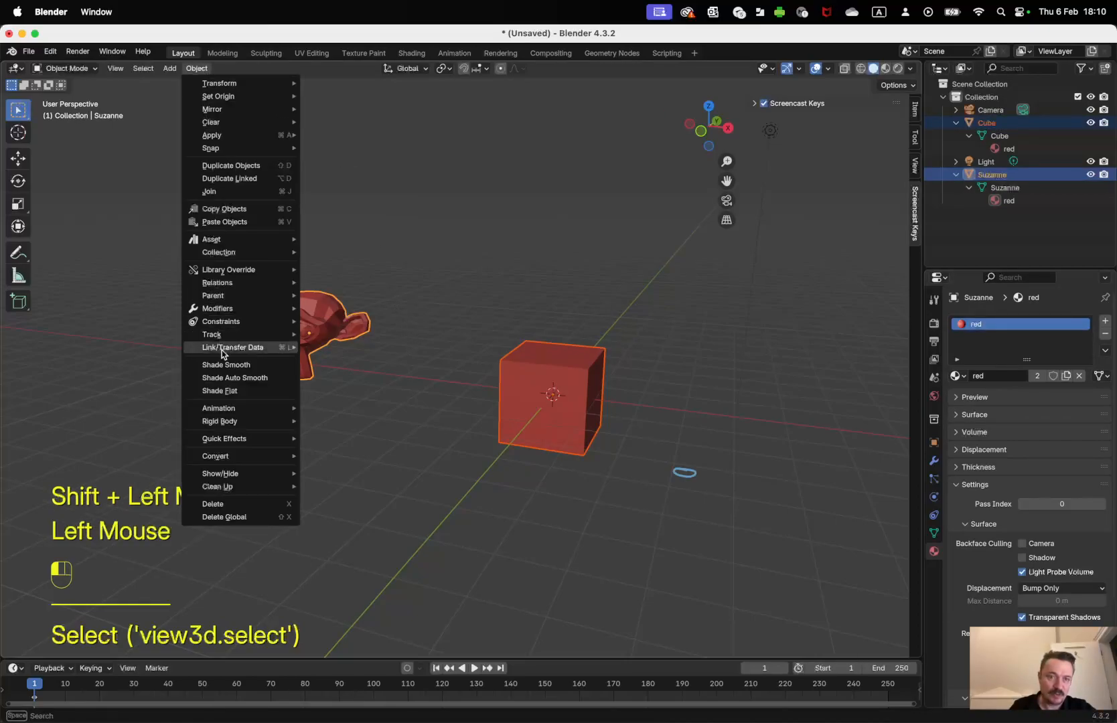
mouse_move(223, 354)
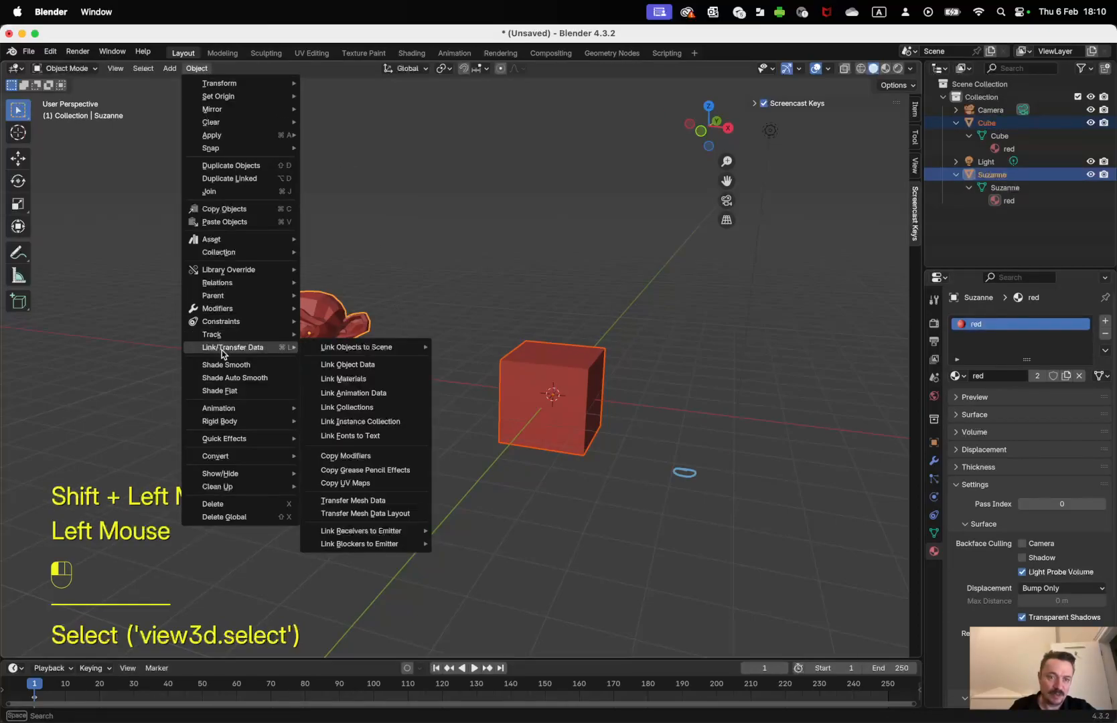
click(331, 368)
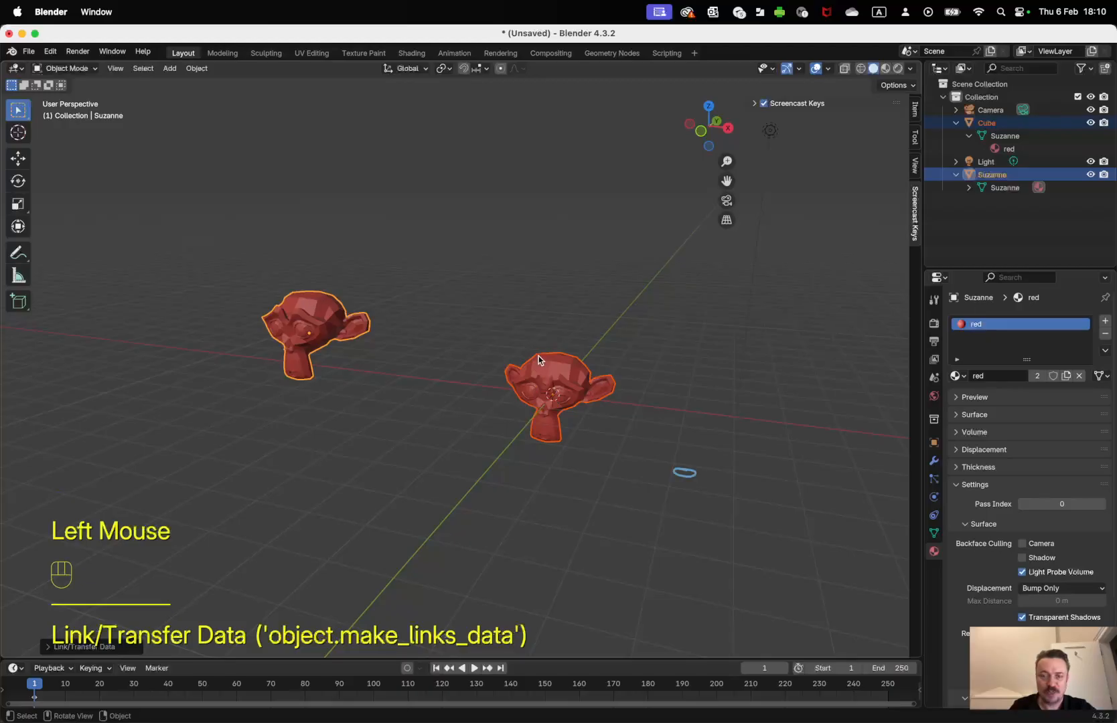
shift+middle_drag(479, 379, 649, 412)
middle_drag(539, 424, 527, 391)
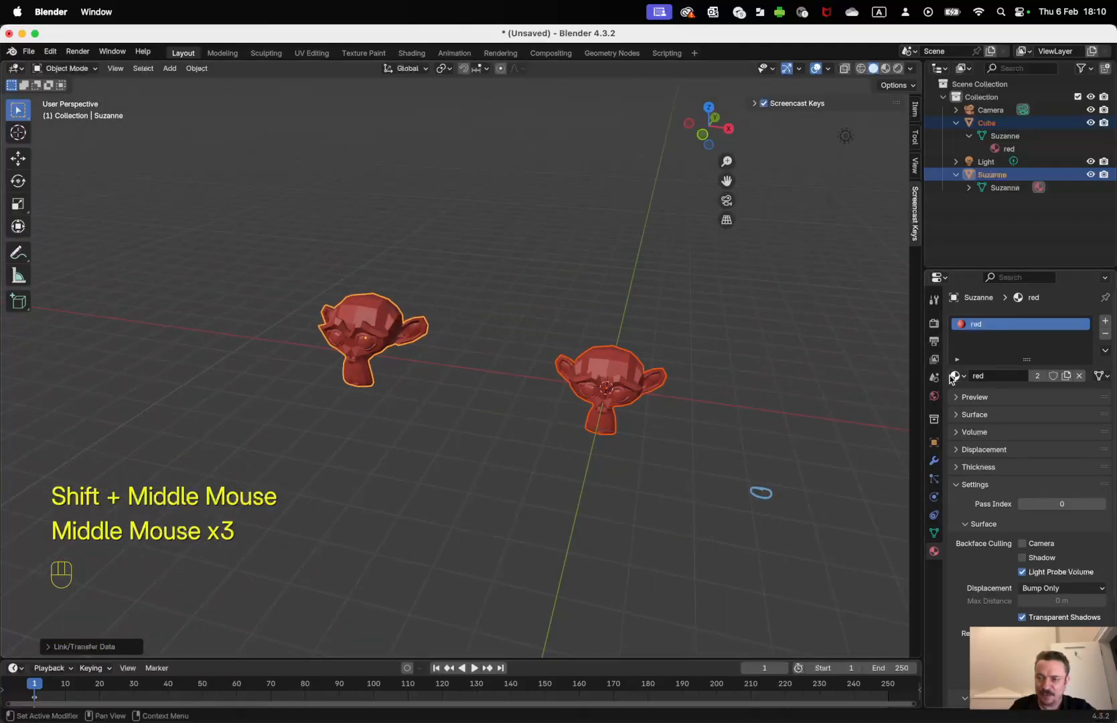
Expand the red material's Preview and Surface settings, trying several preview shapes and ending on the shader ball.
click(957, 399)
click(1097, 417)
click(1097, 442)
click(1097, 455)
click(1097, 469)
click(1020, 527)
Set the red material's base color to light blue.
scroll(1020, 527, down, 2)
click(1057, 494)
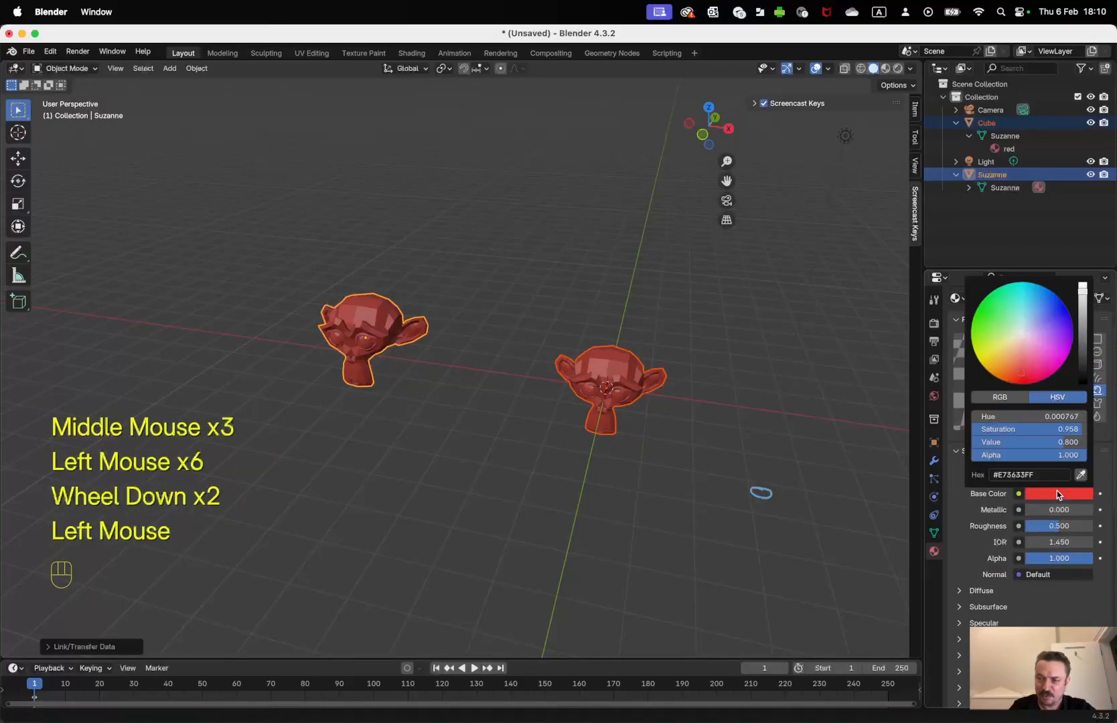
click(1031, 305)
click(1010, 499)
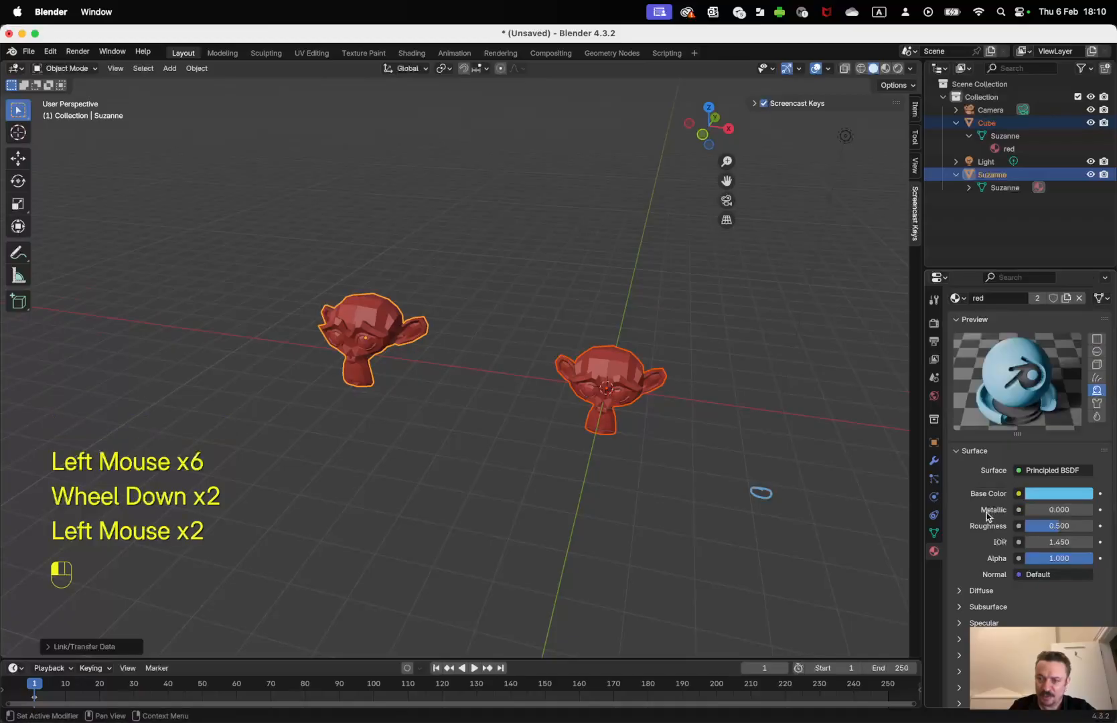
Change the material's surface shader to Refraction BSDF and set its color to orange-red.
click(1052, 471)
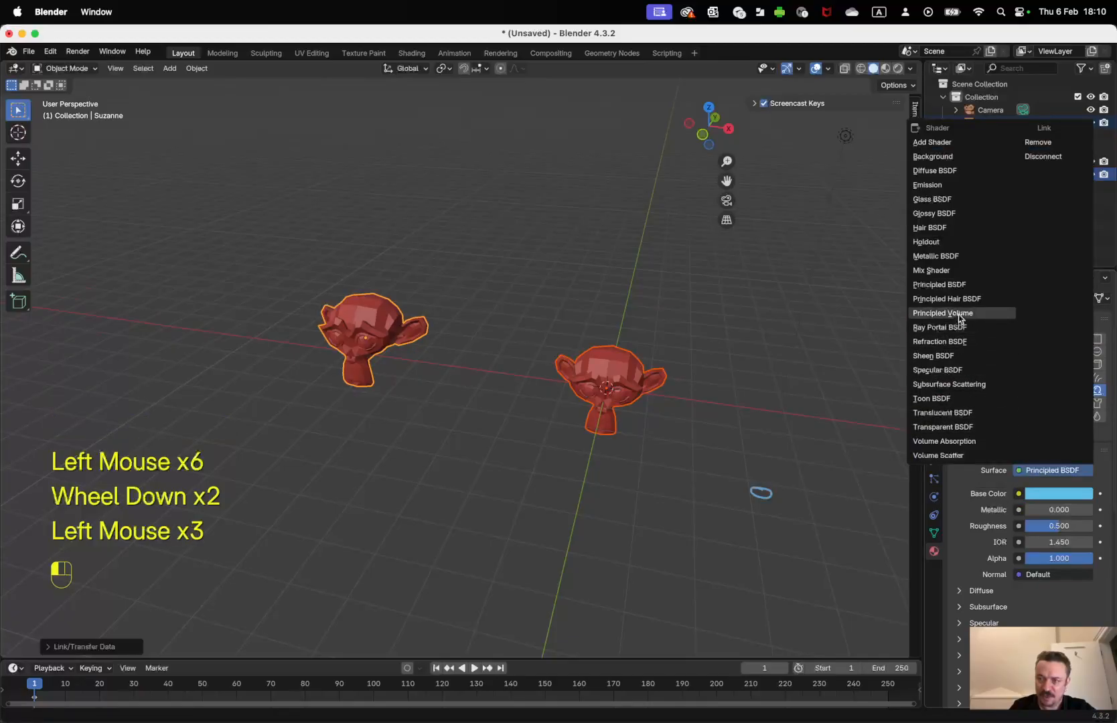
click(957, 342)
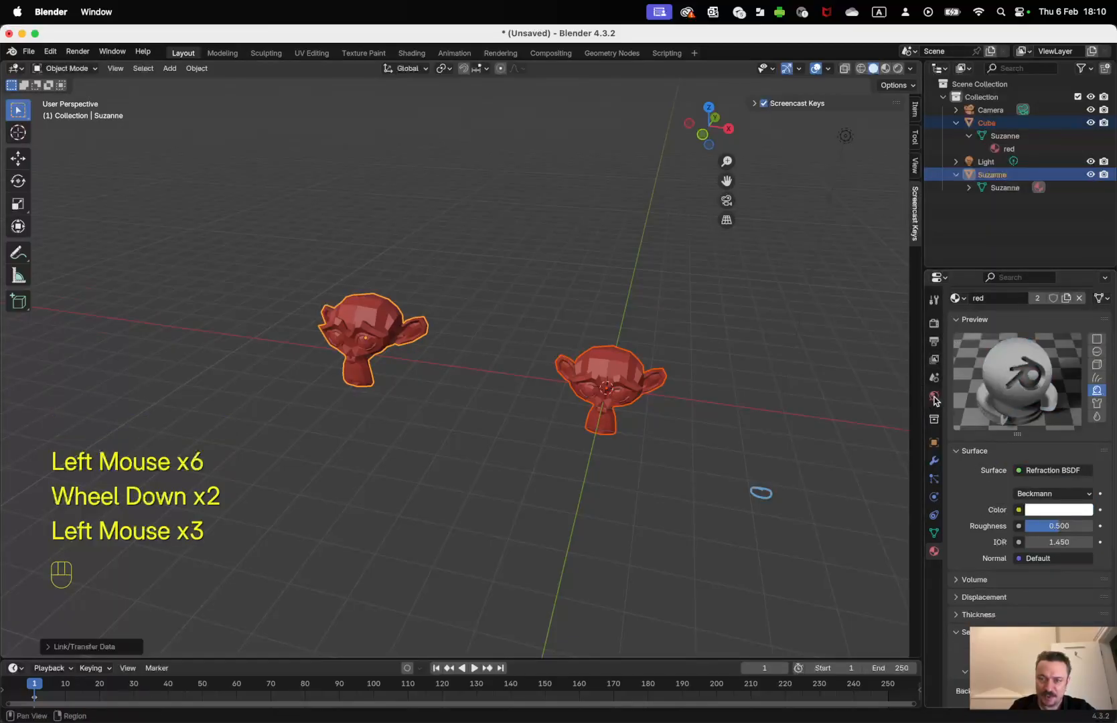
click(1040, 513)
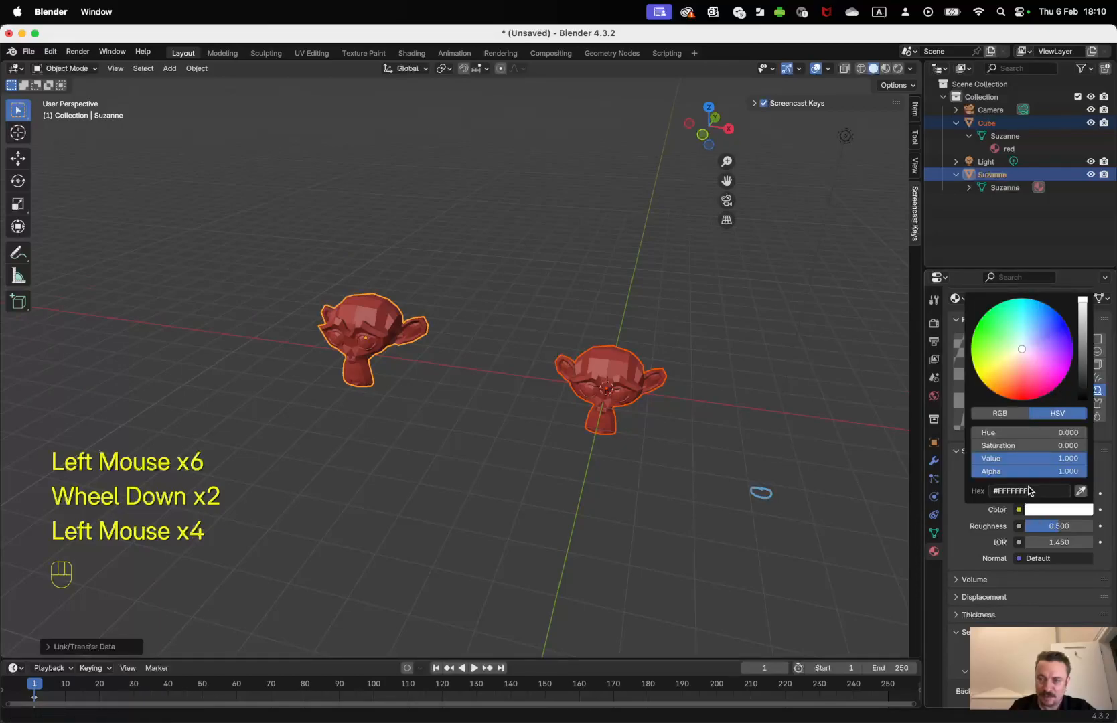
click(1048, 512)
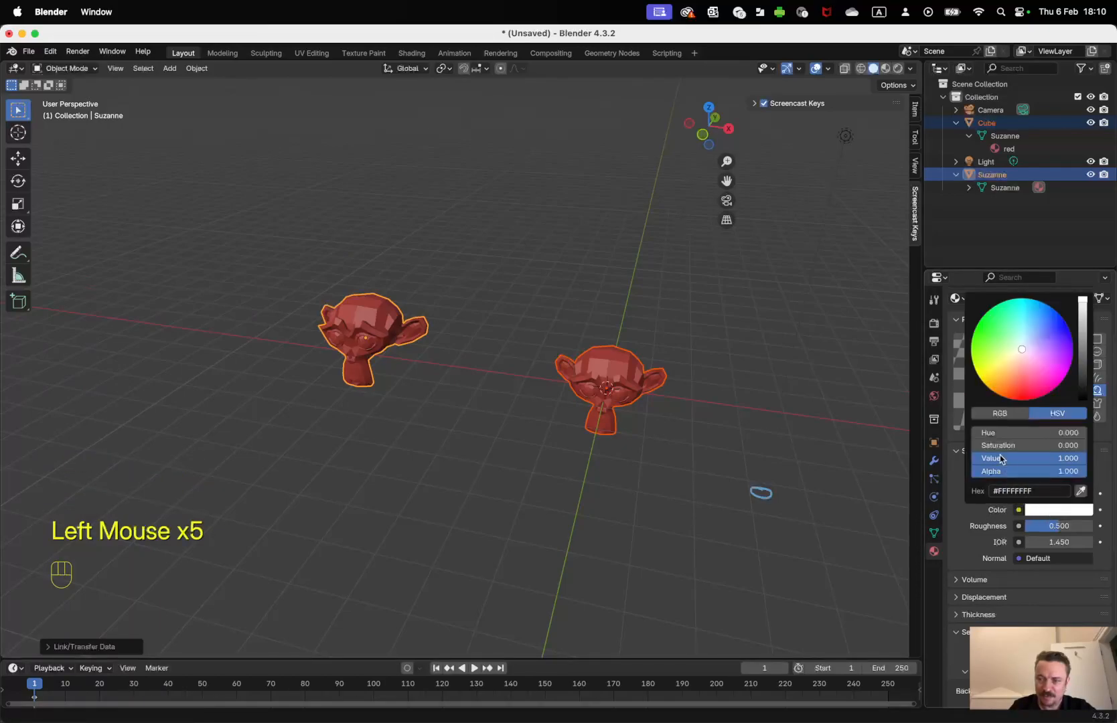
drag(1021, 349, 1013, 383)
click(975, 516)
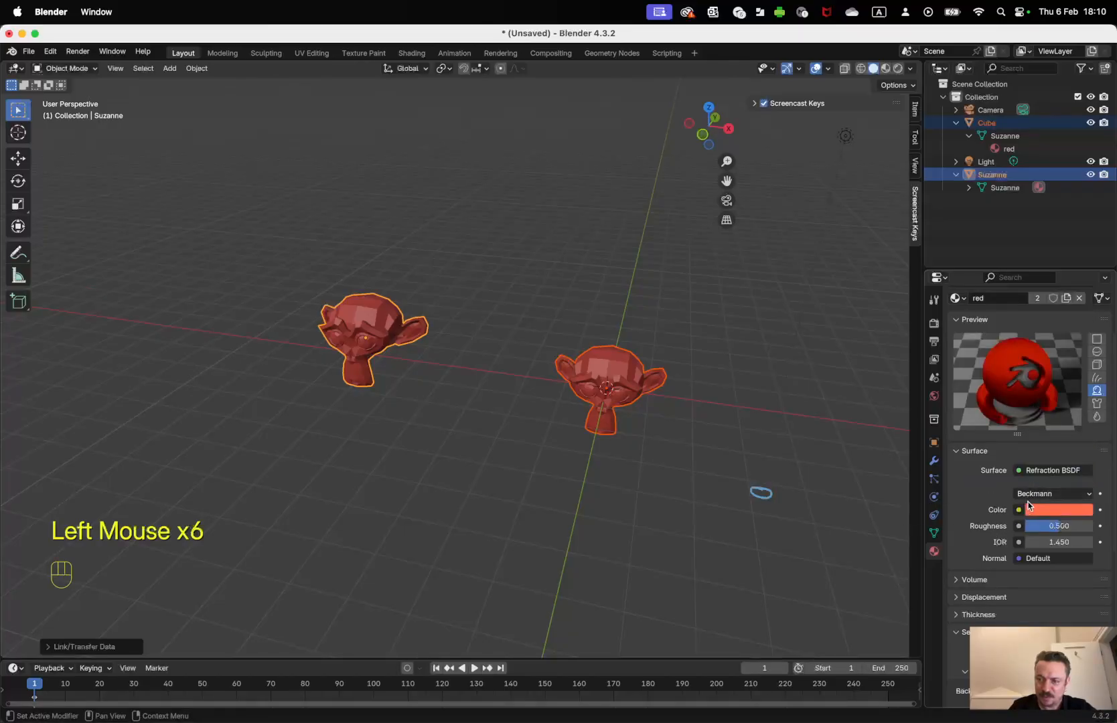
Set the refraction shader's roughness to 0.547 and IOR to 5.850, and render the image.
click(1039, 519)
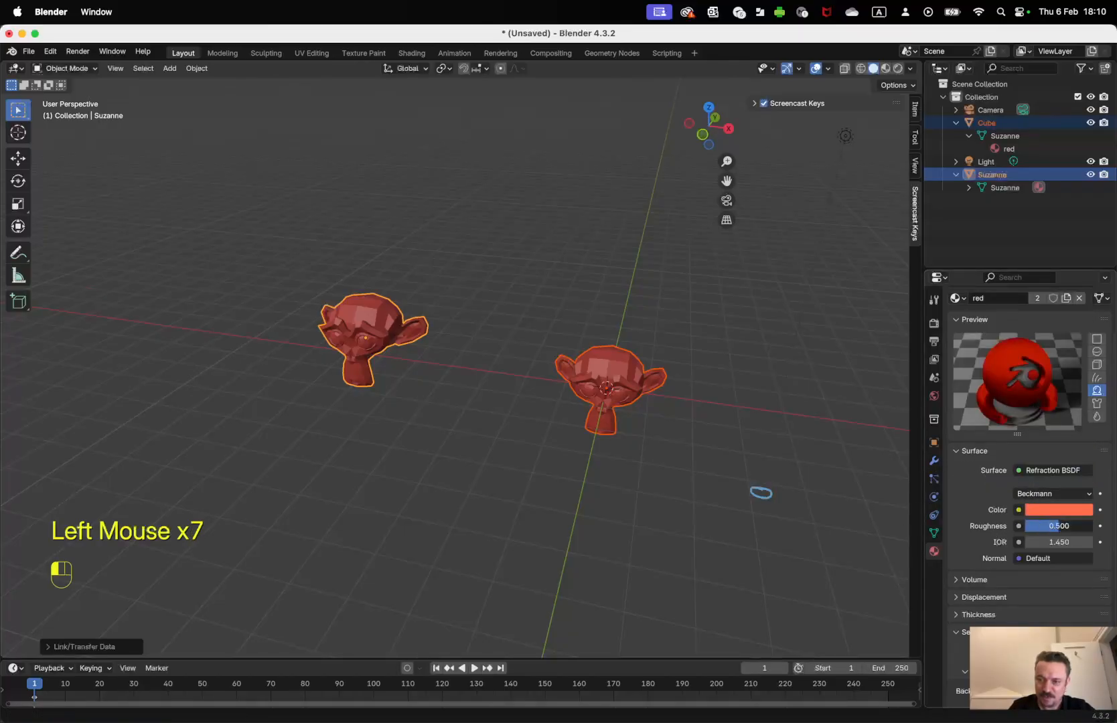
drag(1073, 528, 974, 526)
click(1055, 542)
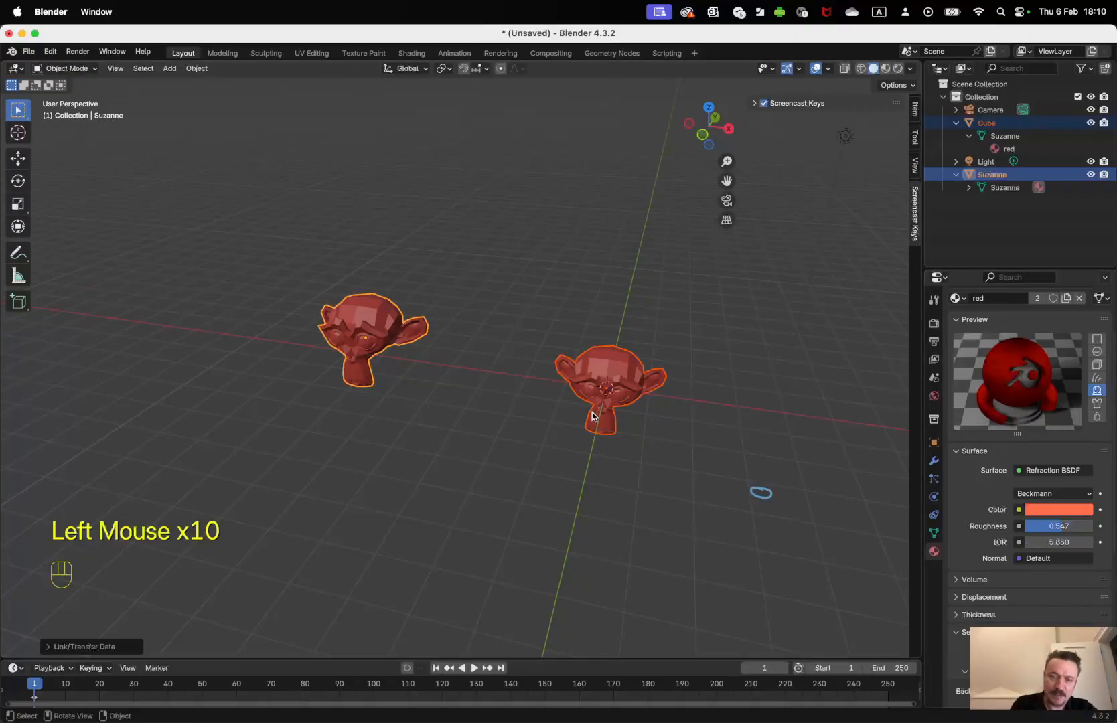
drag(77, 52, 92, 67)
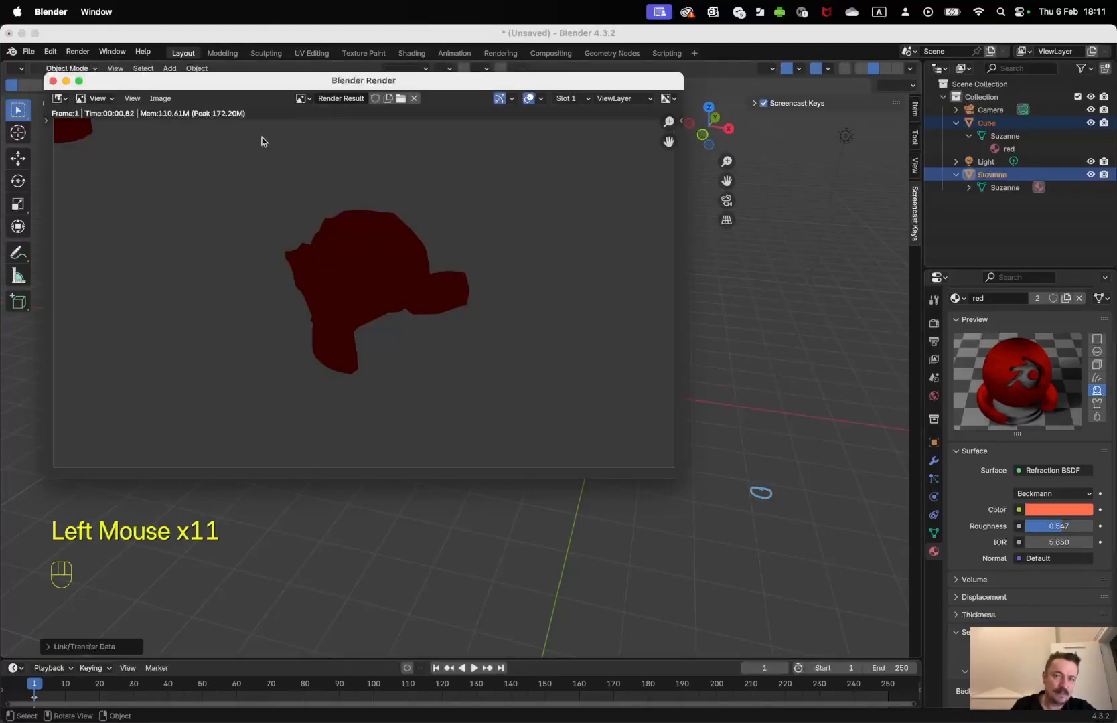
Set the point light's power to 8000 W and render the image.
click(686, 379)
middle_drag(698, 363, 586, 332)
scroll(589, 327, down, 3)
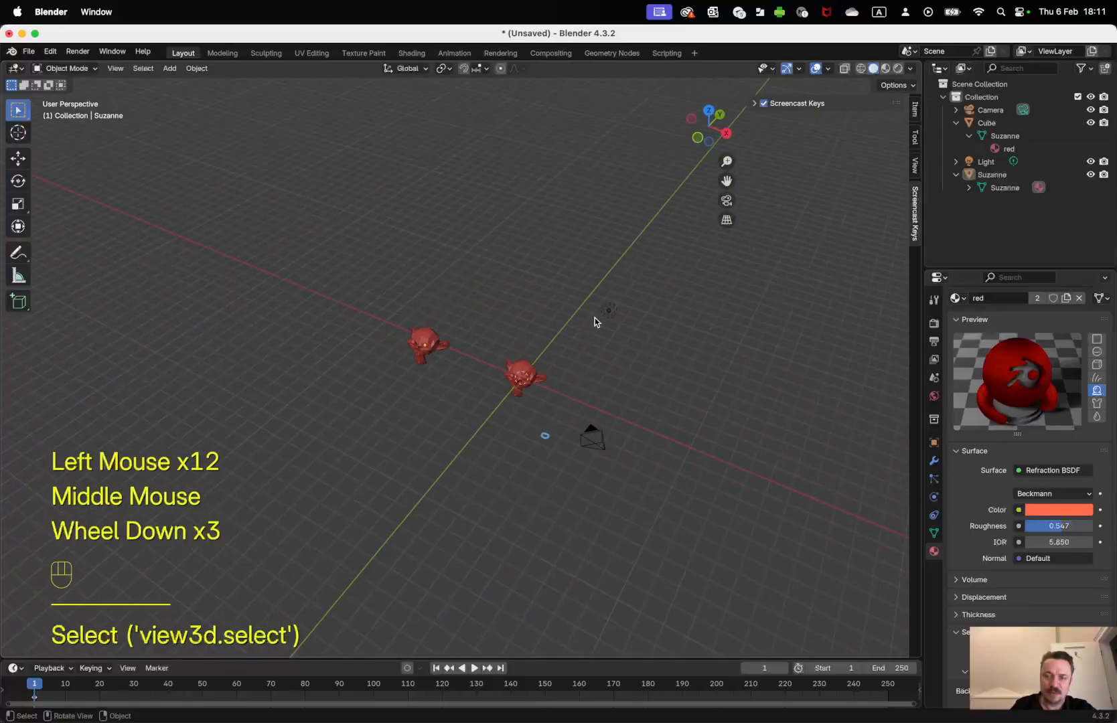
click(607, 311)
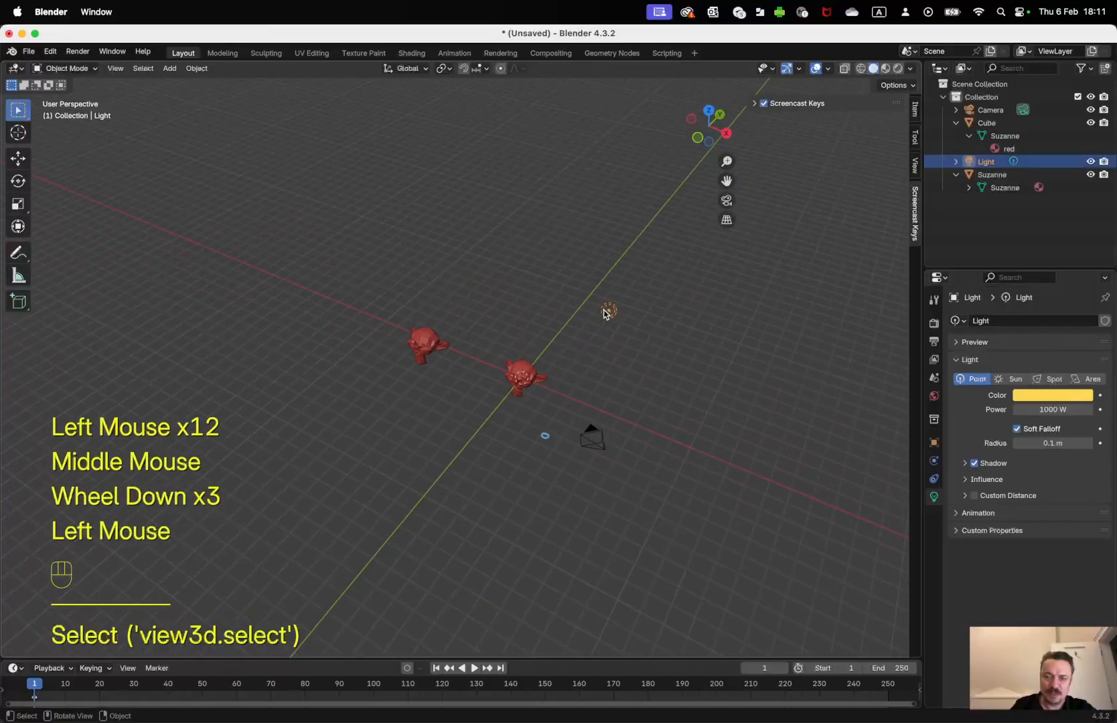
click(1049, 407)
text(8000)
key(Return)
click(112, 52)
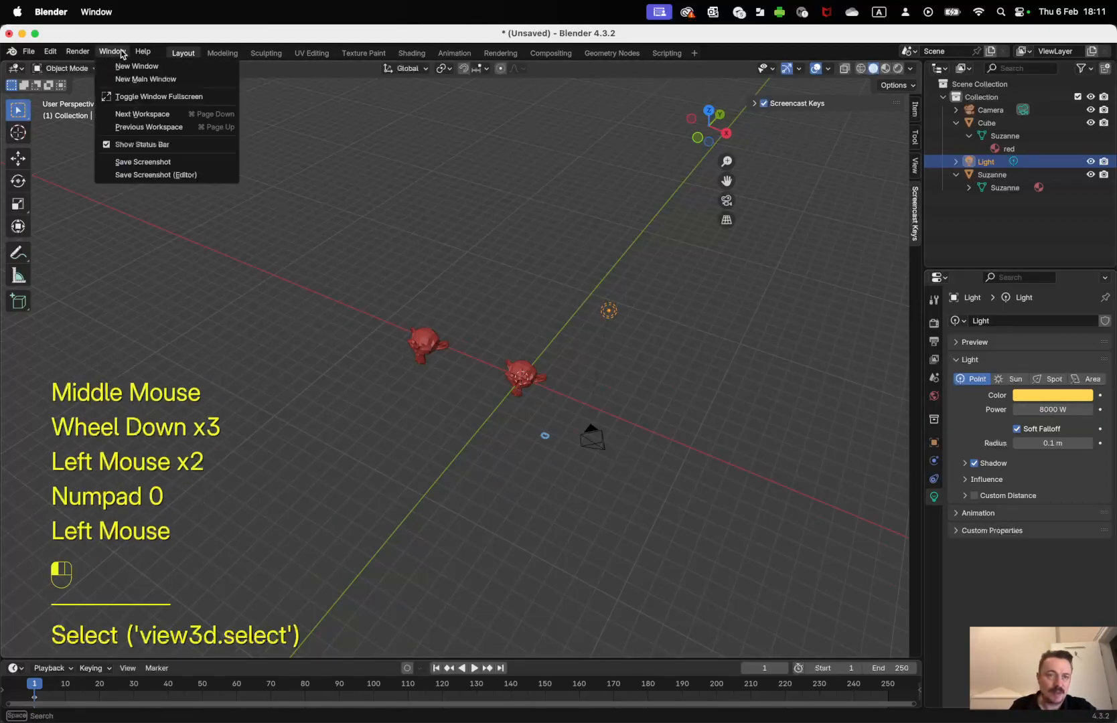
click(86, 66)
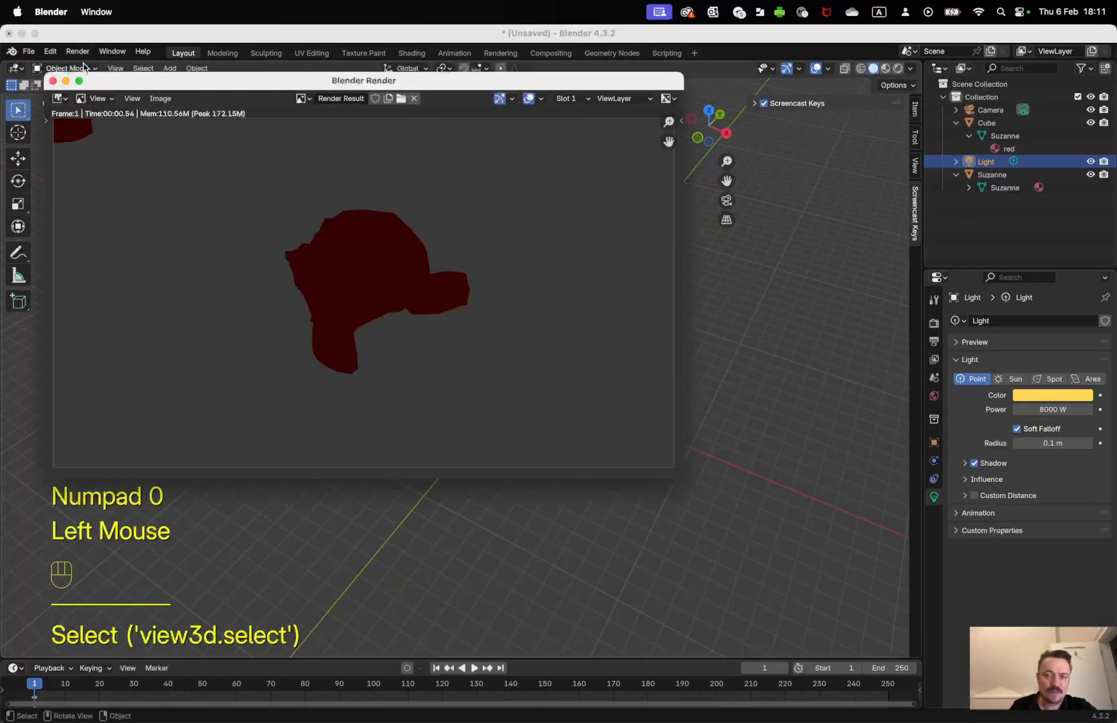
click(708, 394)
click(610, 310)
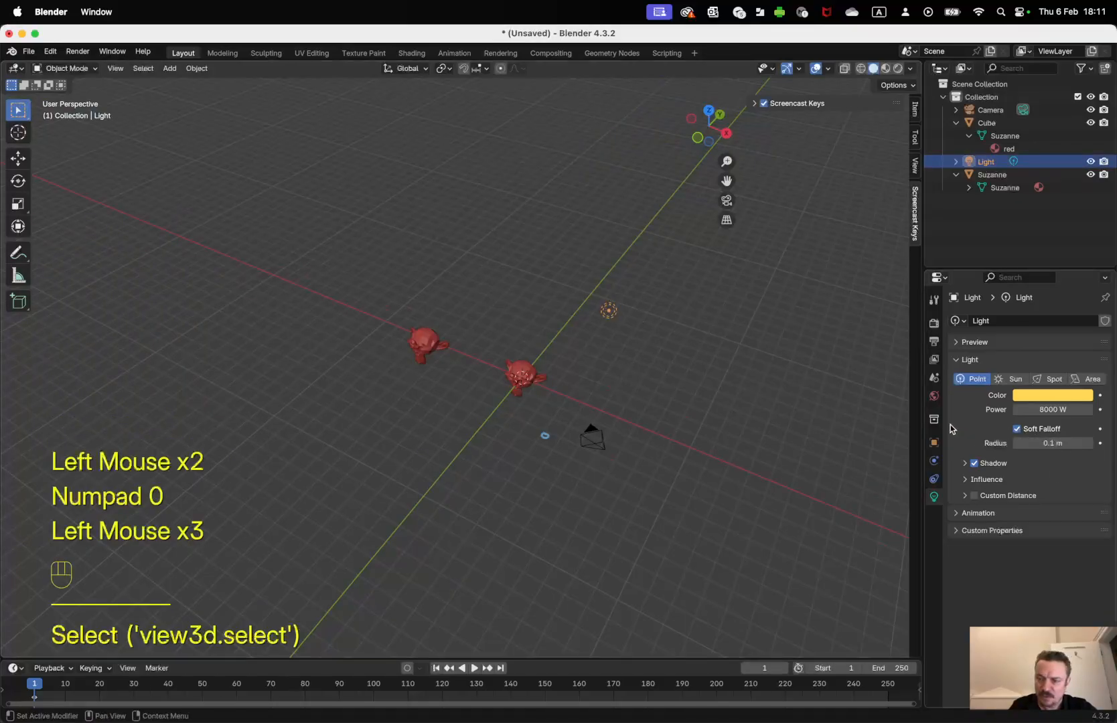
Change the red material's surface shader to Specular BSDF and set its base color to orange-red.
click(523, 379)
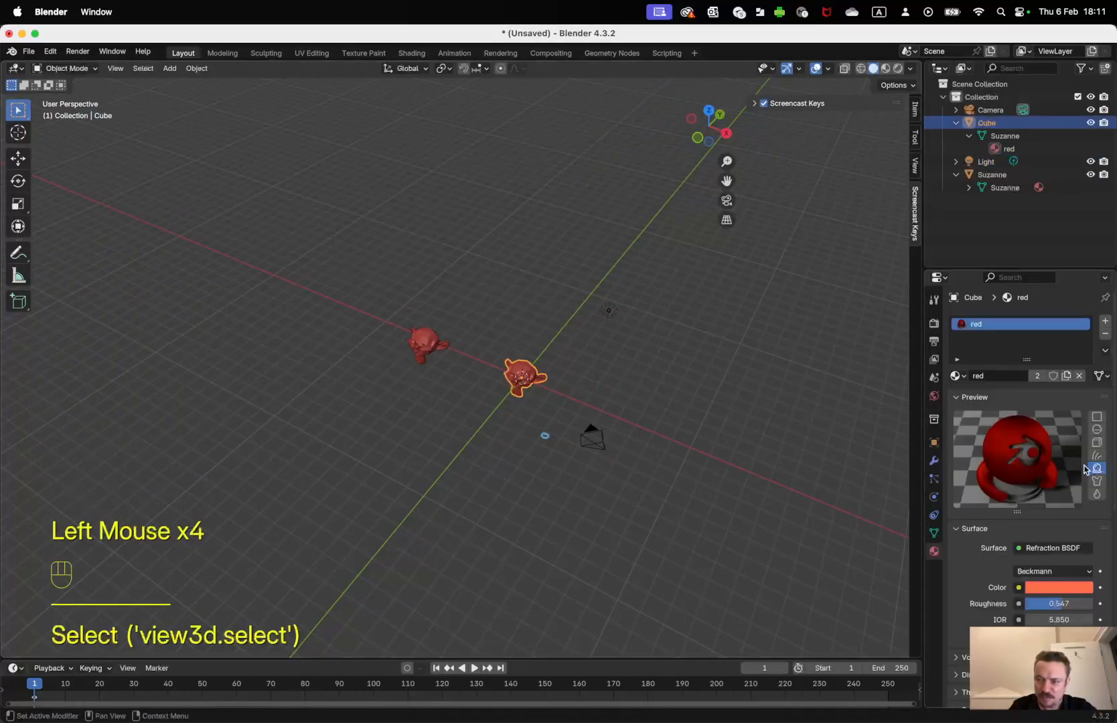
click(1051, 550)
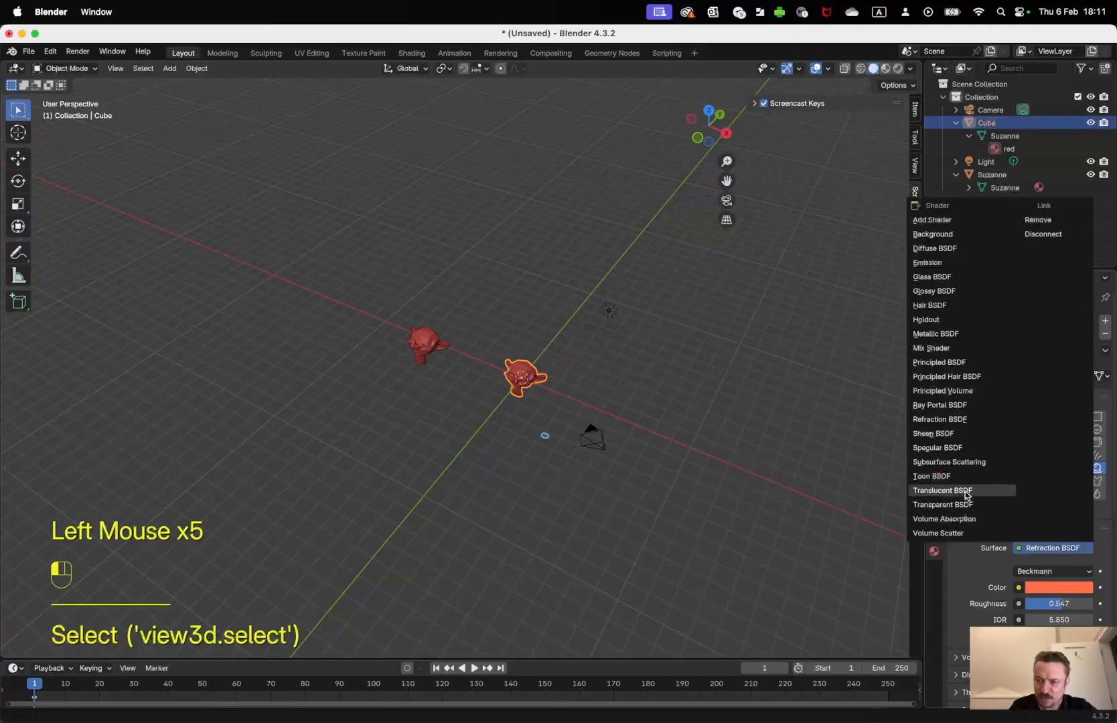
click(938, 448)
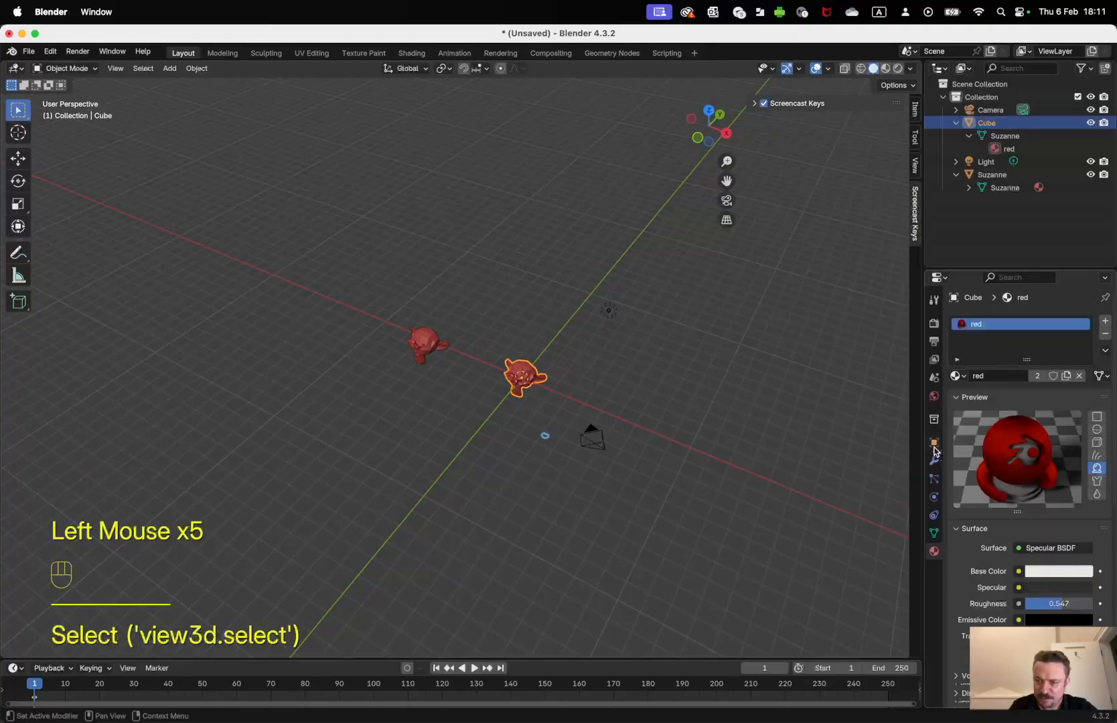
click(1064, 571)
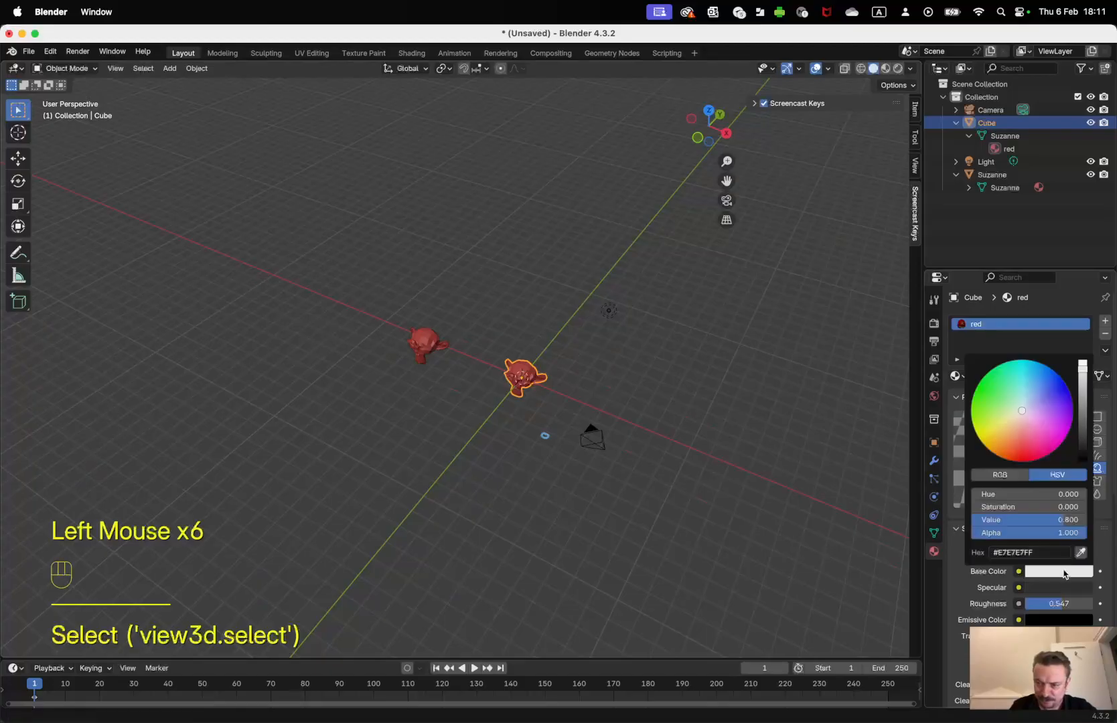
drag(1017, 449, 1013, 442)
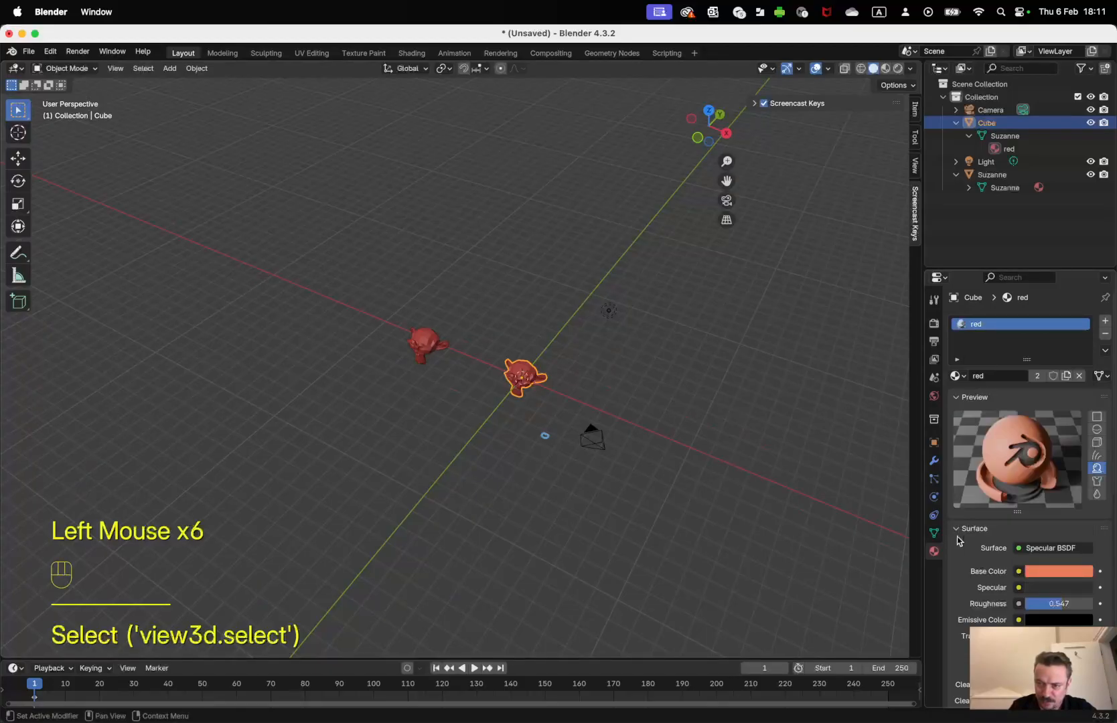
click(1047, 568)
click(1018, 457)
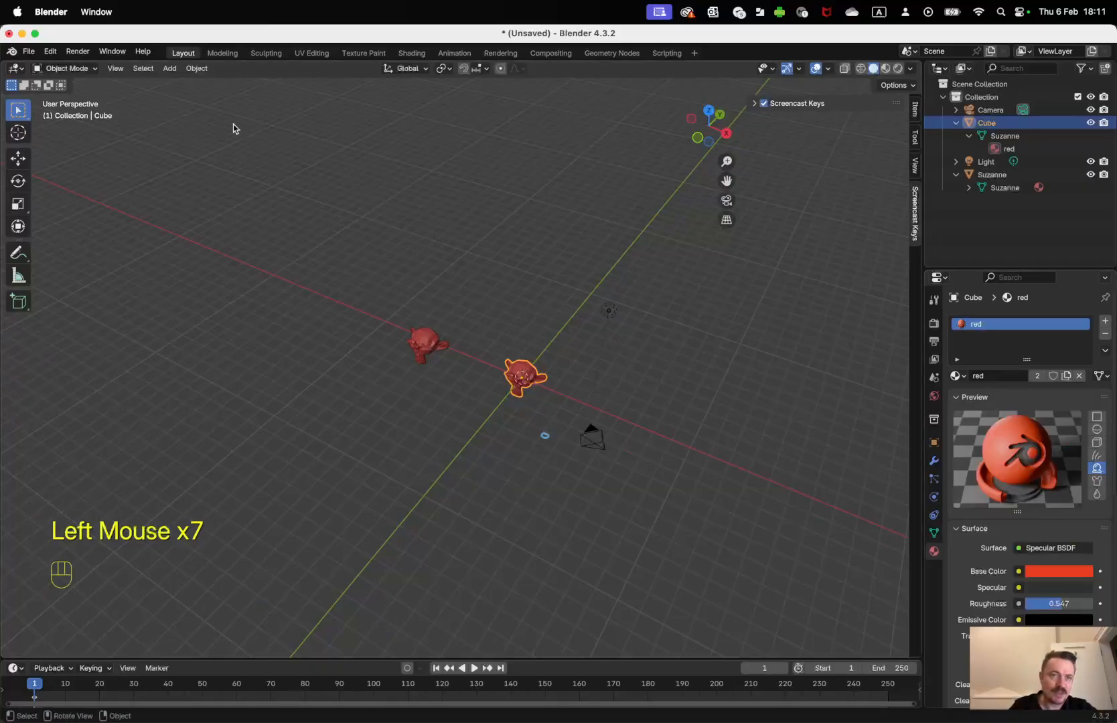
Render the image with the Specular BSDF material, then return to the 3D scene.
click(78, 52)
click(101, 65)
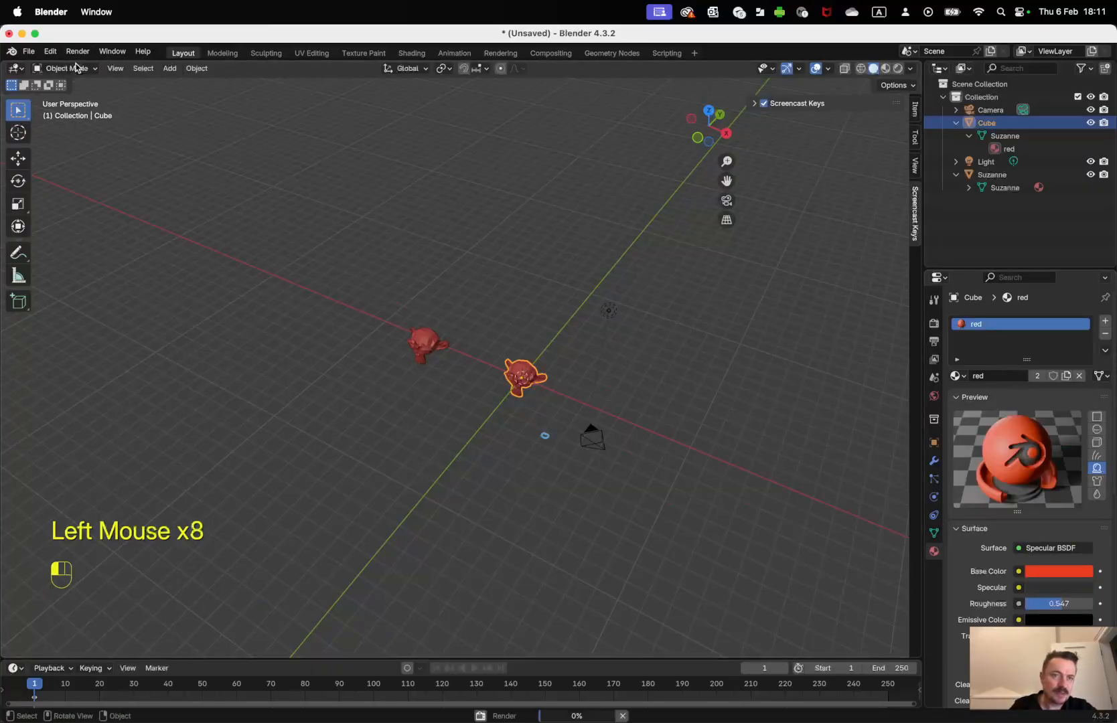
drag(408, 79, 430, 77)
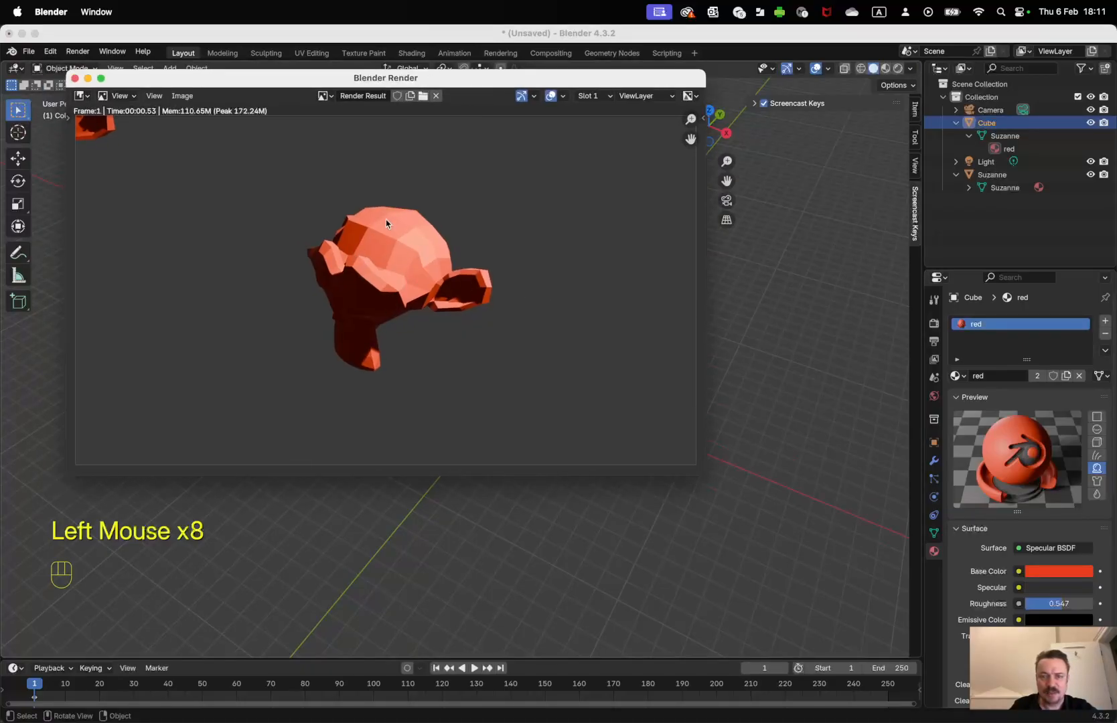
click(778, 342)
Duplicate the point light in top view and place the copy in front of and between the two monkey heads.
key(KP_7)
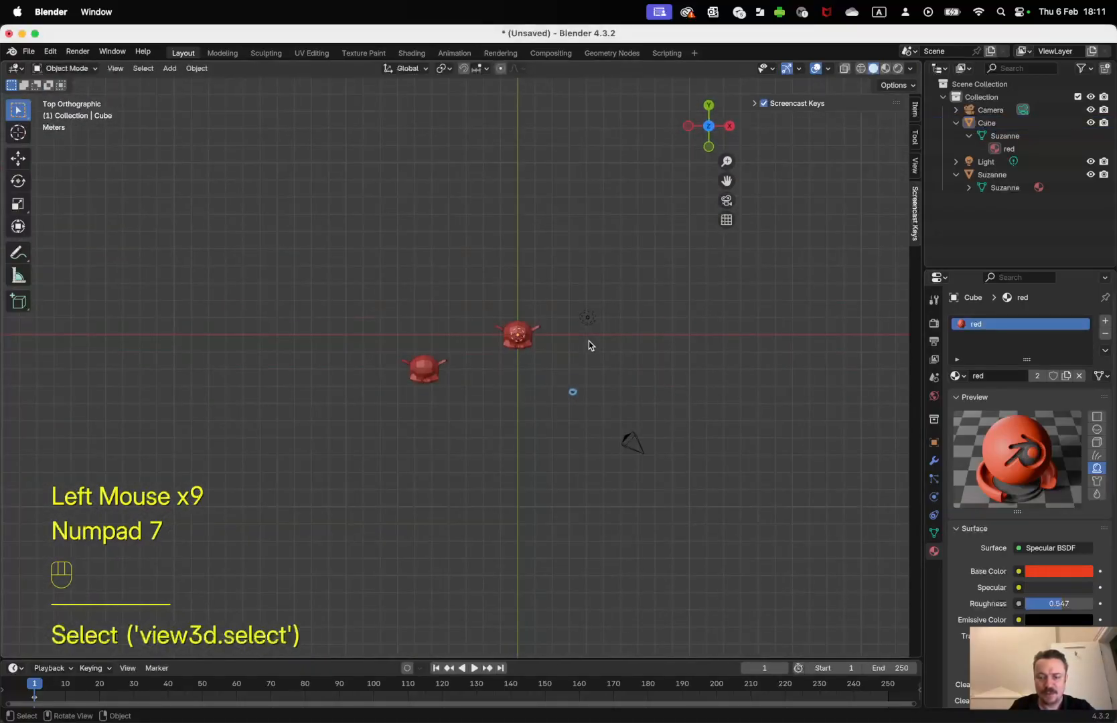
scroll(588, 332, down, 5)
scroll(583, 334, up, 1)
scroll(582, 332, up, 2)
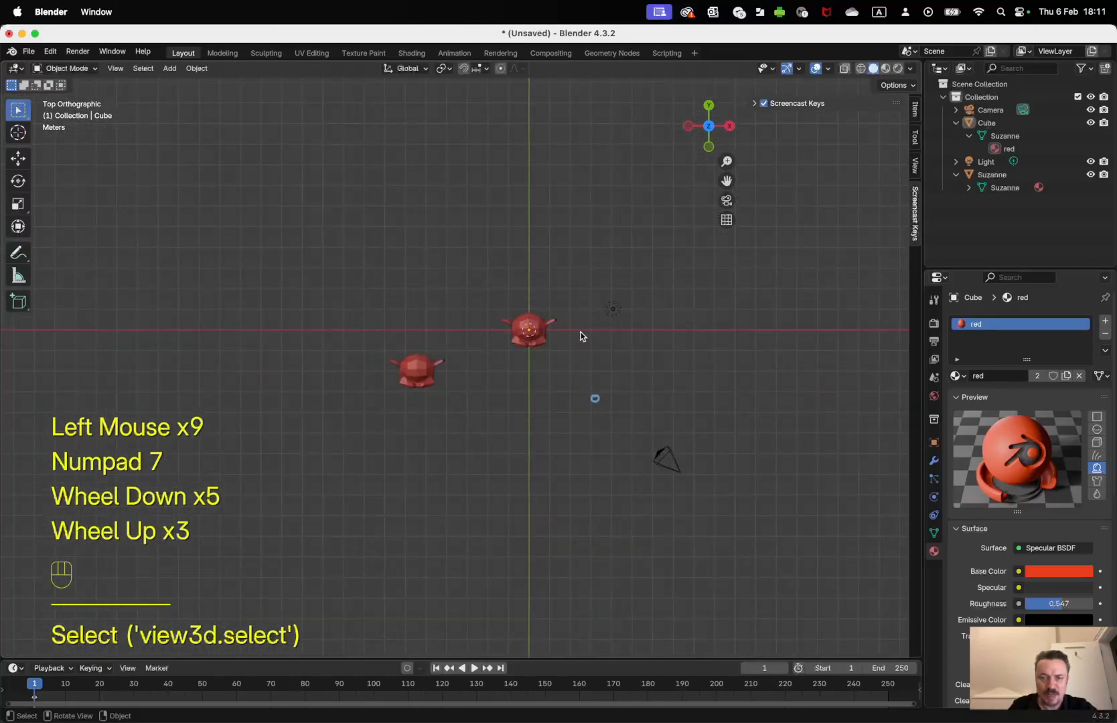
click(546, 324)
click(613, 310)
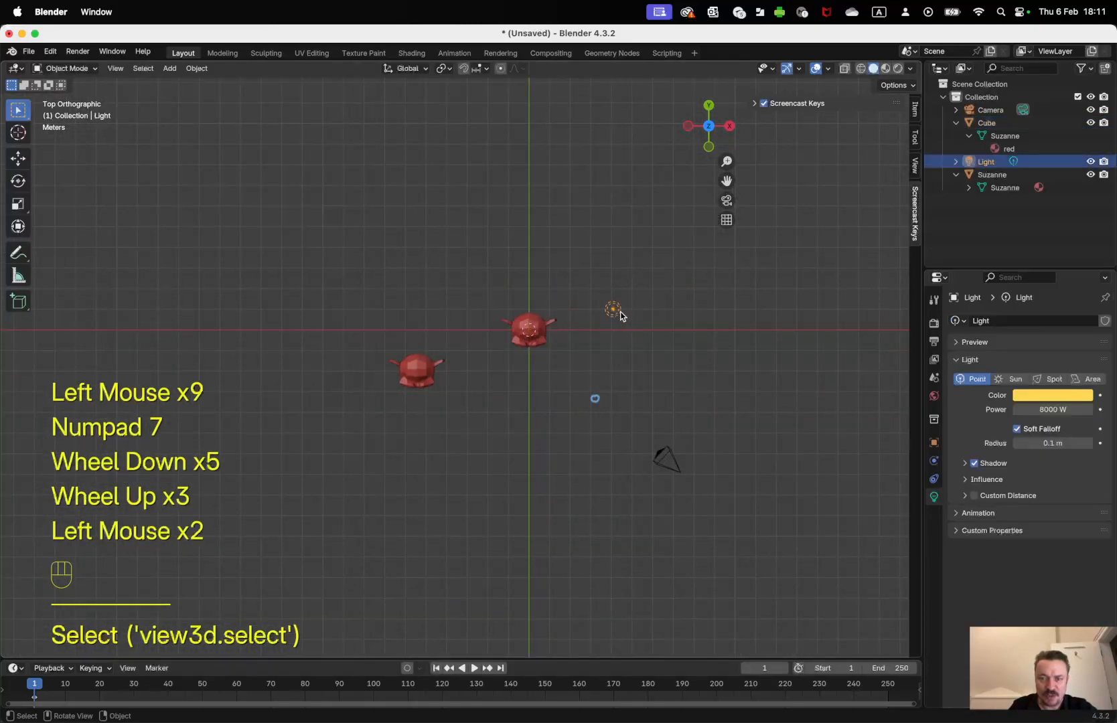
key(shift)
key(shift+d)
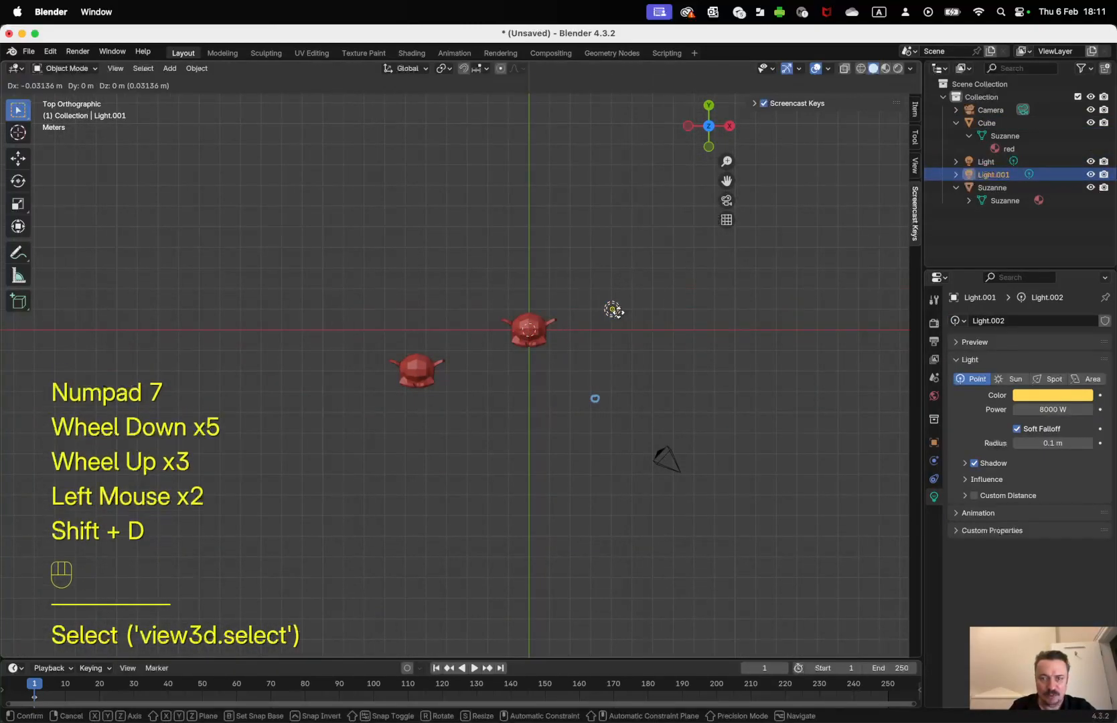
click(482, 426)
Lower the duplicated light along the Z axis in front view to about the height of the origin monkey head.
middle_drag(539, 423, 526, 287)
scroll(534, 307, up, 1)
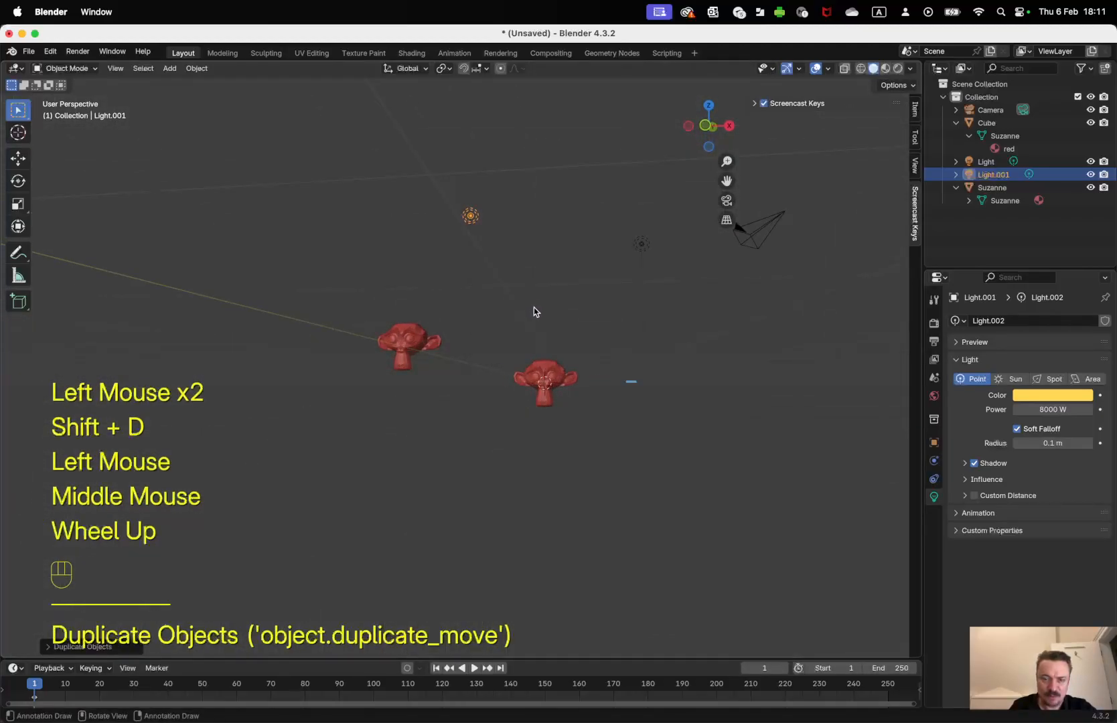
key(KP_1)
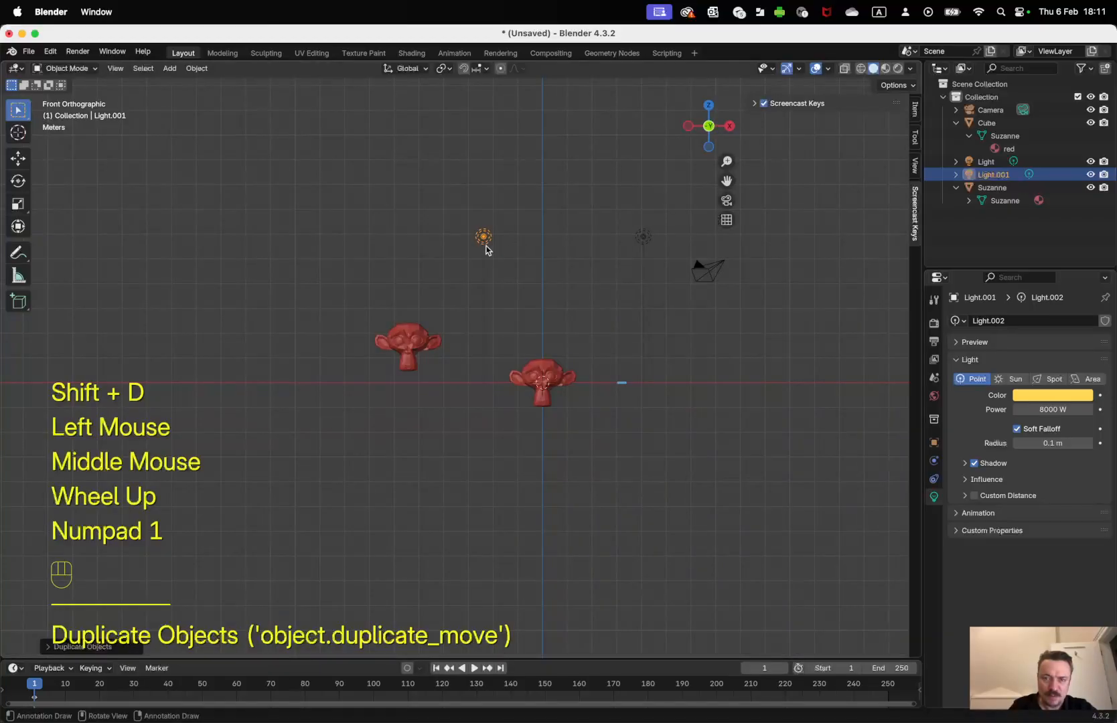
key(g)
key(z)
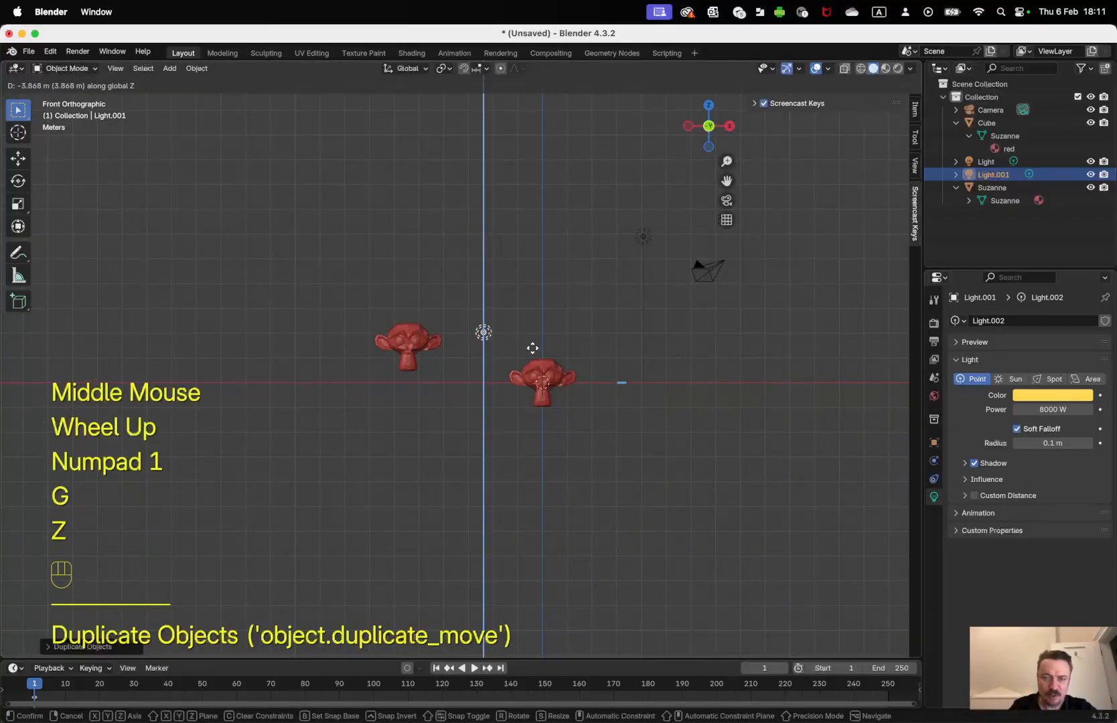
click(526, 386)
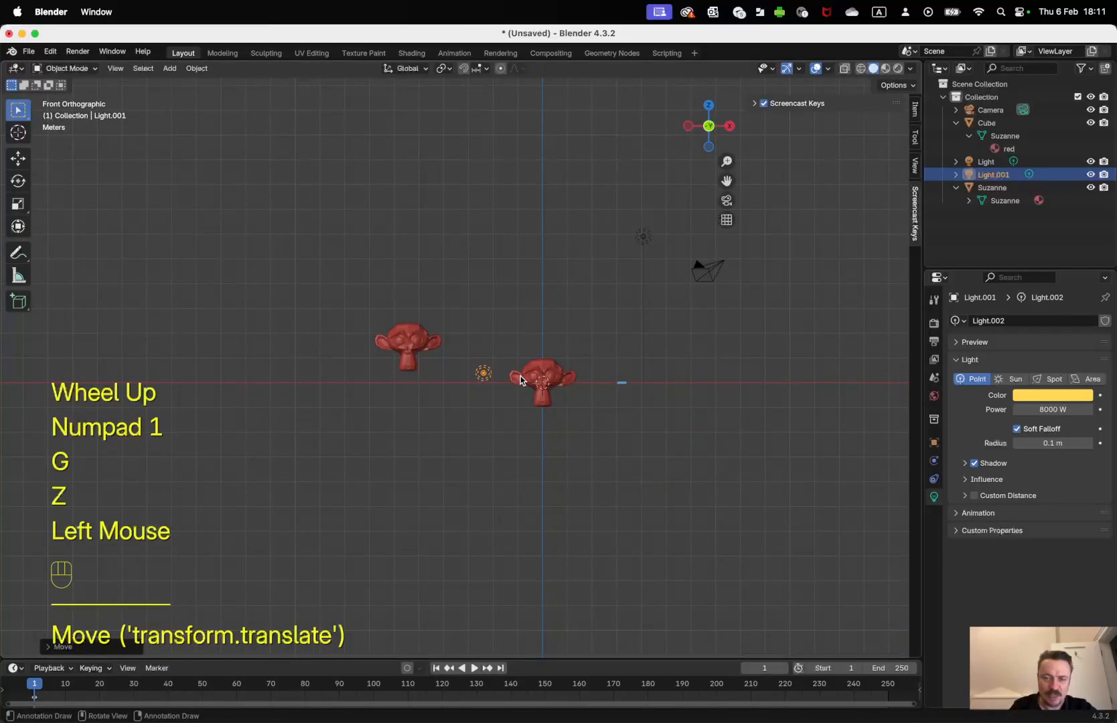
Render the image with both point lights and return to the 3D scene.
middle_drag(575, 360, 542, 393)
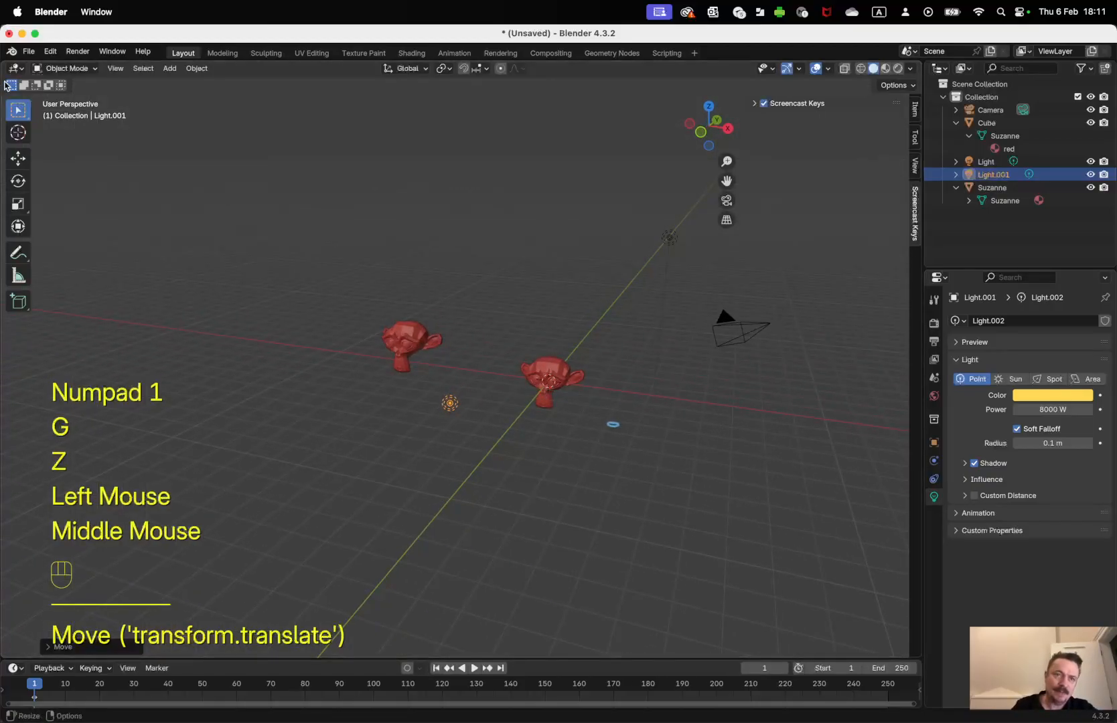
click(77, 51)
click(86, 67)
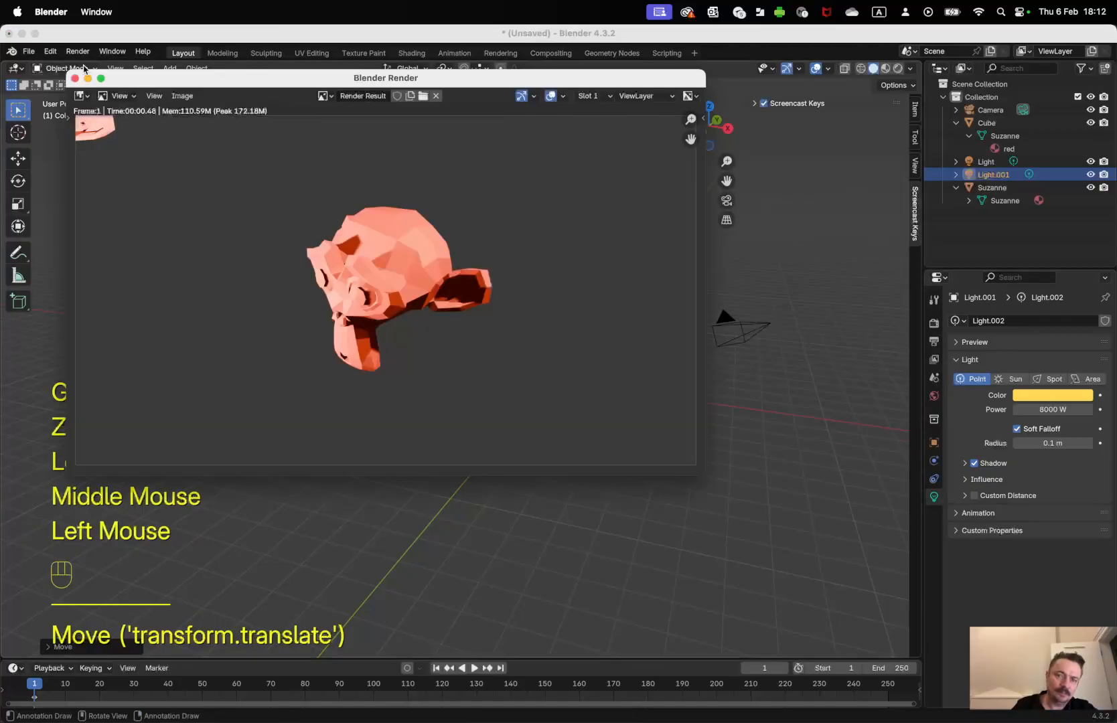
drag(203, 79, 317, 145)
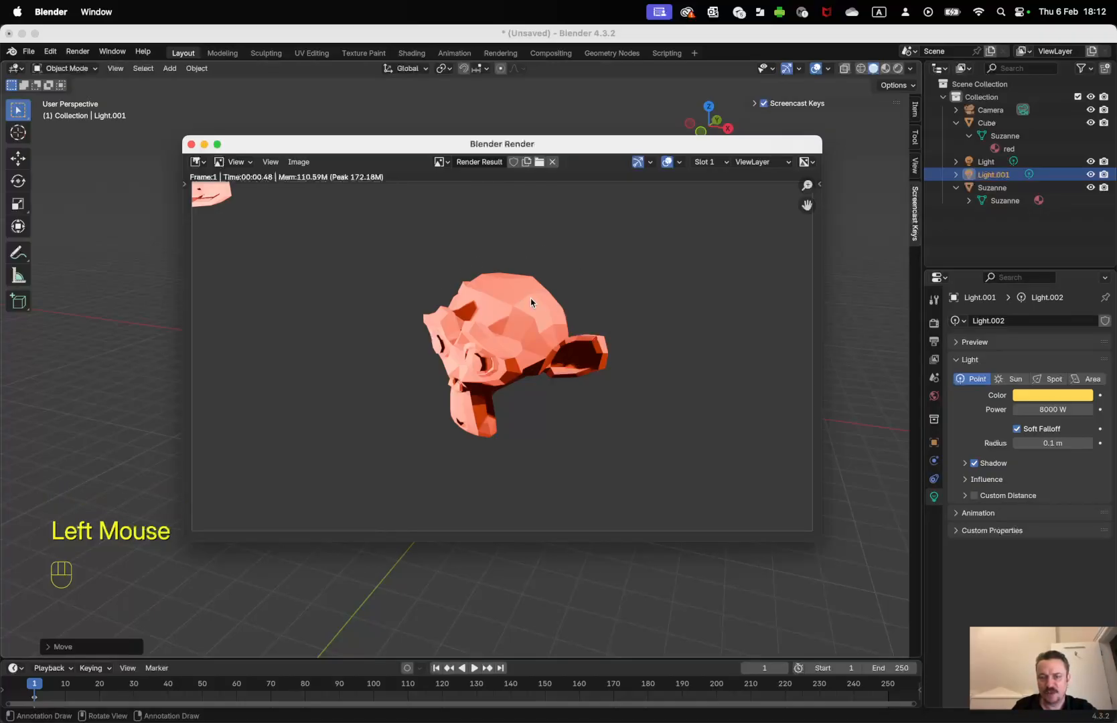
click(843, 393)
Examine the Specular BSDF surface settings of the monkey head at the origin and render the image again.
click(529, 379)
middle_drag(989, 578, 1033, 435)
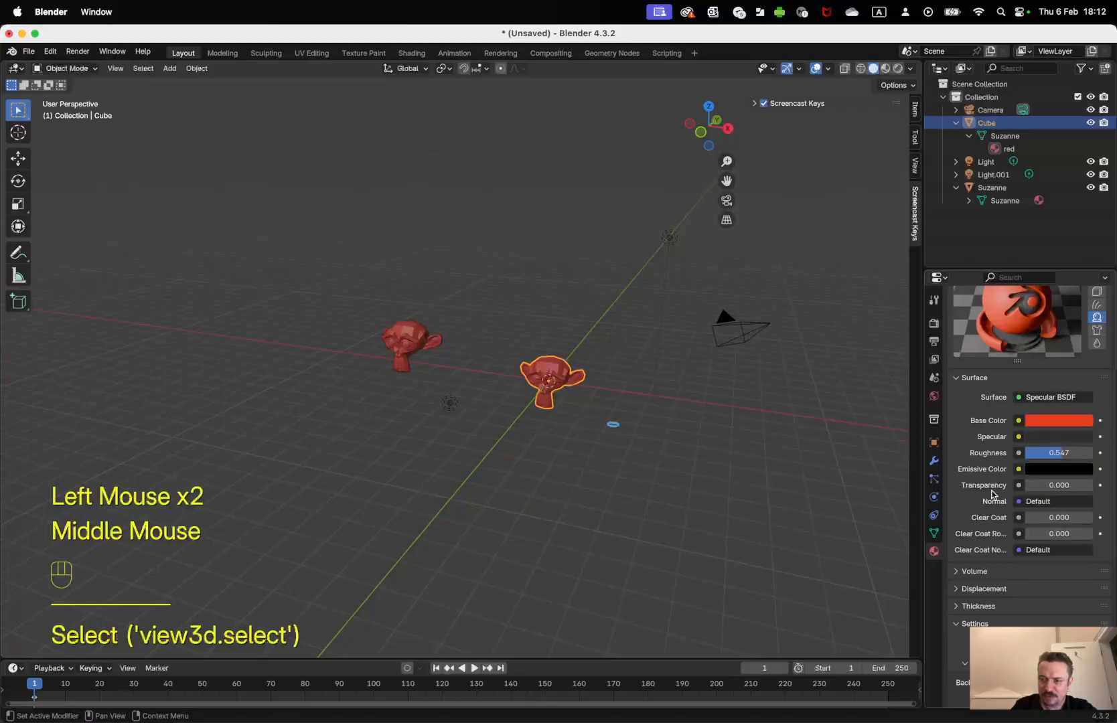
middle_drag(997, 546, 991, 468)
middle_drag(991, 405, 991, 456)
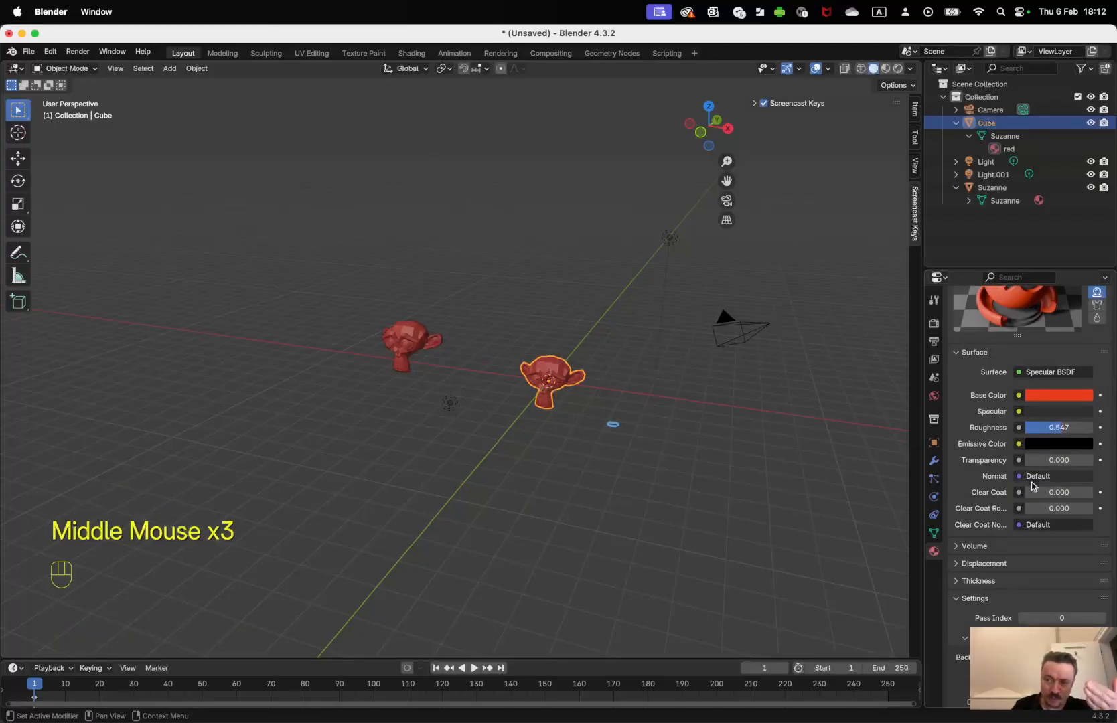
click(78, 53)
click(78, 51)
click(78, 52)
click(81, 65)
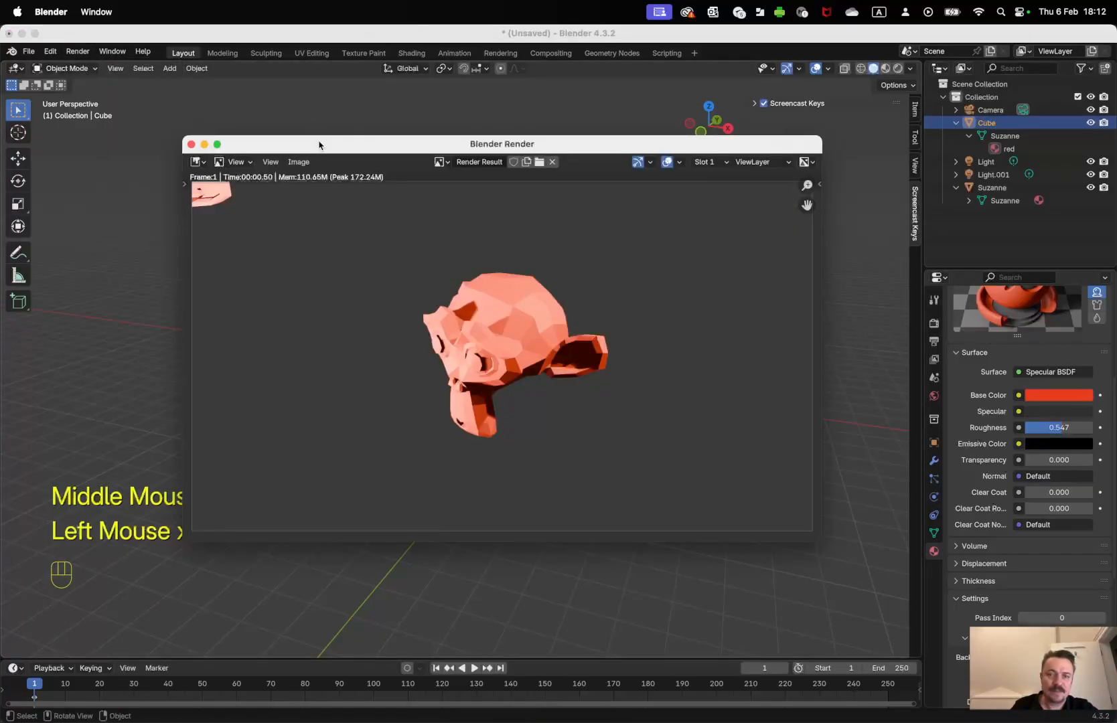
drag(318, 141, 288, 134)
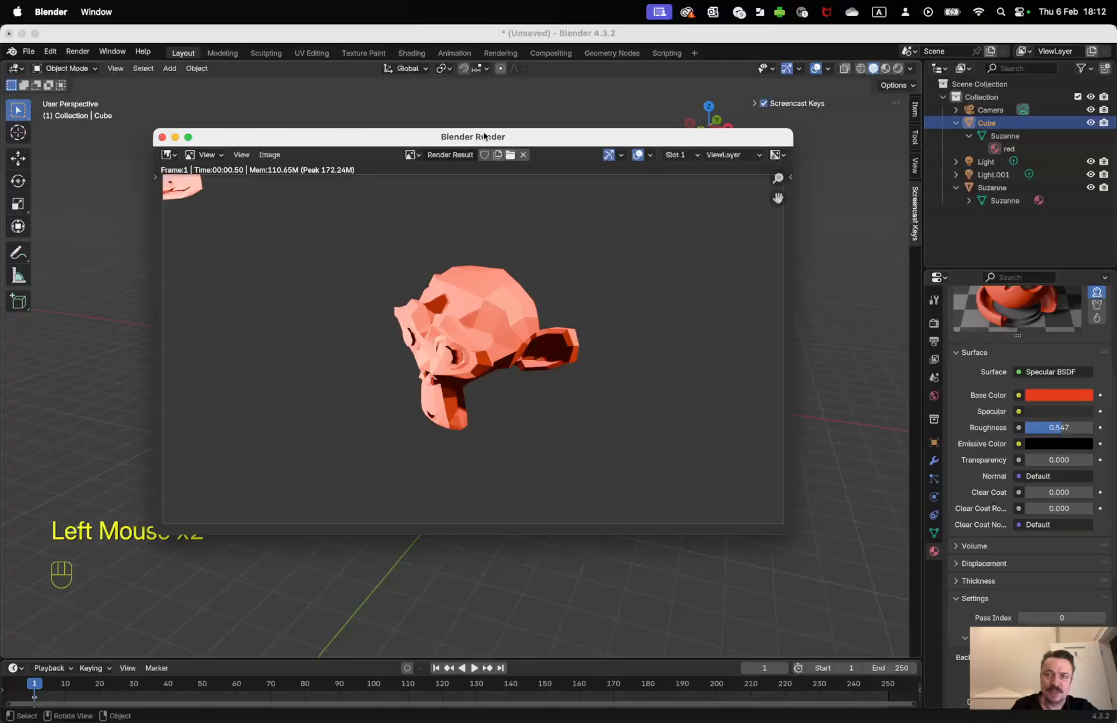
click(687, 12)
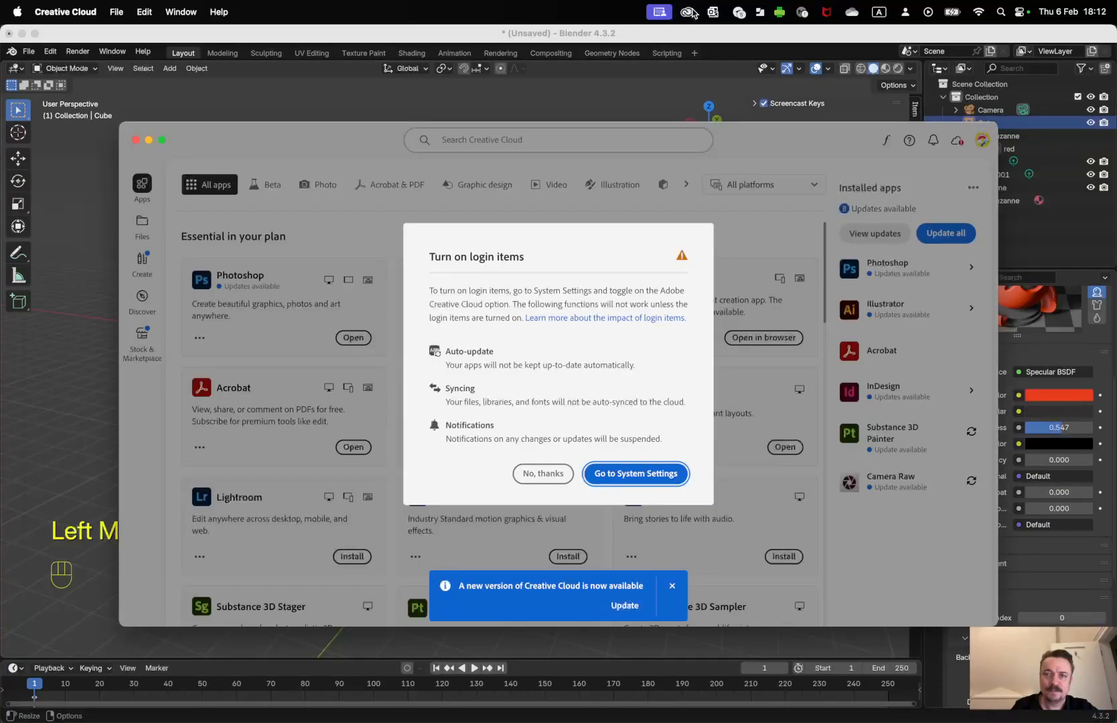
click(696, 80)
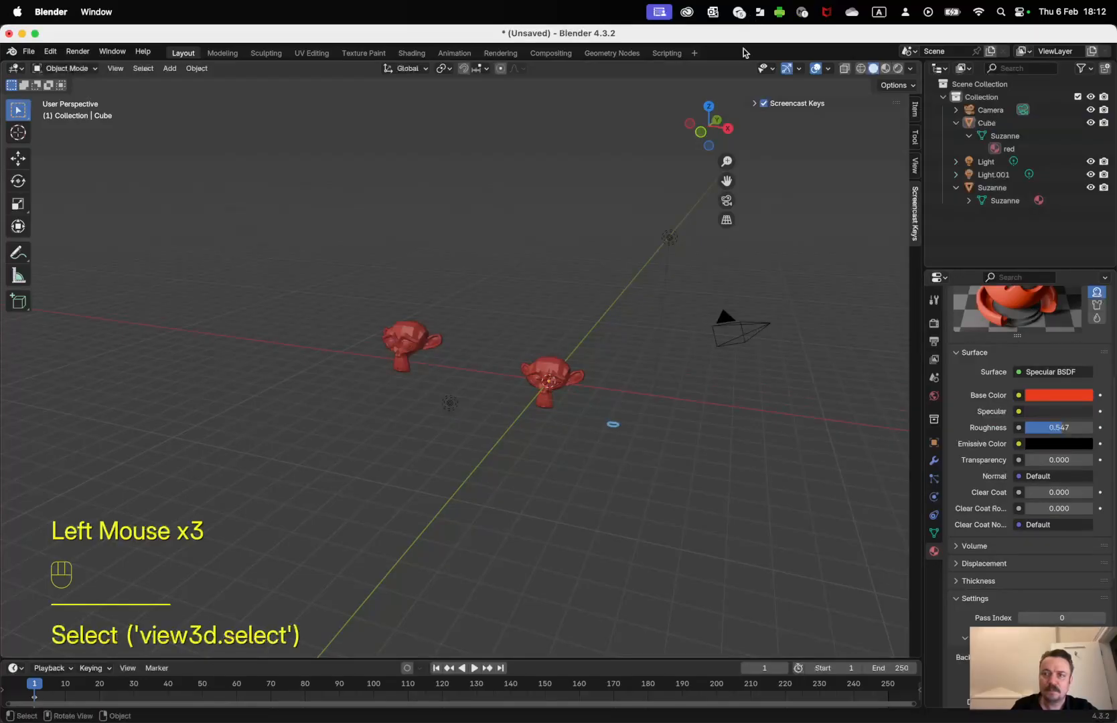
key(super+Tab)
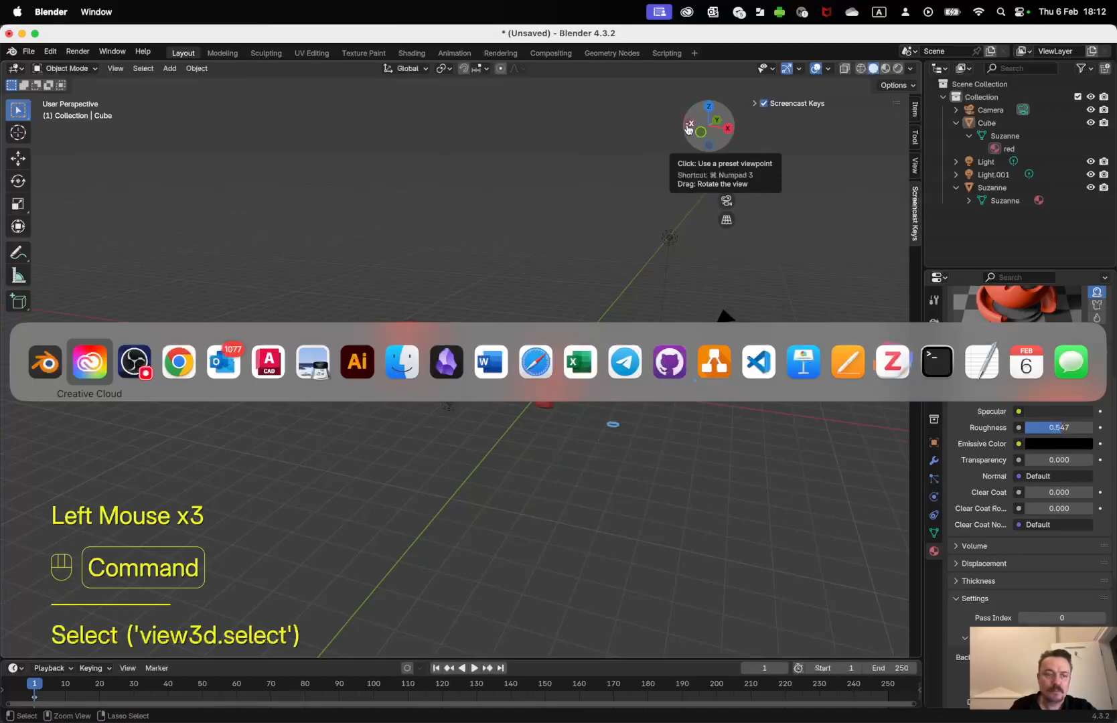